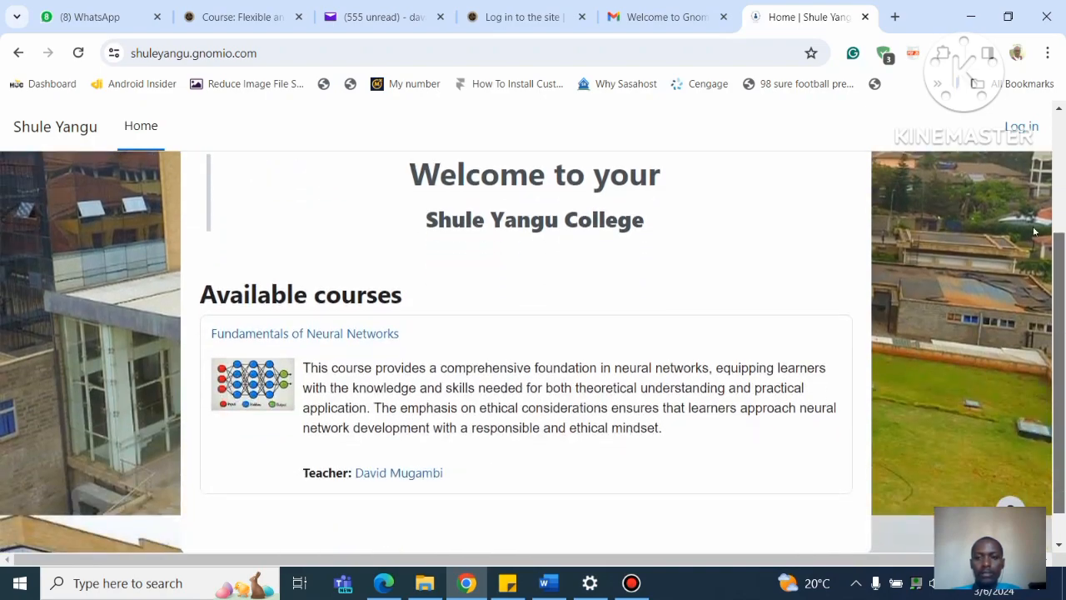
Step: Log in to the Shule Yangu site as admin, entering the account password
left_click(1021, 127)
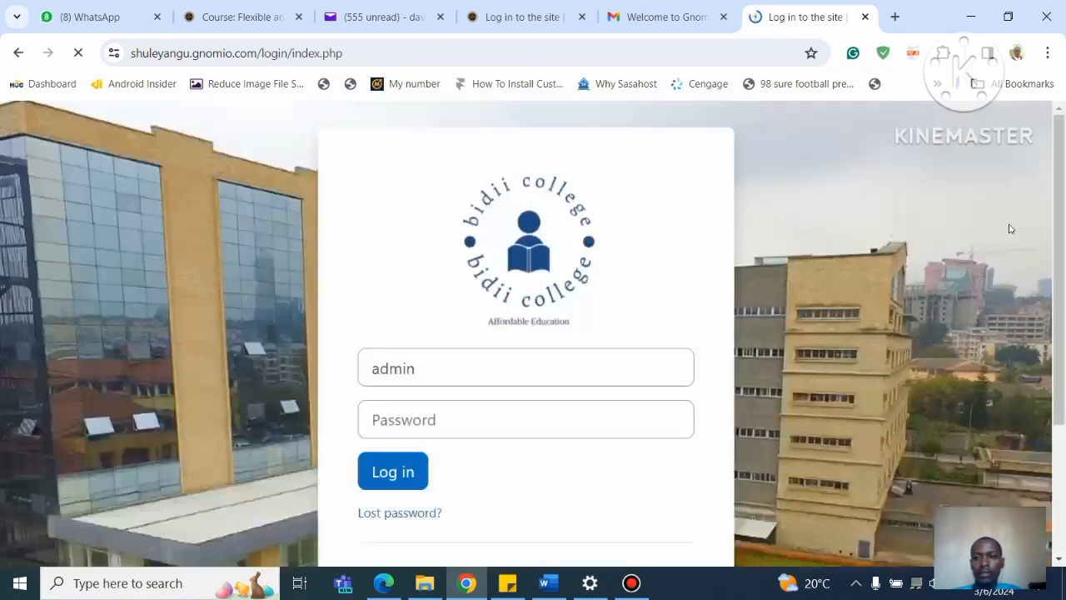
scroll(781, 275, "down", 1)
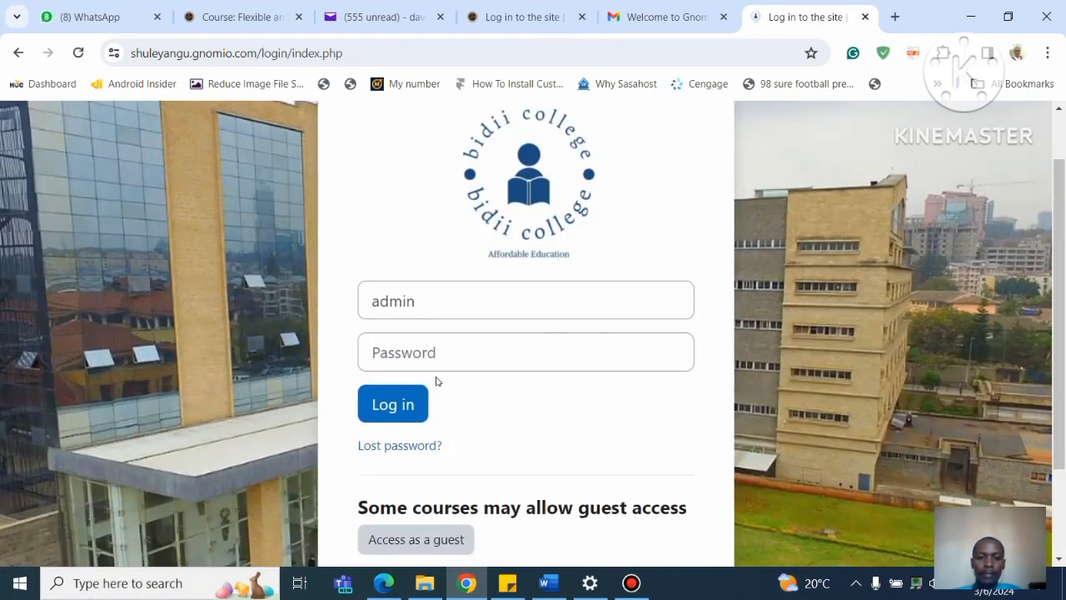
left_click(422, 355)
key("ctrl+v")
left_click(406, 407)
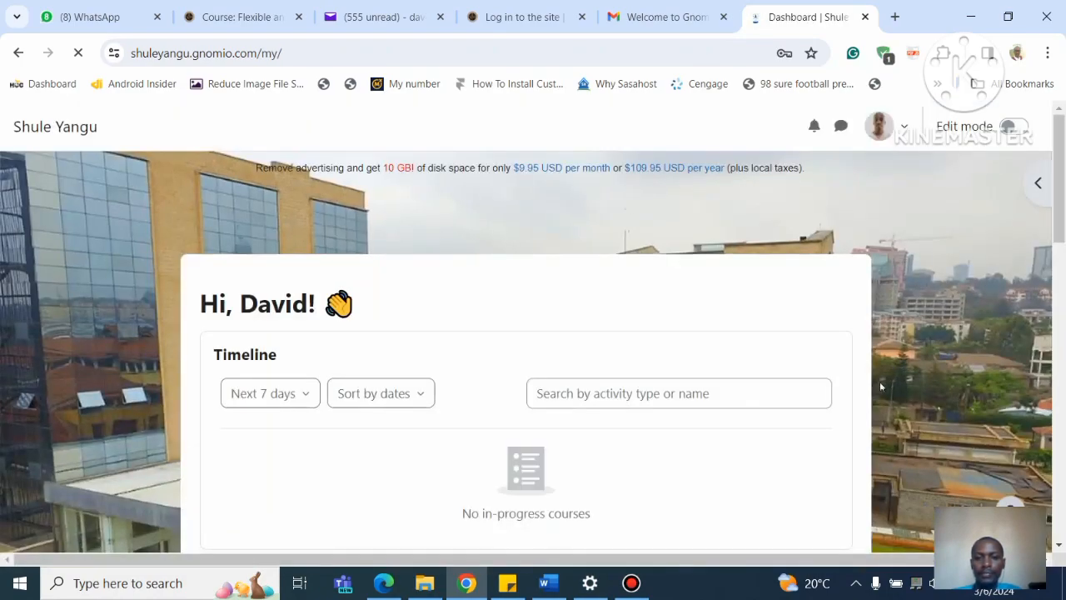
Step: Open the Fundamentals of Neural Networks course from the list of own courses
scroll(1023, 313, "down", 9)
scroll(1023, 312, "up", 10)
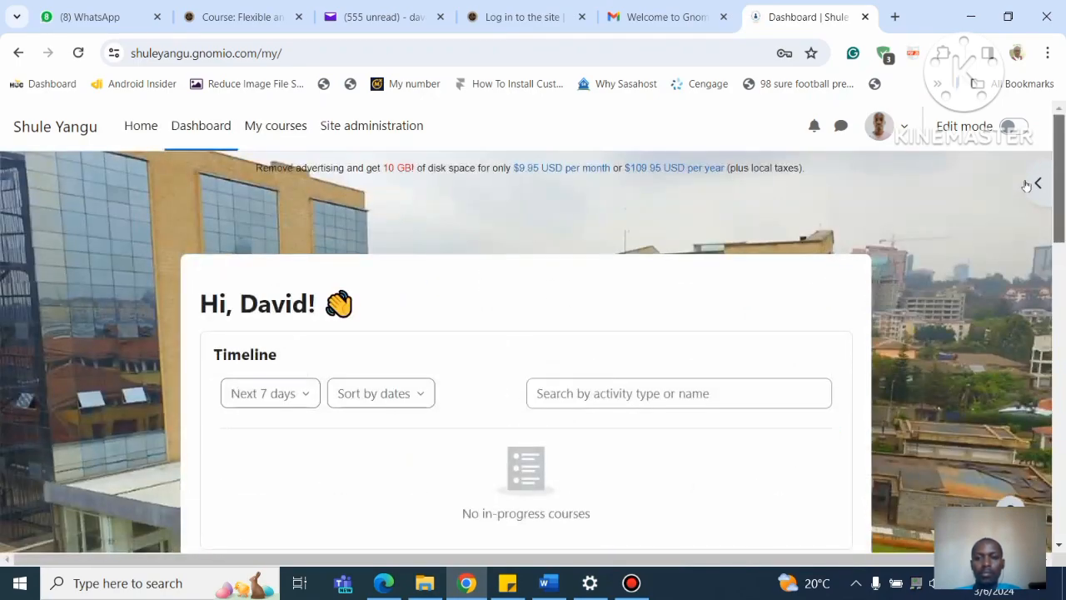
left_click(277, 125)
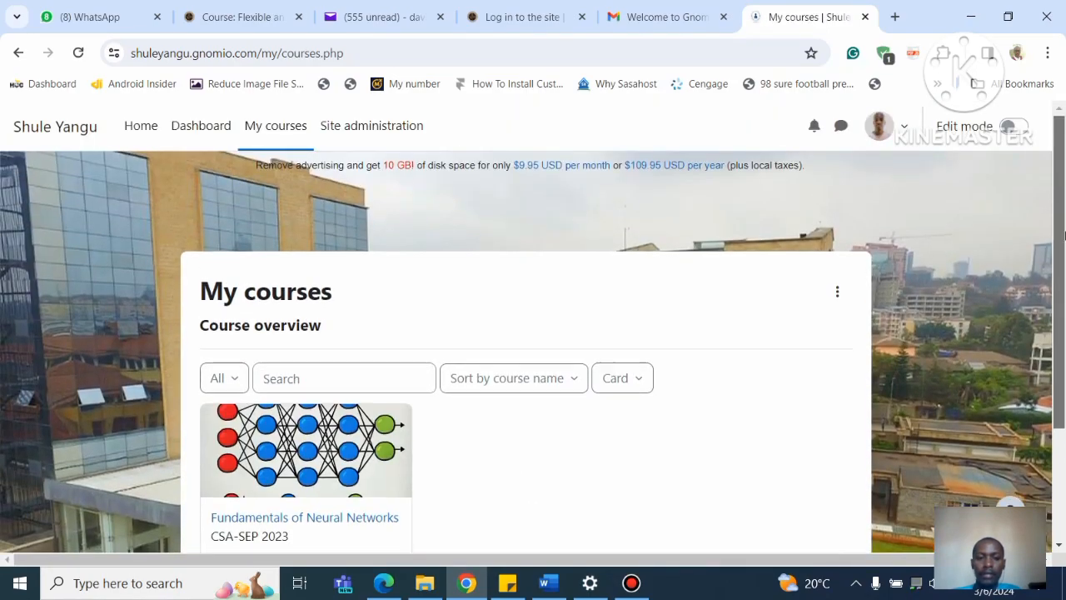
left_click_drag(1065, 197, 1064, 317)
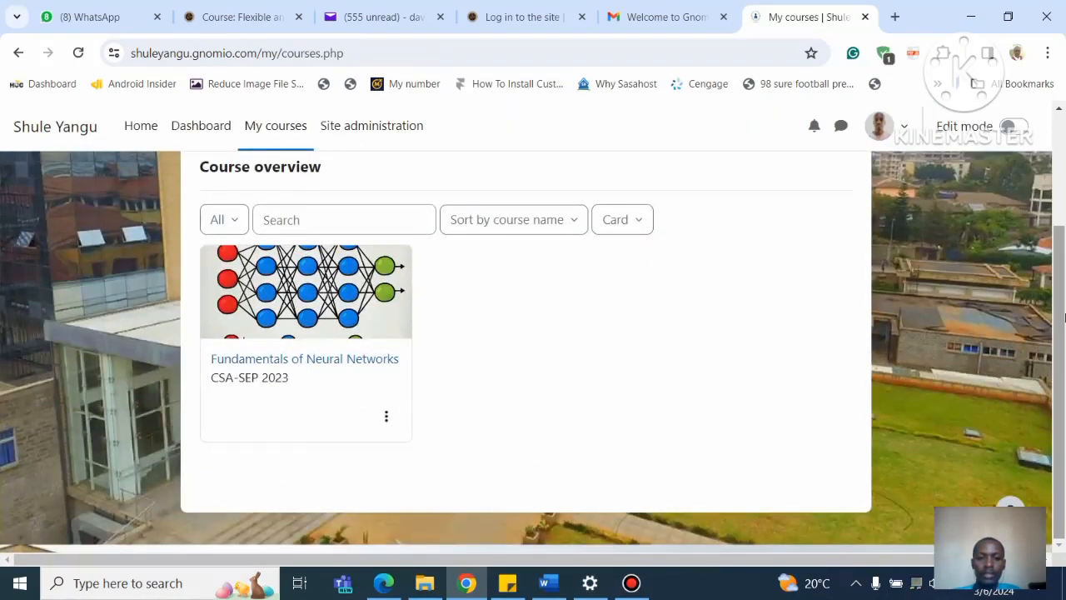
left_click(340, 367)
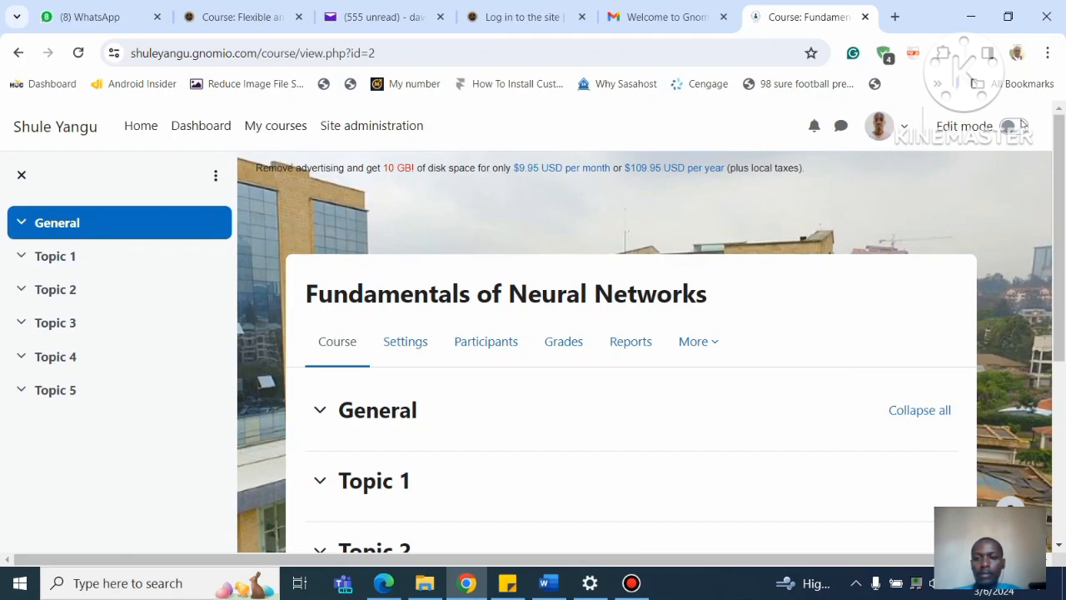
Step: Turn on editing for the course and rename the General section to "Course Description"
left_click(1013, 129)
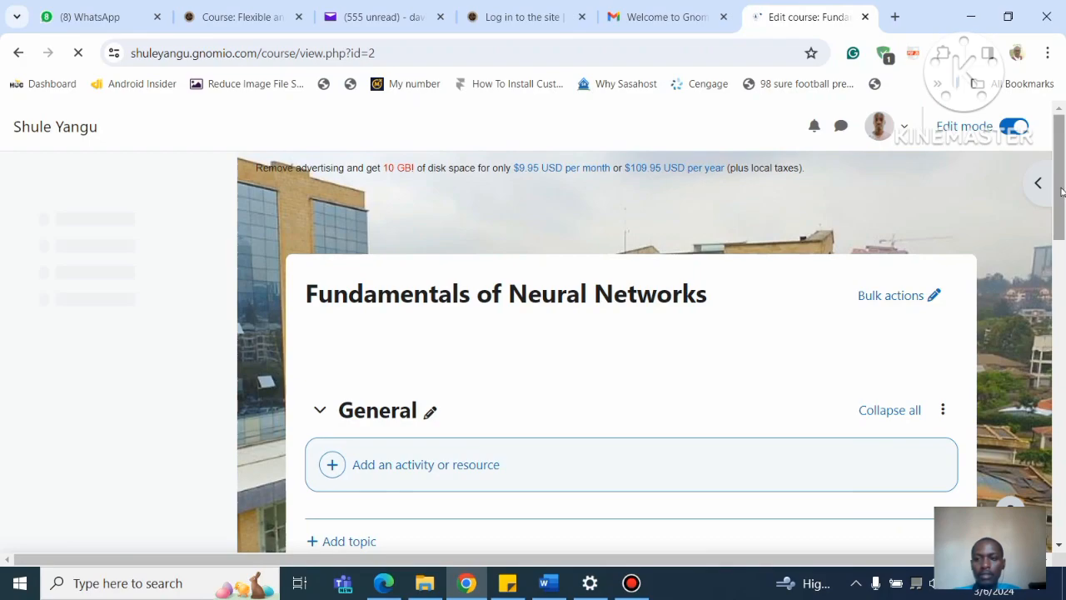
left_click_drag(1062, 195, 1061, 225)
left_click(386, 265)
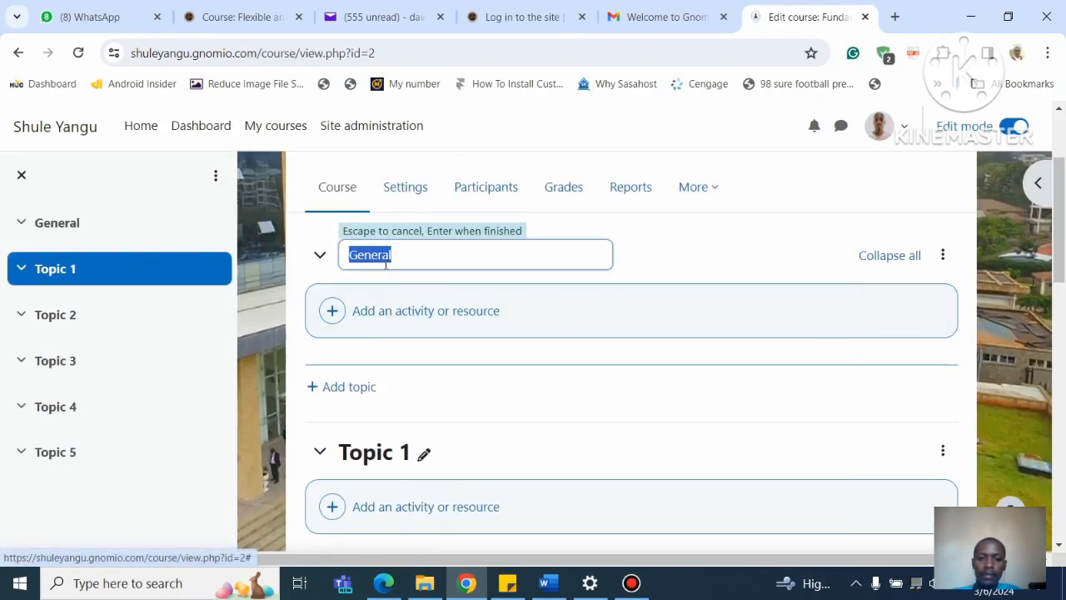
type("Course Description")
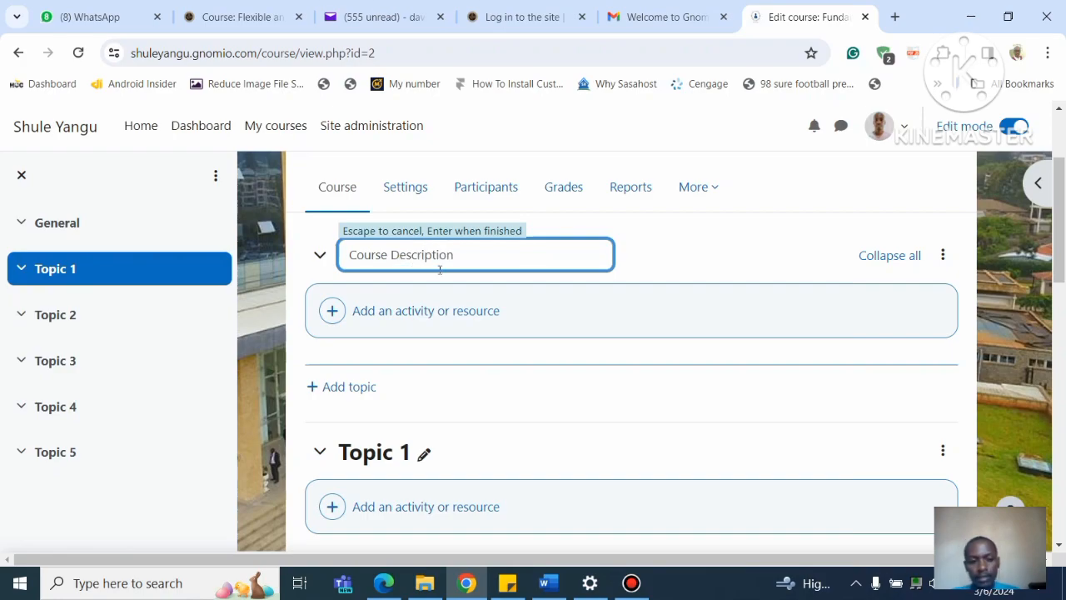
key("Return")
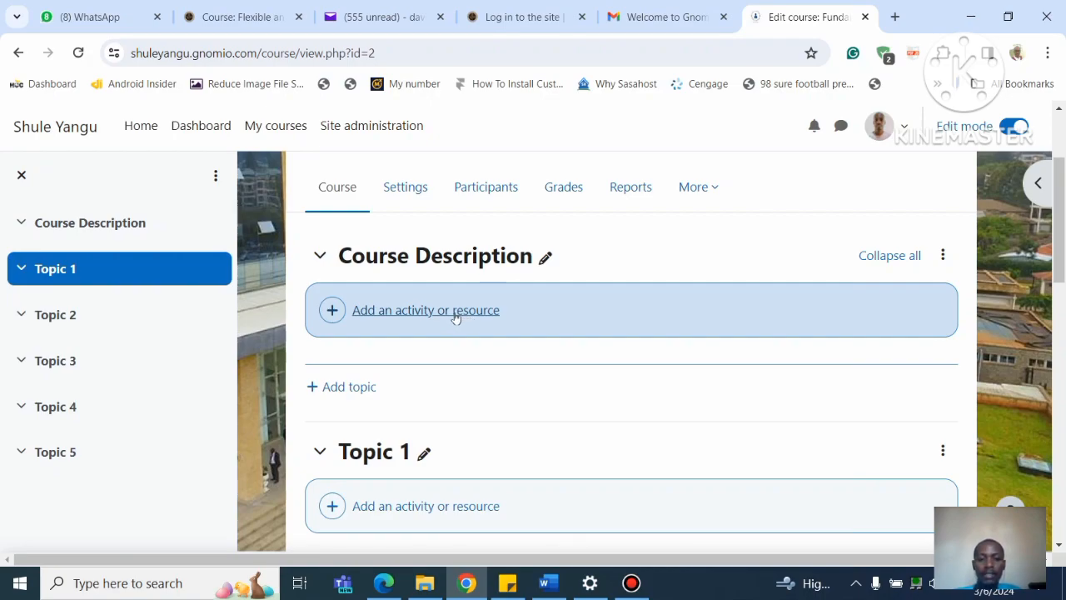
Step: Start adding a new Text and media area resource to the Course Description section
left_click(459, 318)
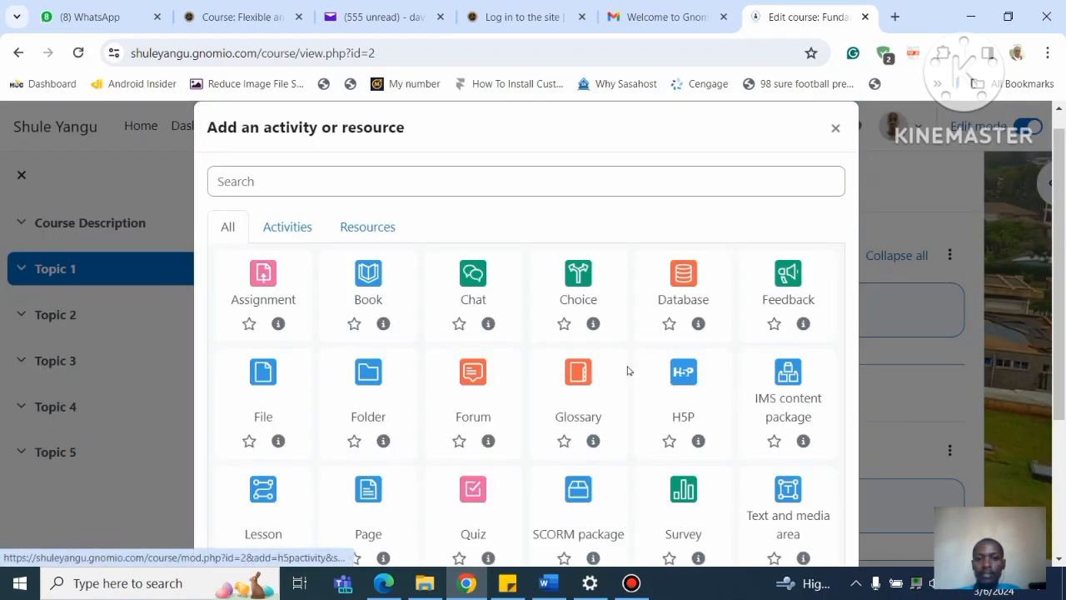
left_click(384, 228)
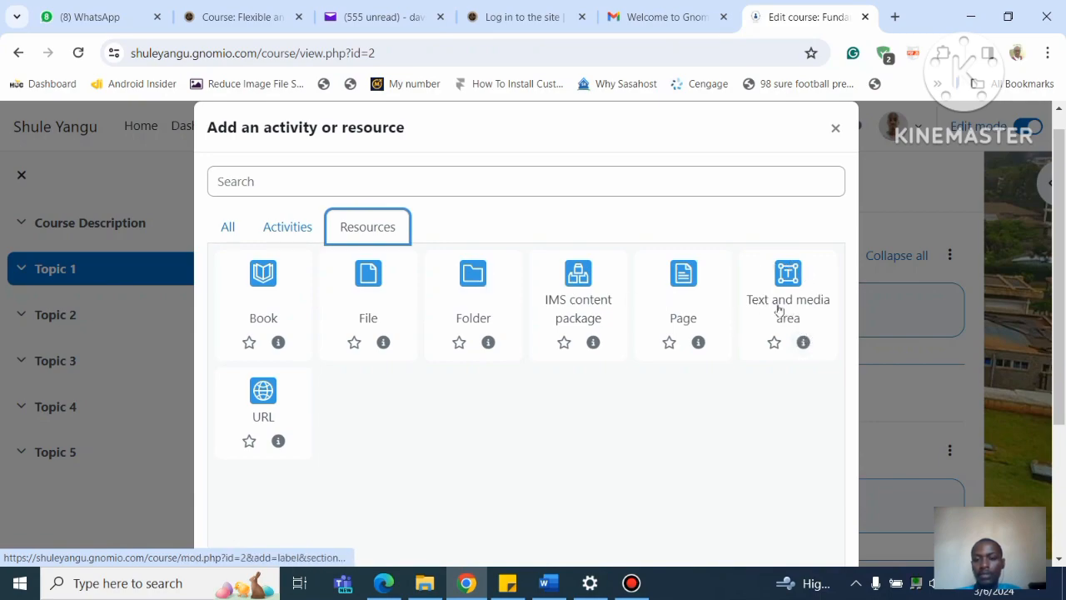
left_click(786, 285)
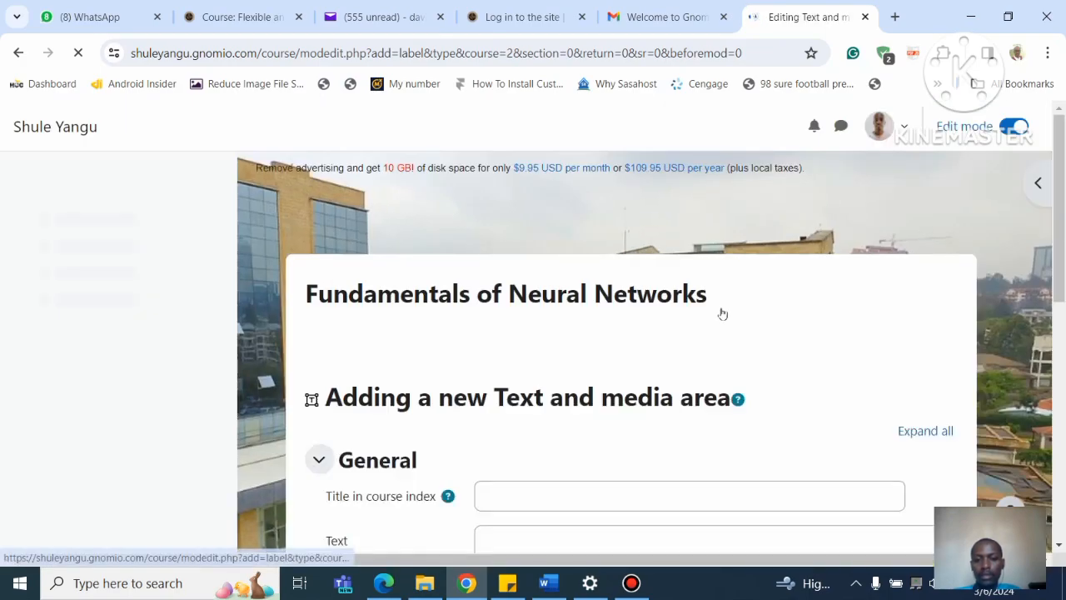
left_click_drag(1064, 210, 1064, 315)
scroll(1065, 315, "down", 1)
scroll(1065, 313, "up", 2)
scroll(1064, 304, "down", 2)
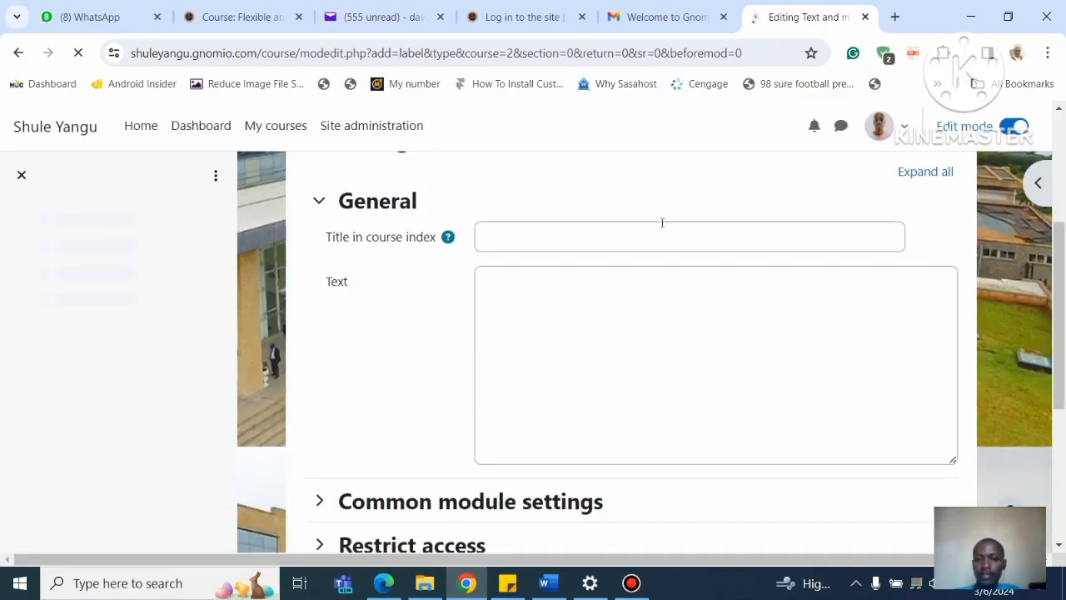
mouse_move(1063, 308)
left_mouse_down()
mouse_move(1056, 215)
mouse_move(1065, 308)
left_mouse_up()
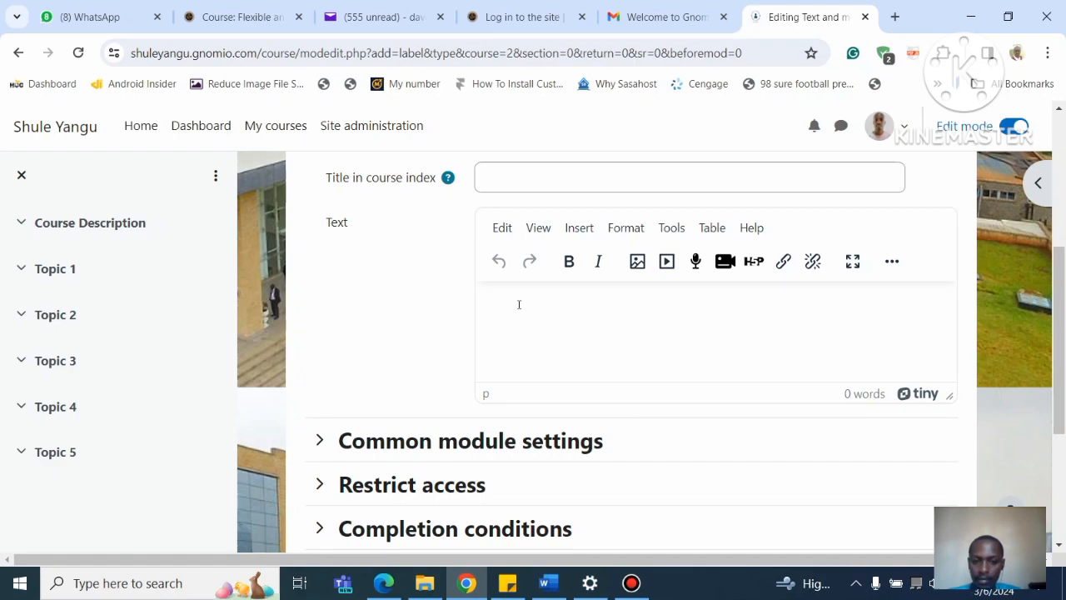
Step: Upload NN.jpg from the Course--Gnomio folder as an image for the resource's text, overwriting the existing file of that name
left_click(735, 318)
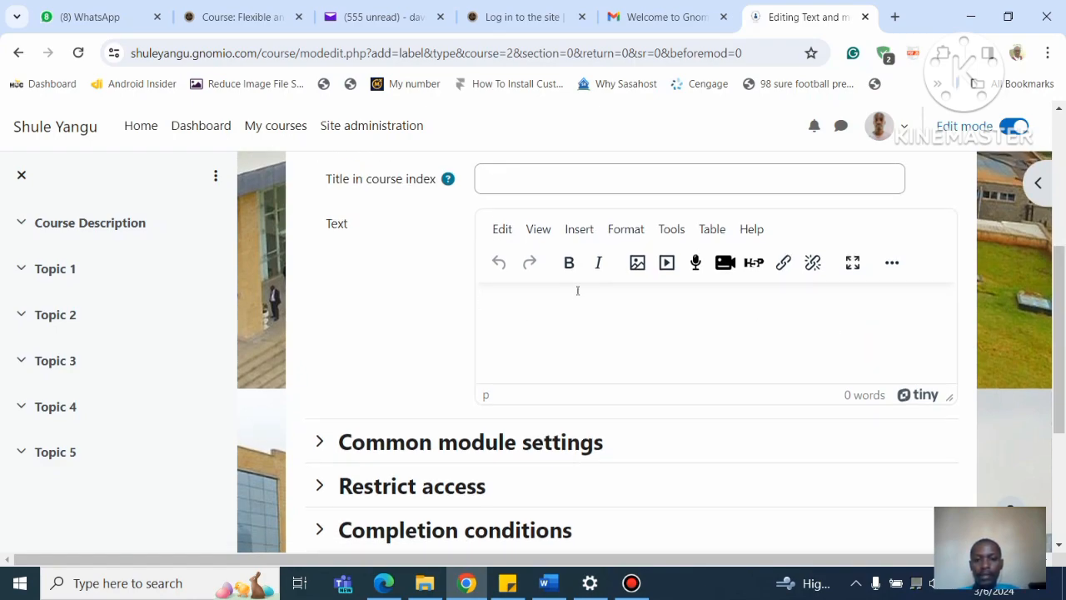
left_click(637, 262)
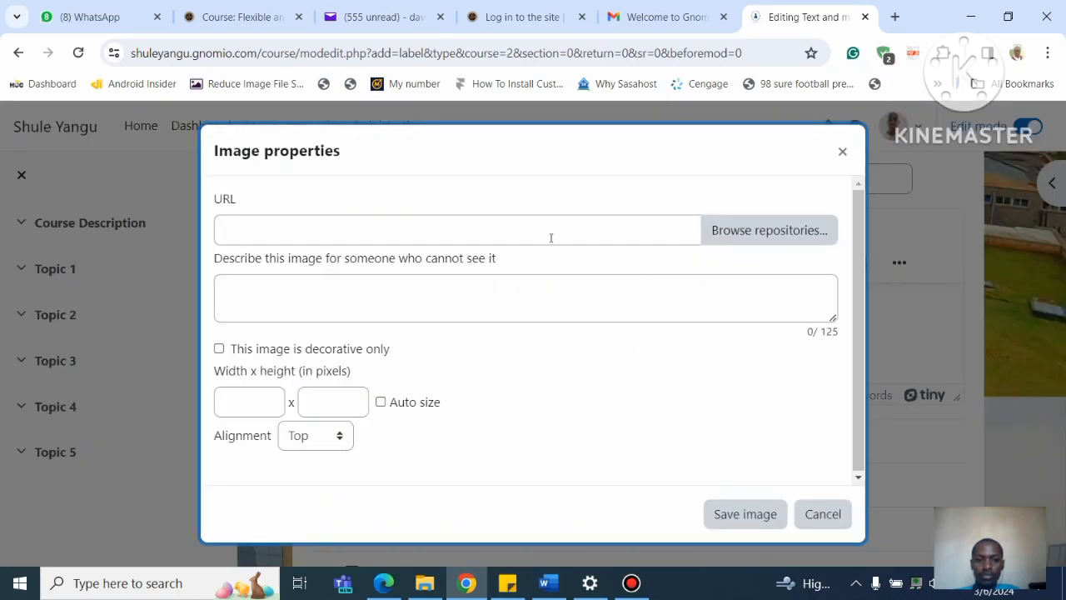
left_click(752, 231)
left_click(439, 260)
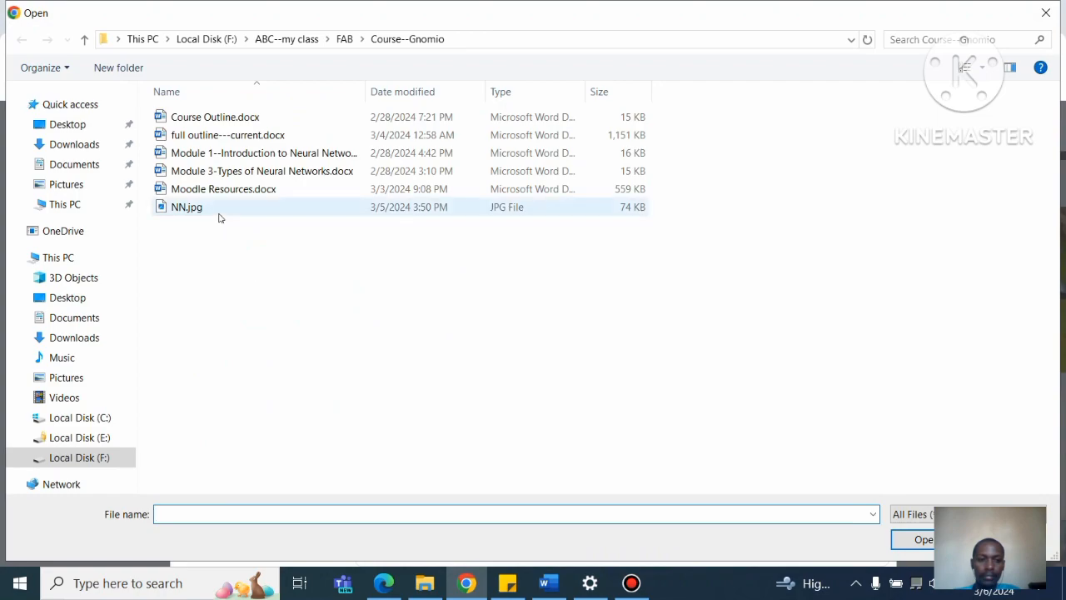
double_click(198, 208)
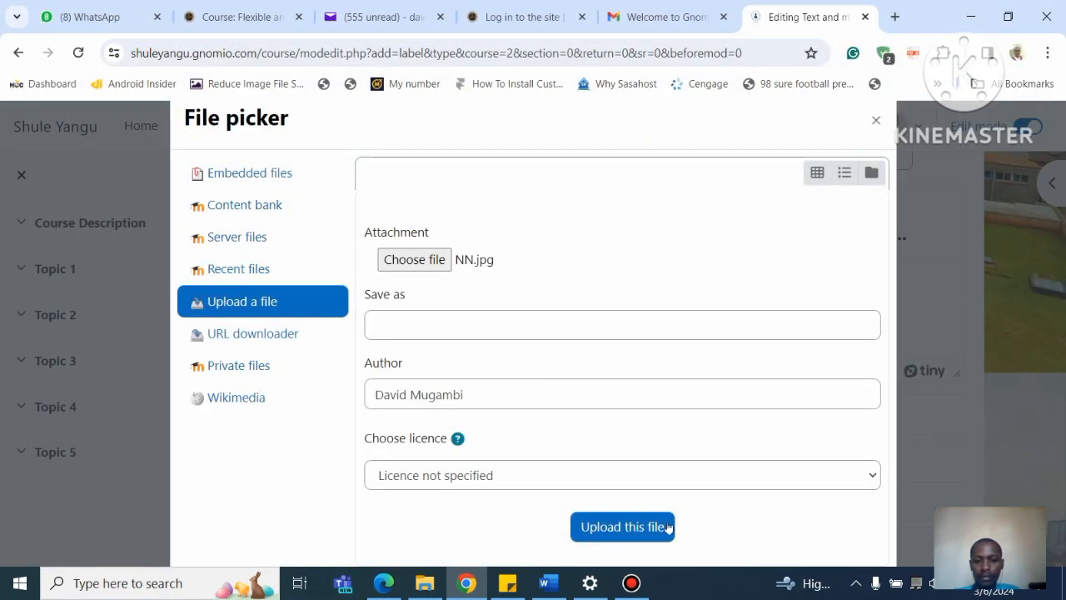
left_click(640, 533)
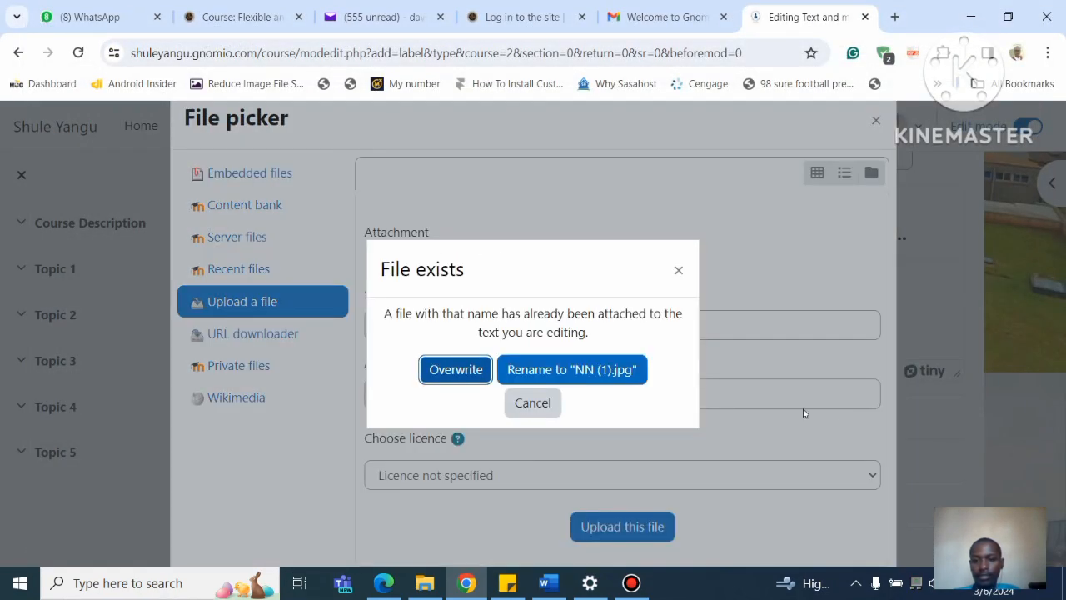
left_click(465, 377)
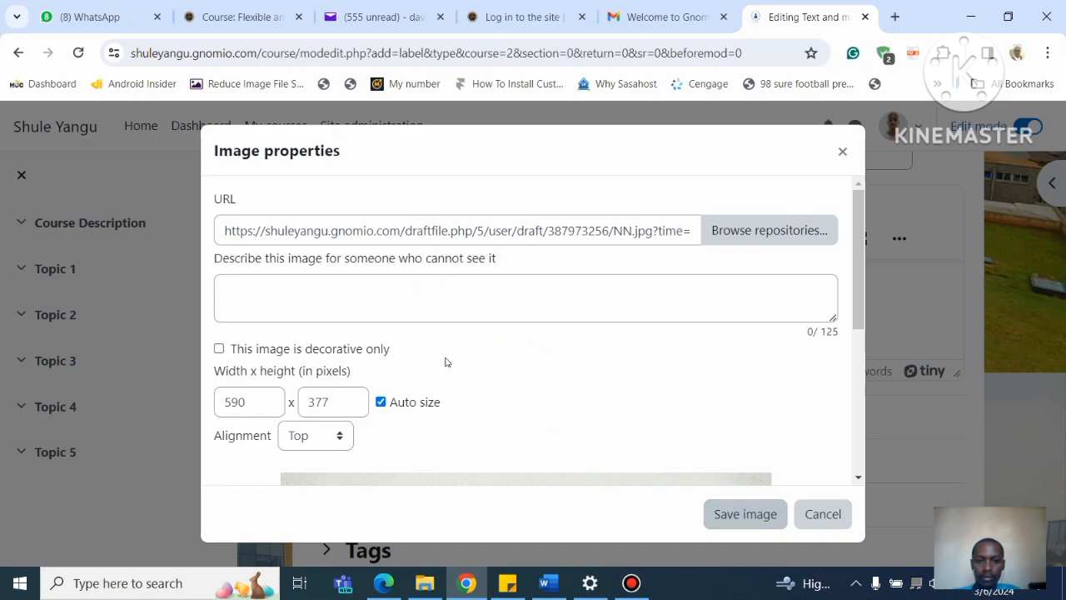
Step: Give the image the description "Neural Networks" and save it into the text
left_click(380, 311)
type("Neural Netwro")
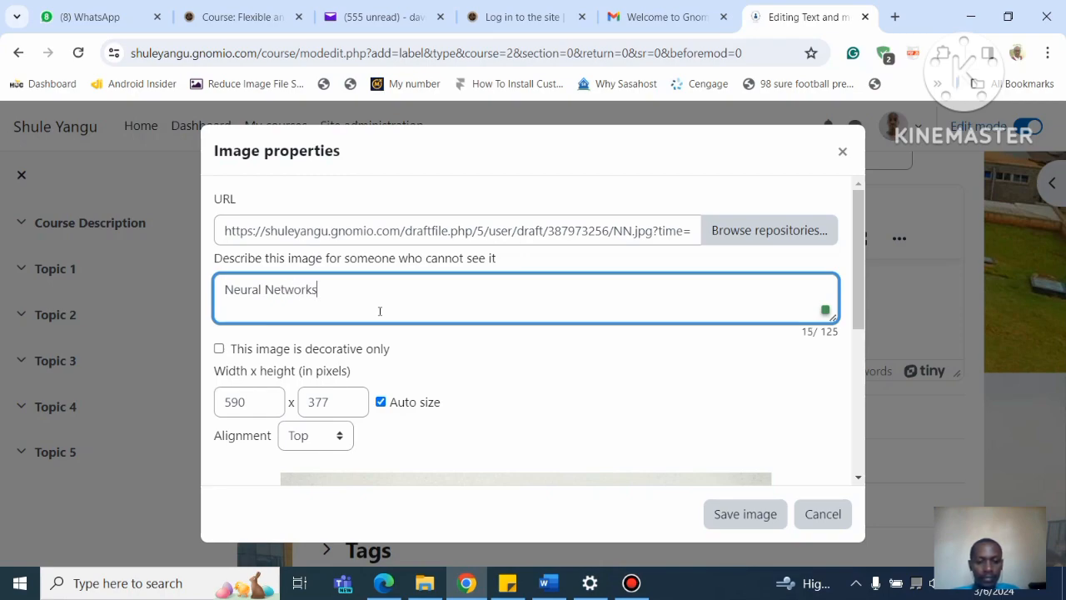
left_click(748, 514)
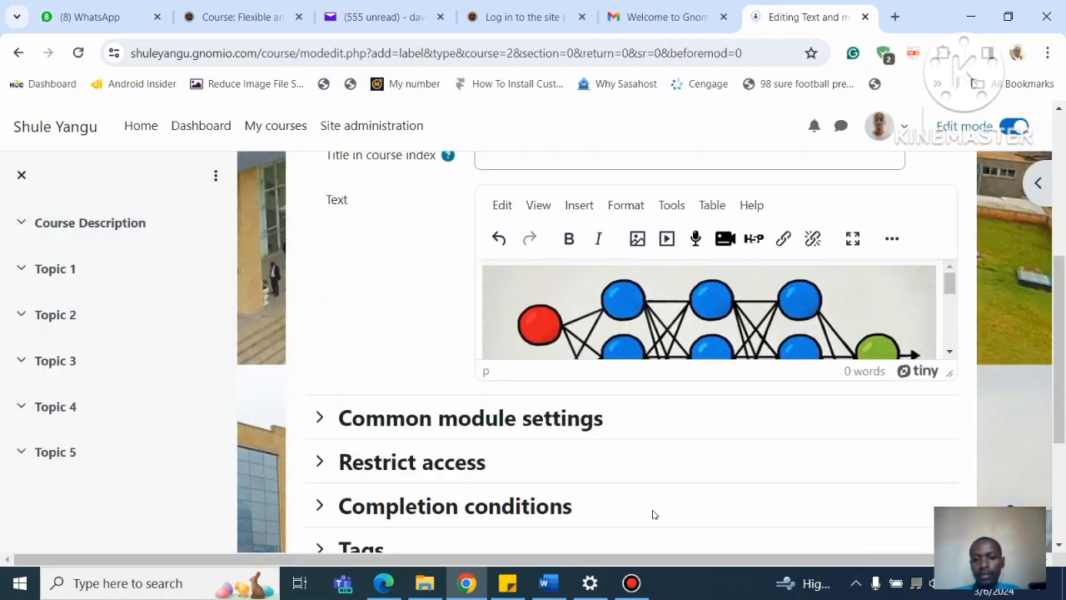
Step: Shrink the inserted neural network image proportionally to roughly half the width of the text editor
left_click_drag(949, 285, 799, 312)
left_click(931, 333)
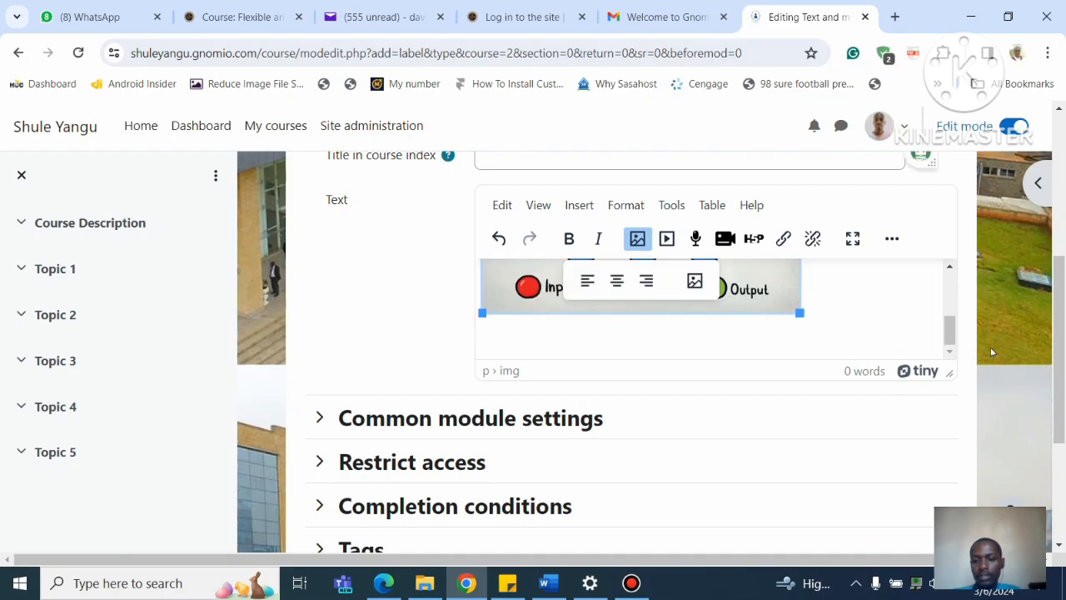
scroll(958, 334, "up", 3)
scroll(942, 332, "down", 2)
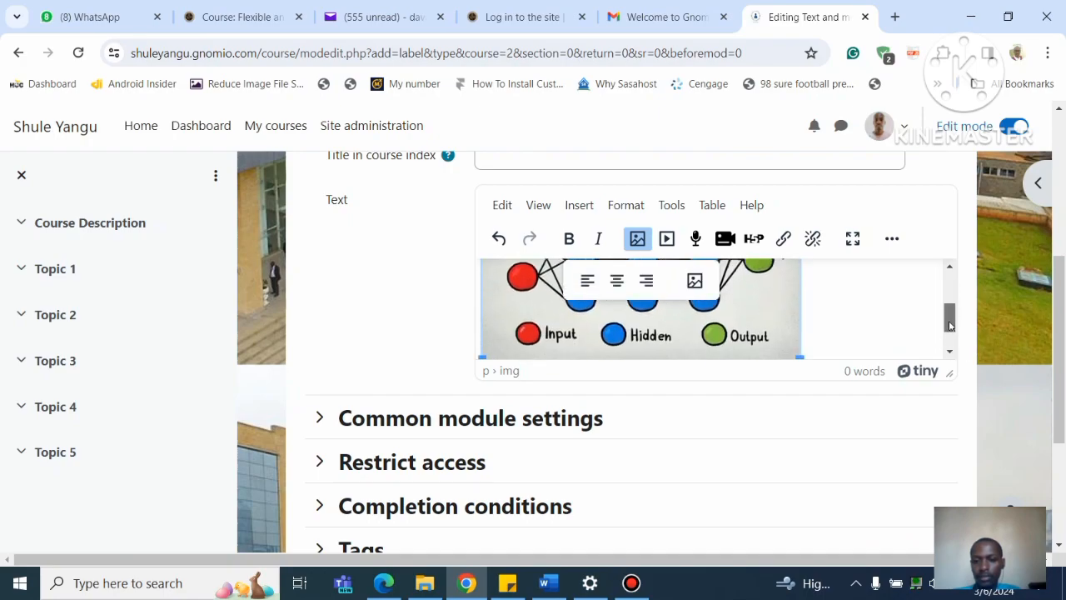
left_click_drag(800, 339, 758, 292)
mouse_move(950, 327)
left_mouse_down()
mouse_move(949, 275)
mouse_move(949, 326)
left_mouse_up()
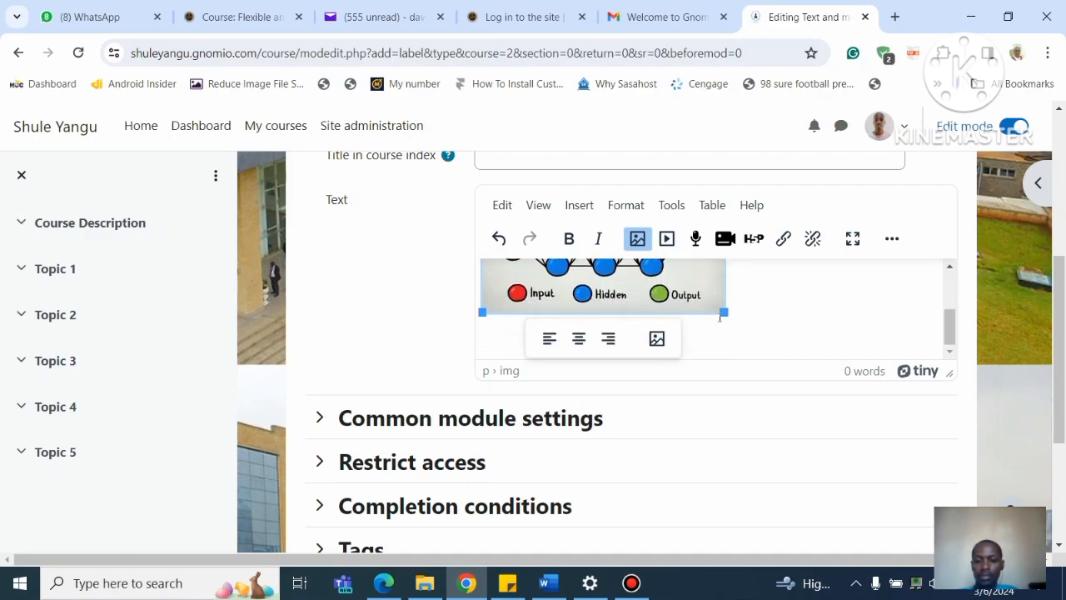
left_click_drag(722, 312, 722, 313)
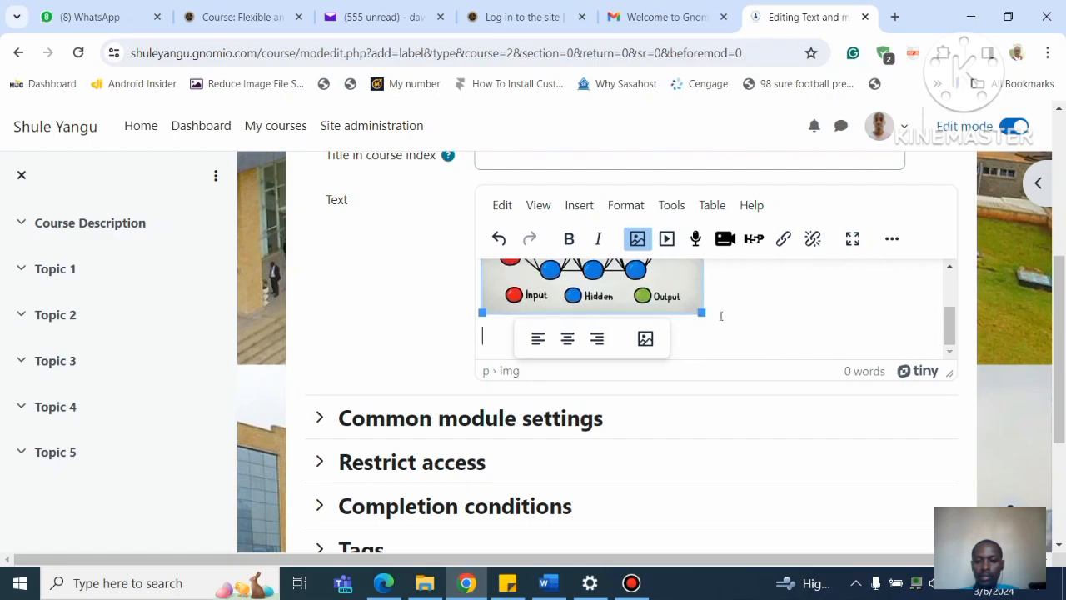
left_click(720, 316)
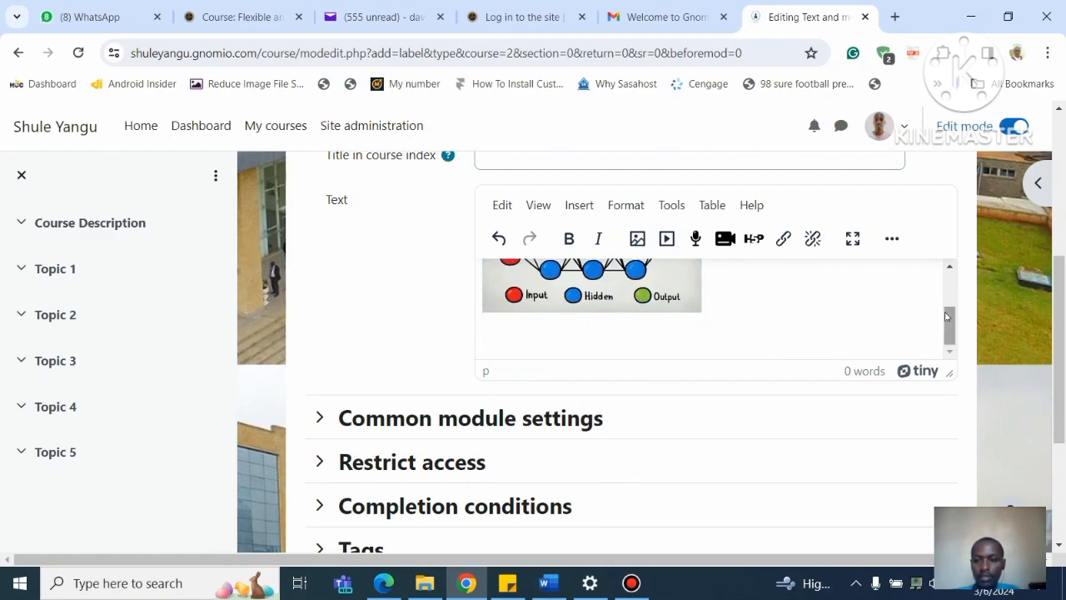
scroll(943, 313, "up", 3)
scroll(944, 313, "down", 3)
left_click(679, 297)
left_click(700, 312)
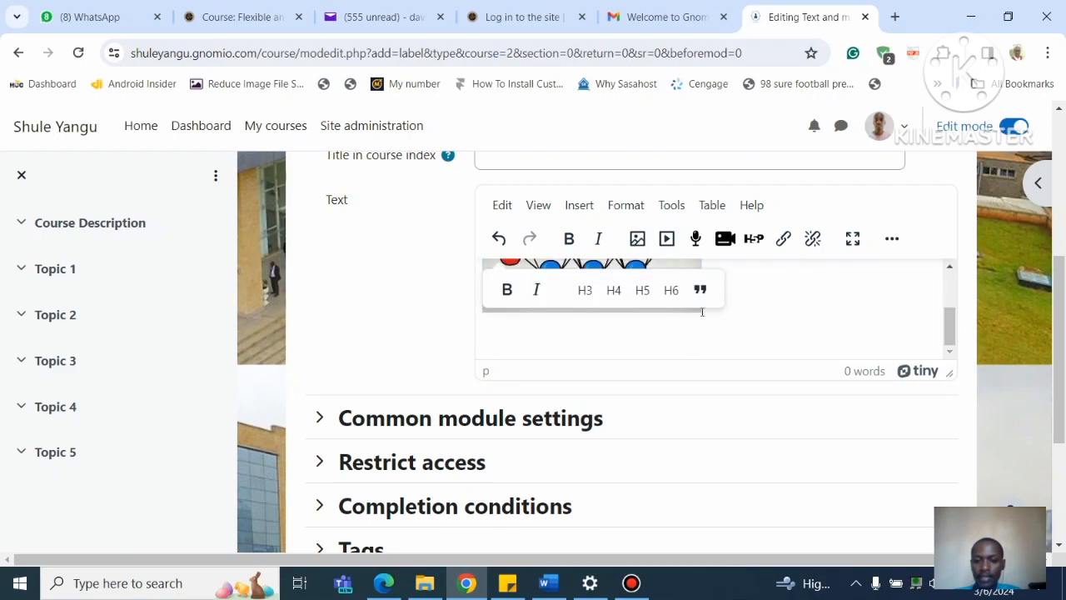
left_click(758, 315)
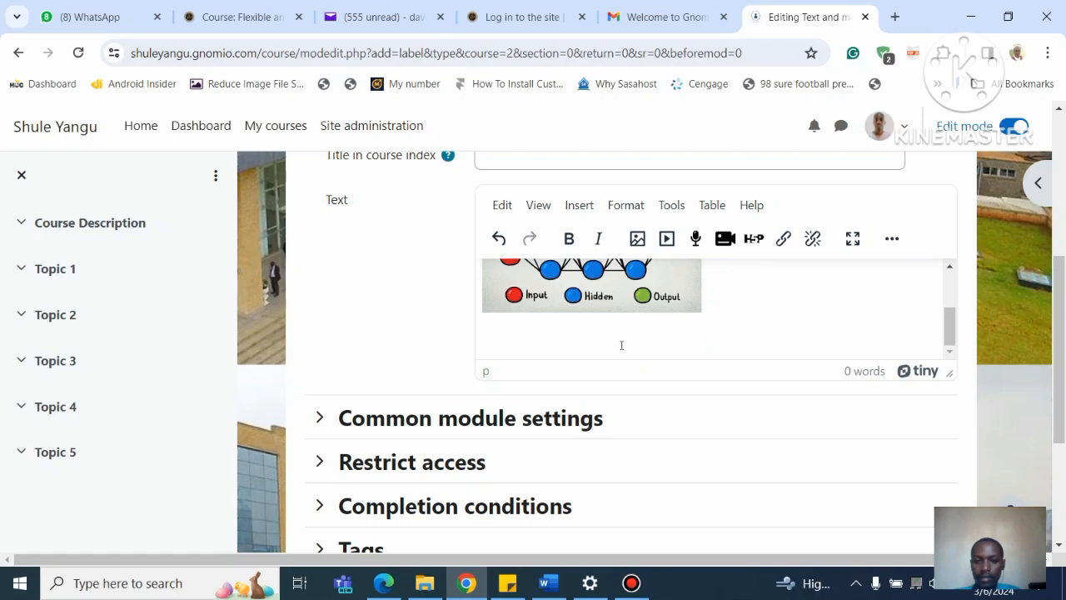
Step: Copy the course description paragraph above Learning Outcomes from the full outline document in Word and paste it below the image in the Moodle text
left_click(550, 585)
left_click(263, 305)
left_click_drag(266, 305, 733, 377)
key("ctrl+c")
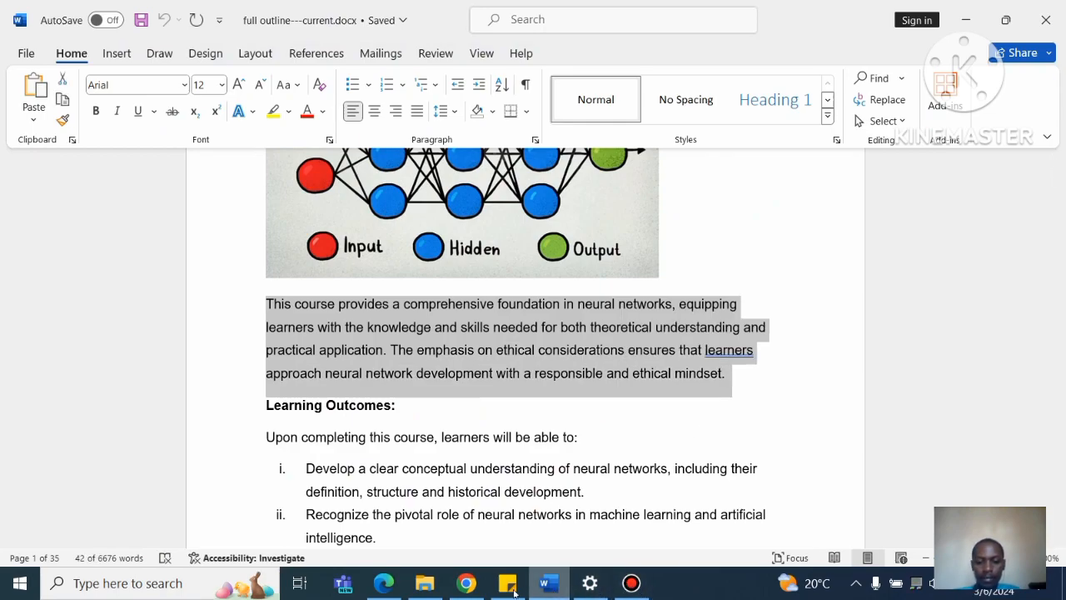
left_click(469, 590)
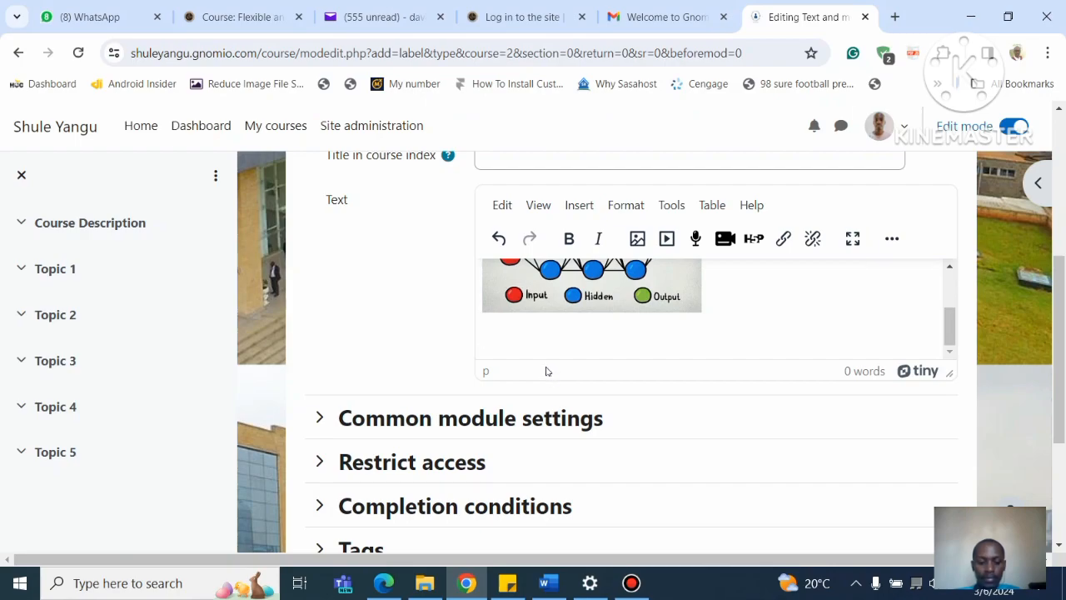
key("ctrl+v")
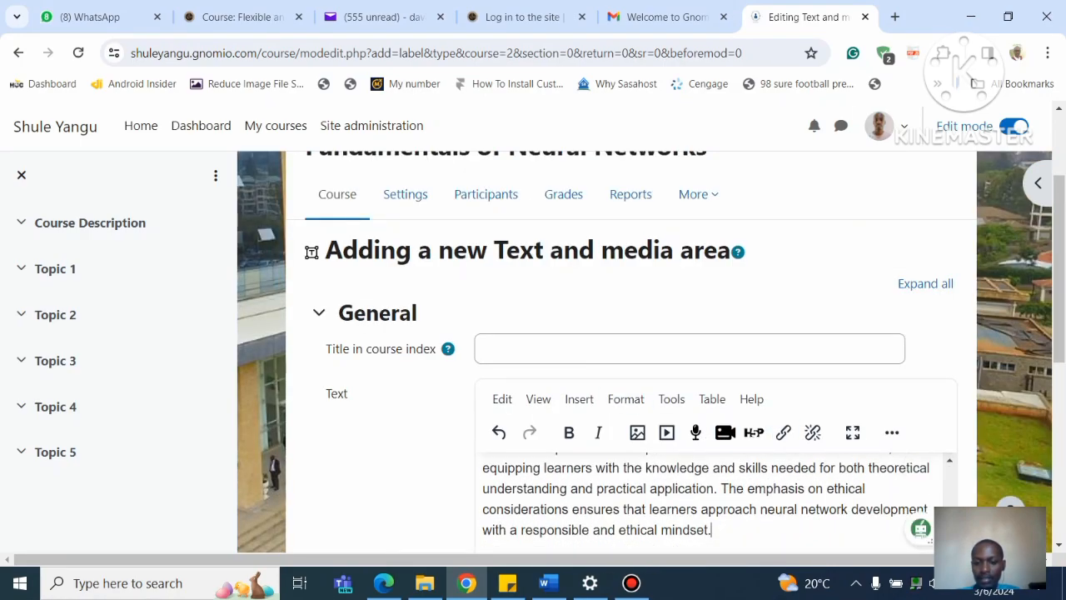
key("BackSpace")
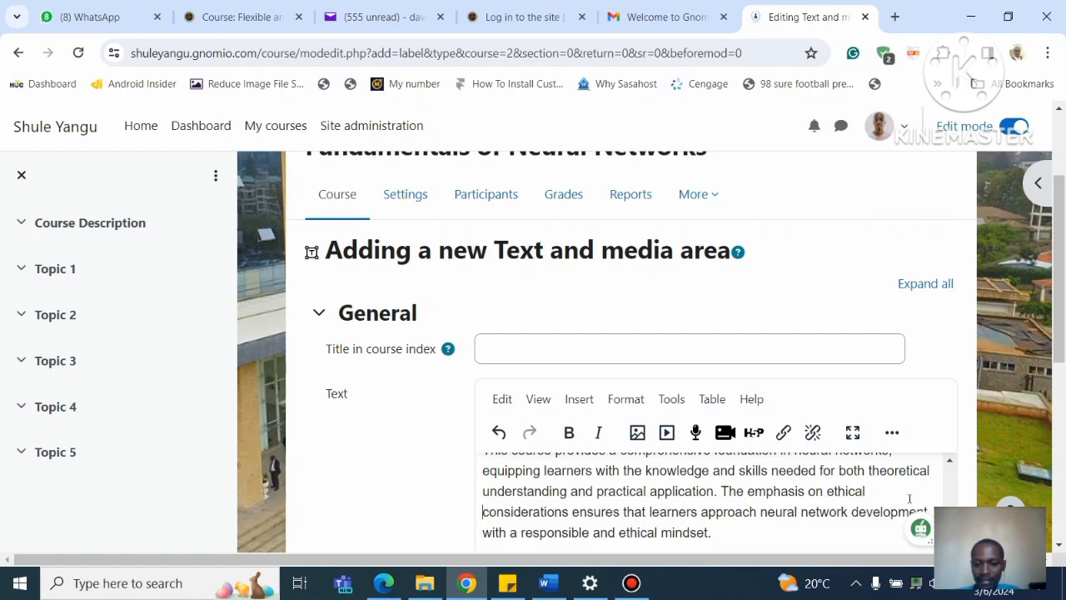
Step: Start a new empty paragraph below the course description text in the Text and media area
left_click_drag(1064, 327, 1064, 380)
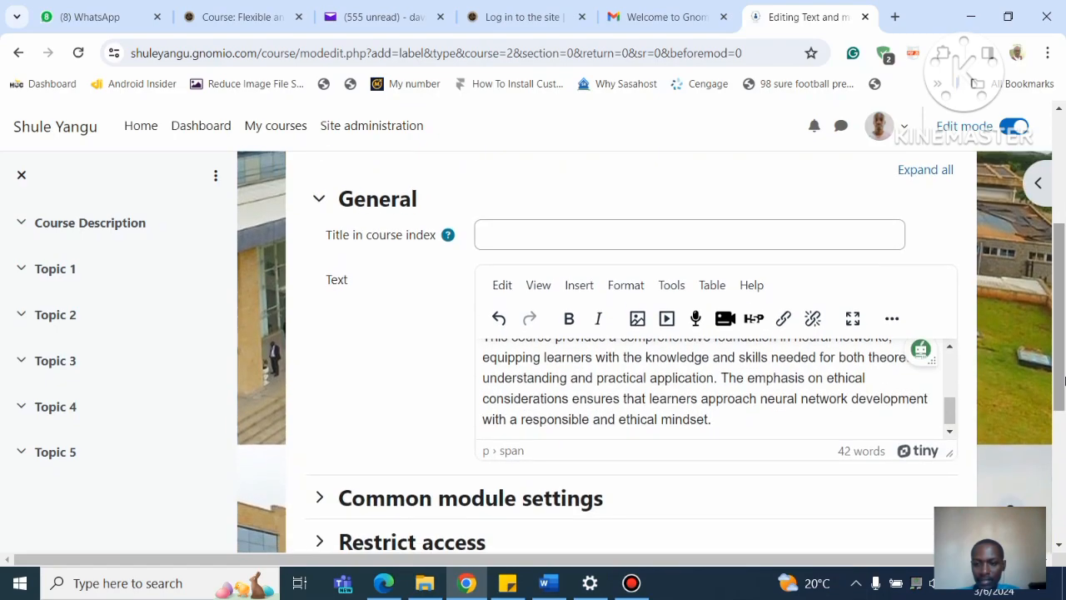
left_click(949, 434)
key("Return")
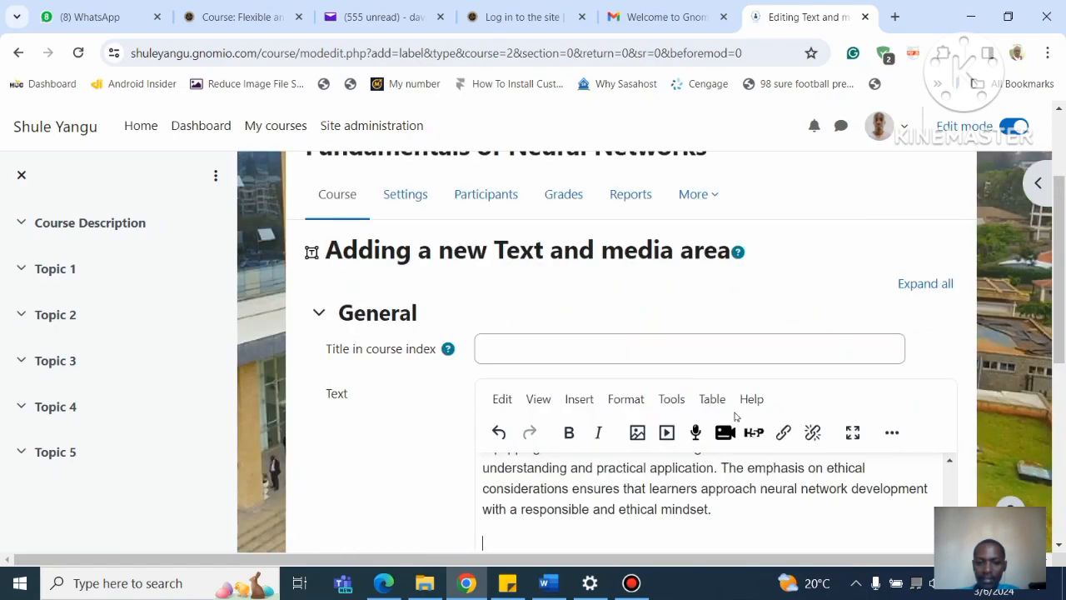
scroll(948, 499, "down", 2)
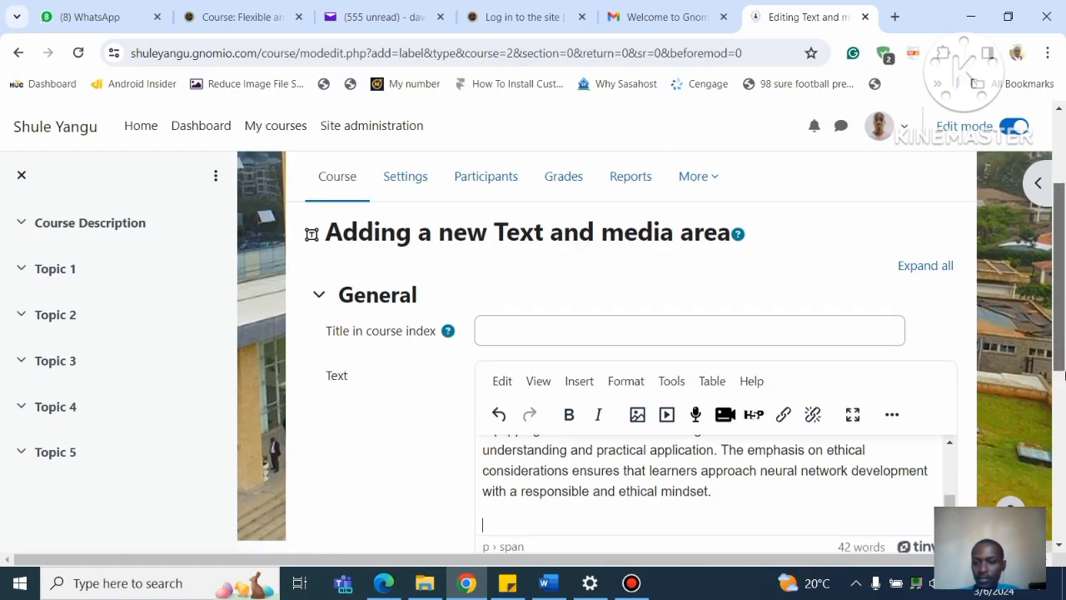
scroll(948, 351, "down", 1)
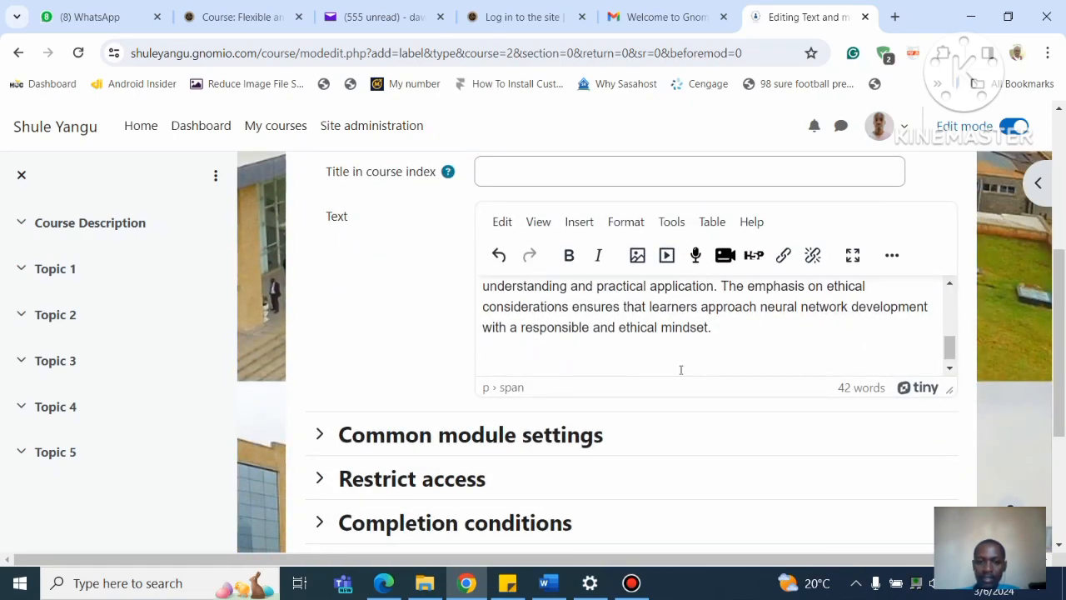
Step: Copy the Learning Outcomes heading, its lead-in line and outcomes i to v from the Word outline and paste them below the course description in Moodle
left_click(548, 584)
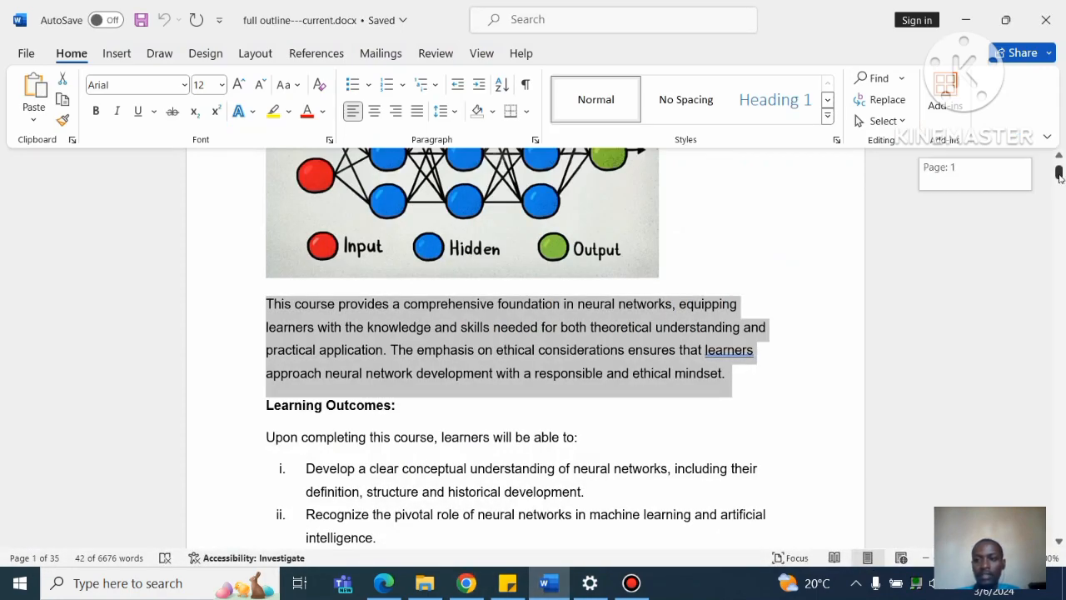
left_click(899, 489)
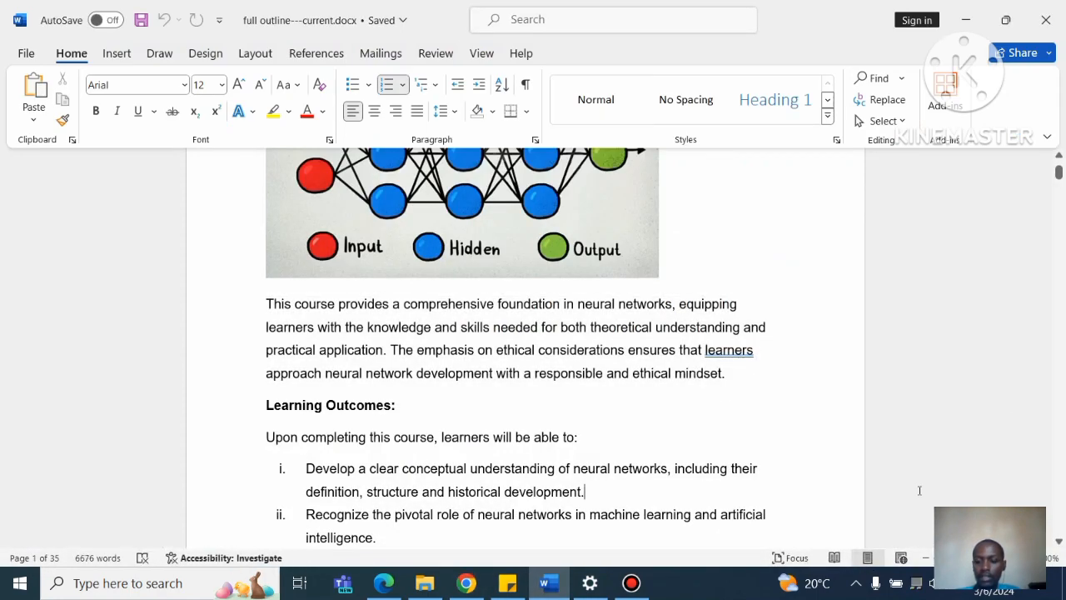
key("Down")
key("Down")
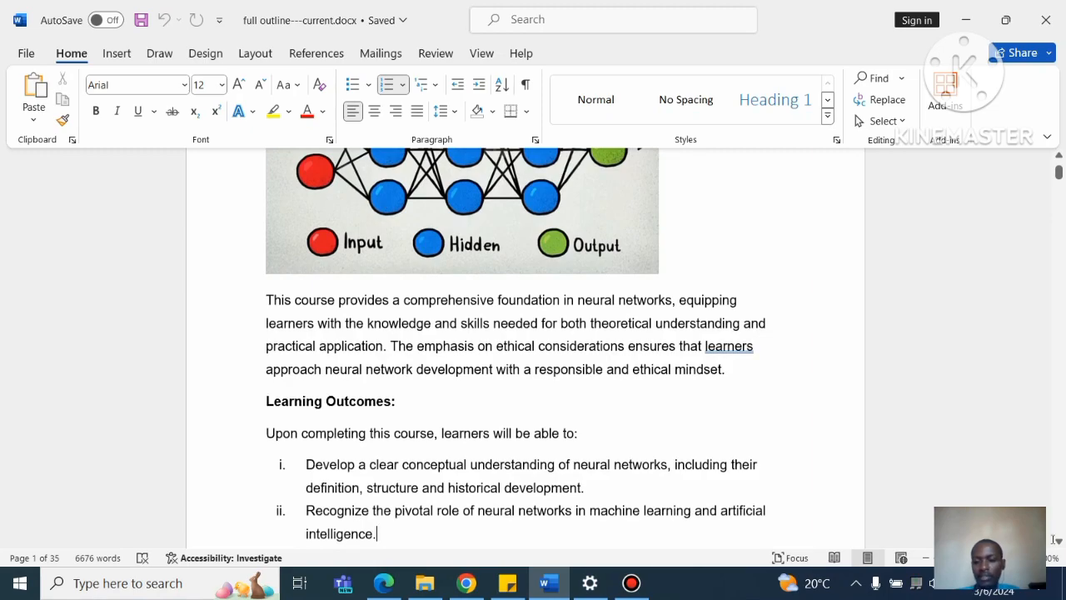
scroll(1057, 541, "down", 3)
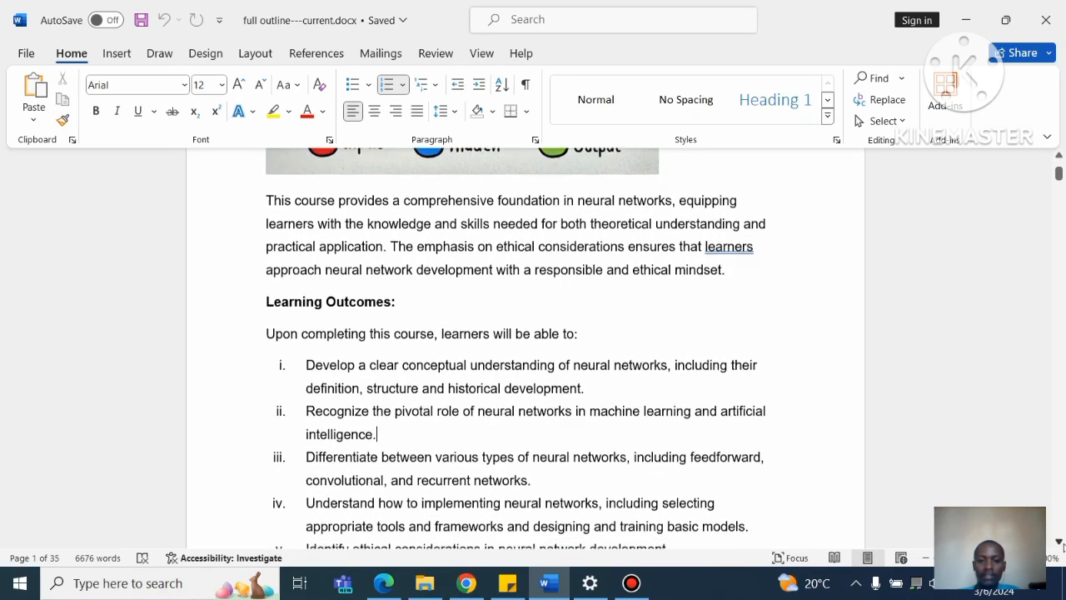
scroll(1058, 540, "down", 2)
left_click_drag(263, 231, 728, 289)
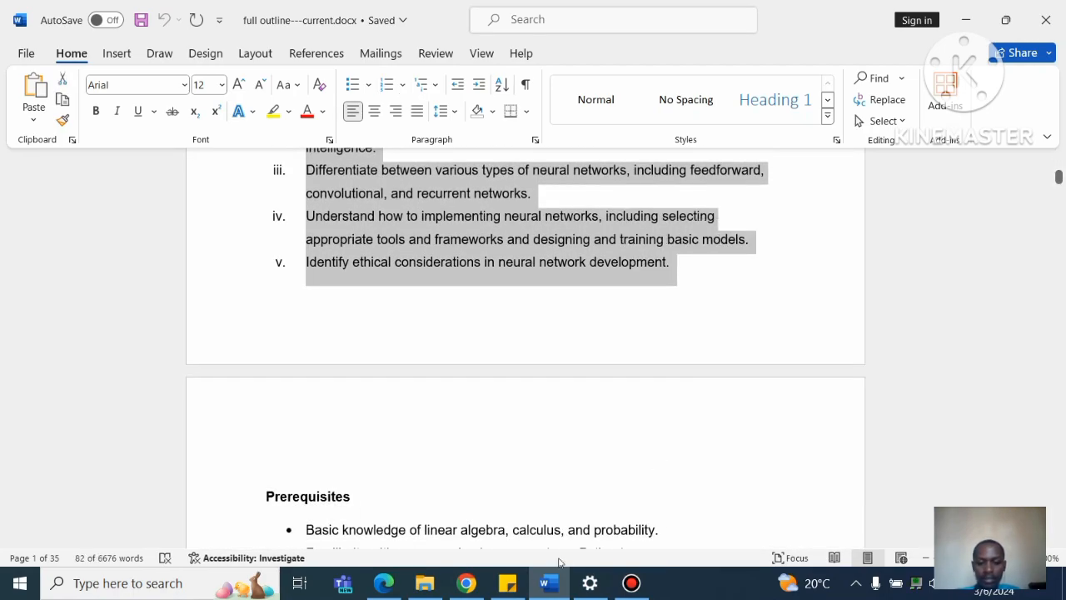
left_click(467, 583)
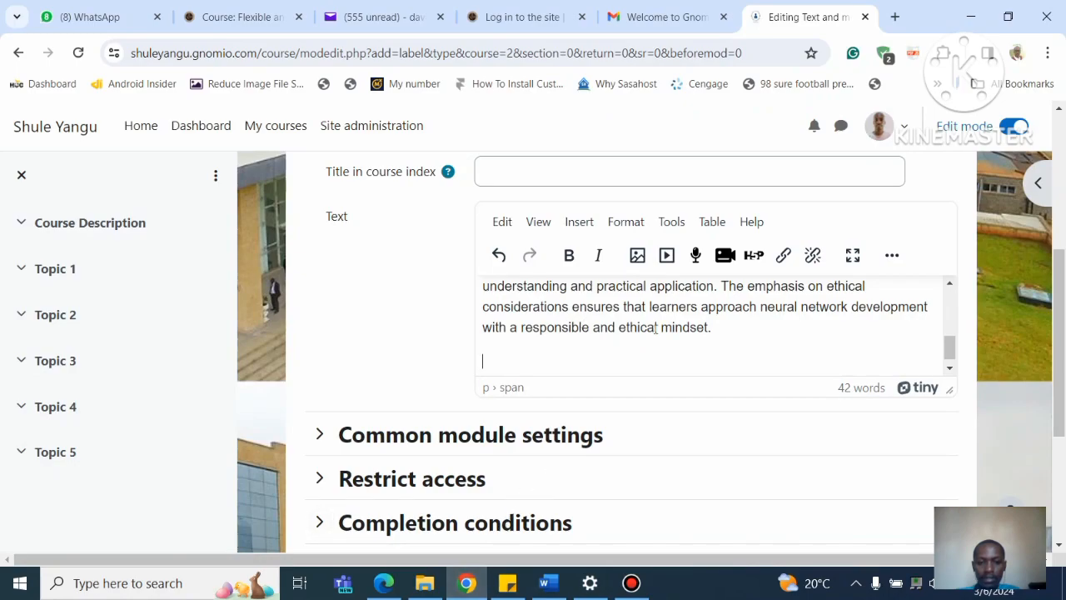
scroll(644, 347, "up", 5)
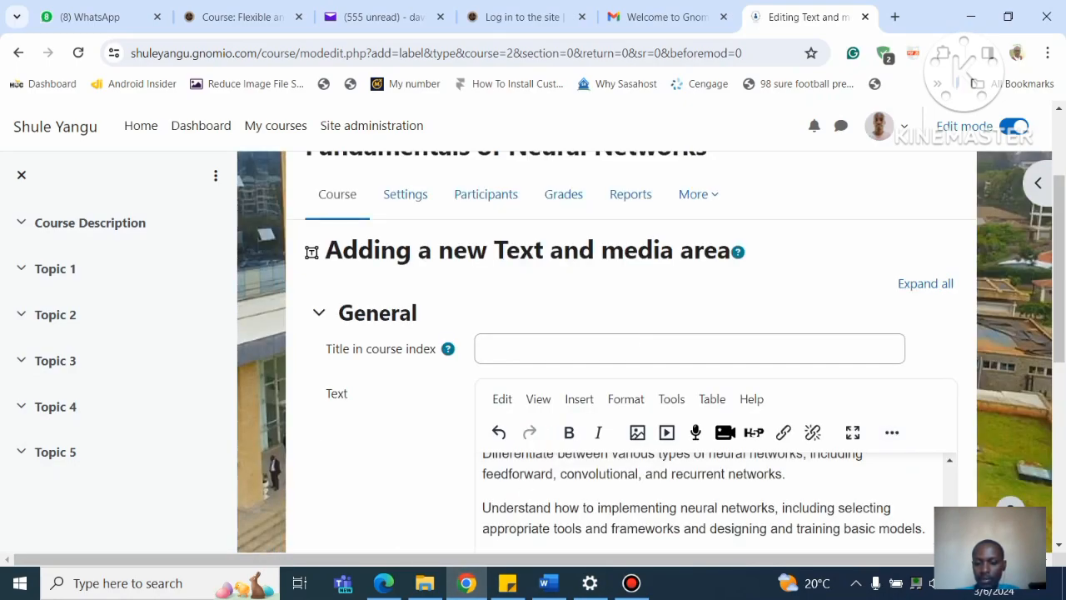
Step: Apply numbered list formatting to the first learning outcome, "Develop a clear conceptual understanding of neural networks"
scroll(949, 501, "up", 5)
scroll(949, 500, "up", 1)
scroll(949, 504, "down", 2)
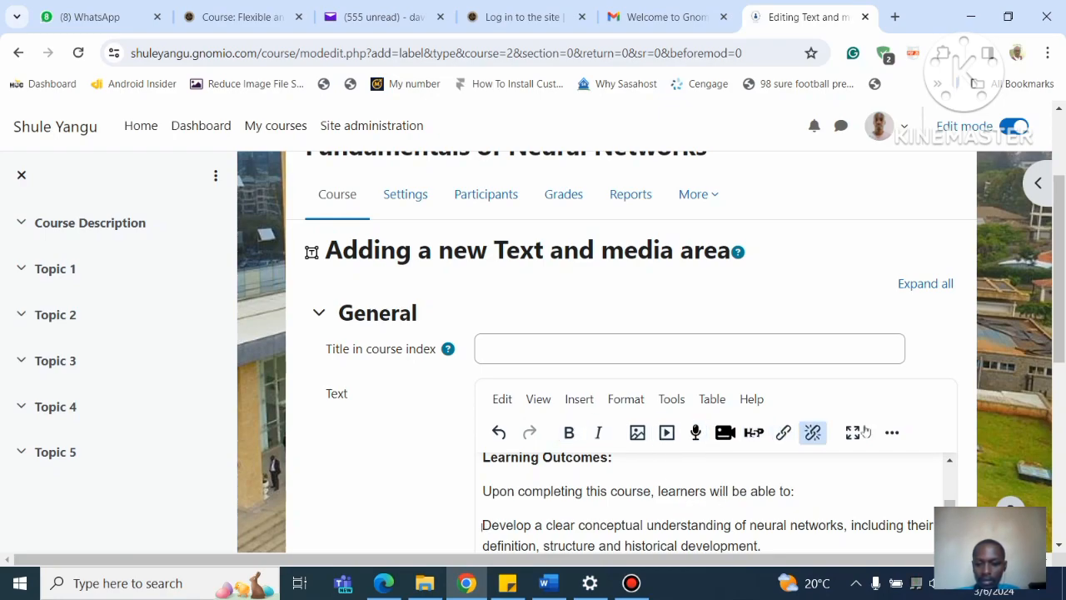
left_click(892, 432)
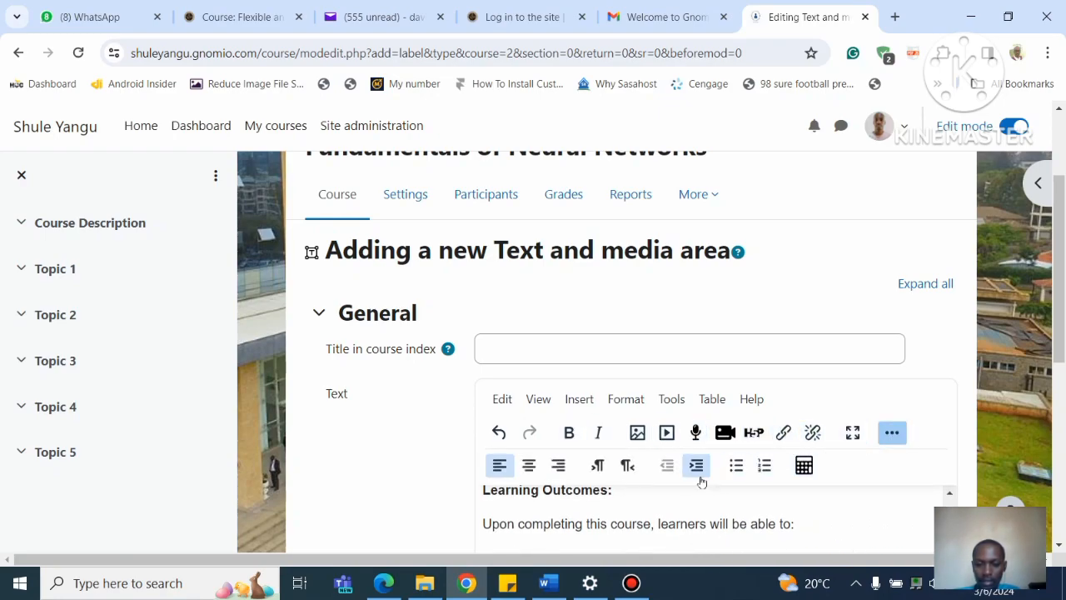
left_click(764, 467)
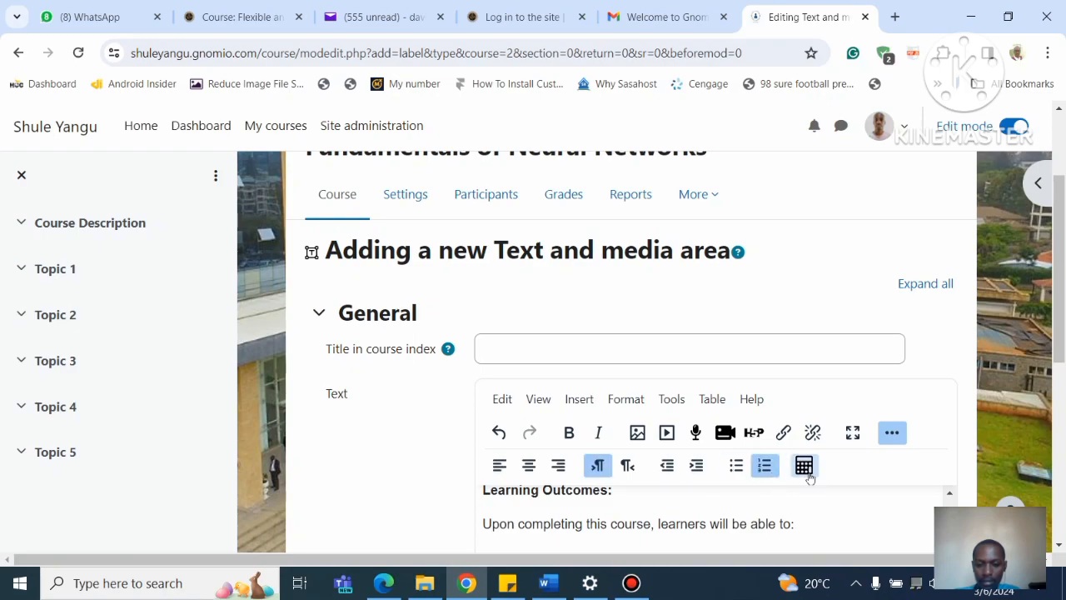
Step: Delete the leftover "i." numeral and extra spaces in front of the first learning outcome
scroll(708, 516, "up", 10)
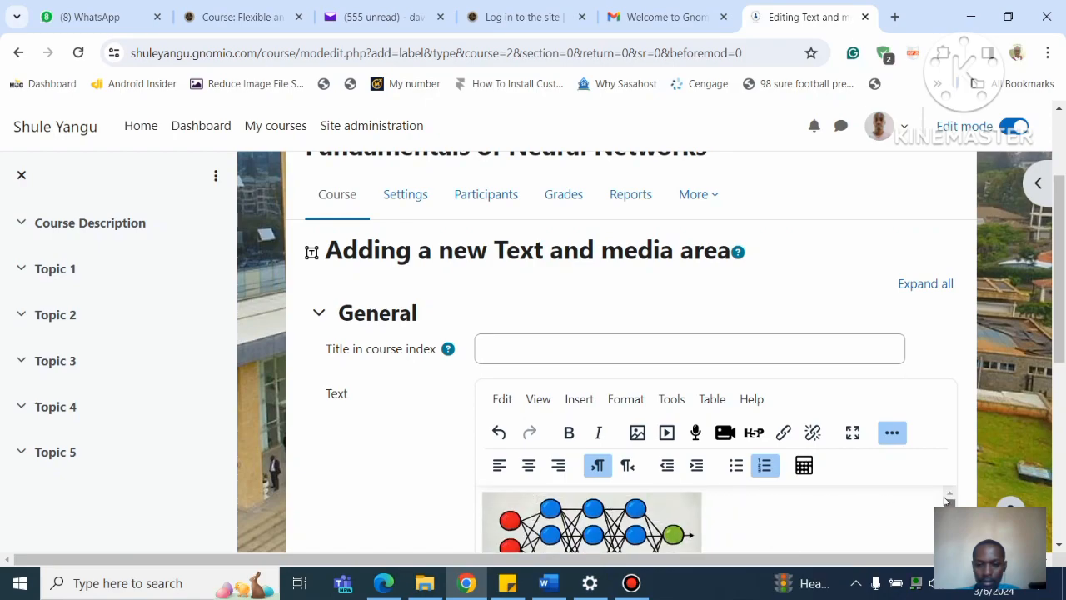
scroll(708, 516, "down", 8)
scroll(708, 517, "down", 3)
scroll(708, 516, "up", 1)
scroll(708, 516, "down", 1)
scroll(708, 516, "down", 1)
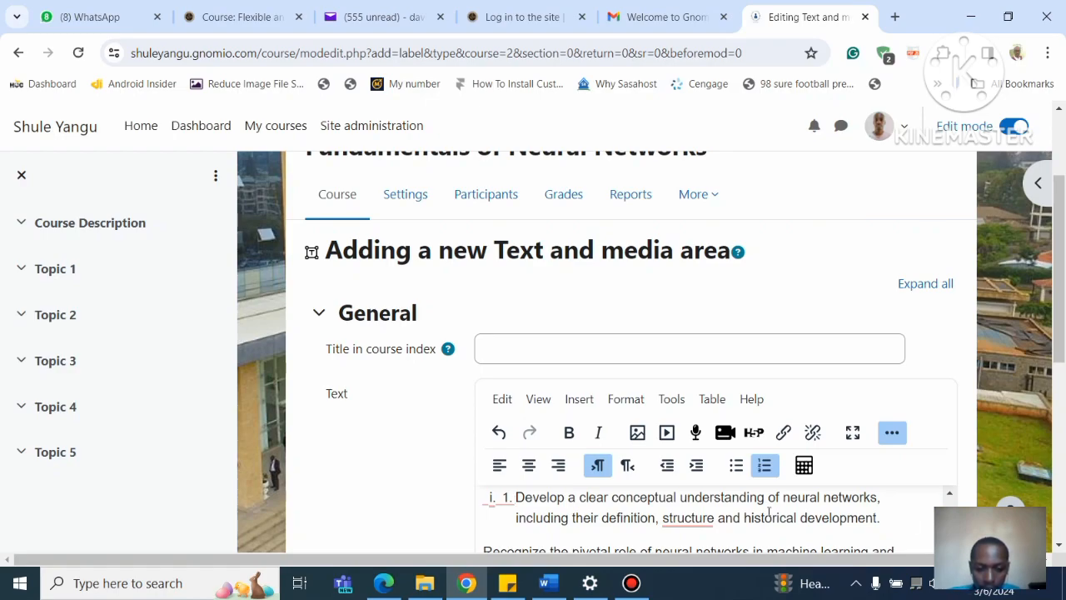
key("BackSpace")
key("BackSpace")
key("BackSpace")
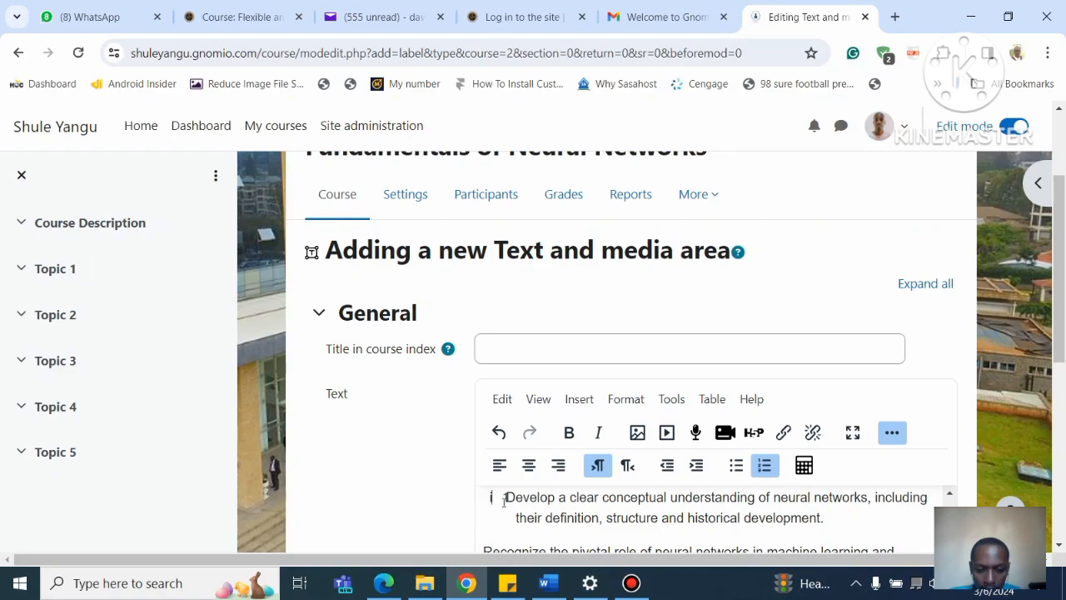
key("BackSpace")
key("BackSpace")
key("BackSpace")
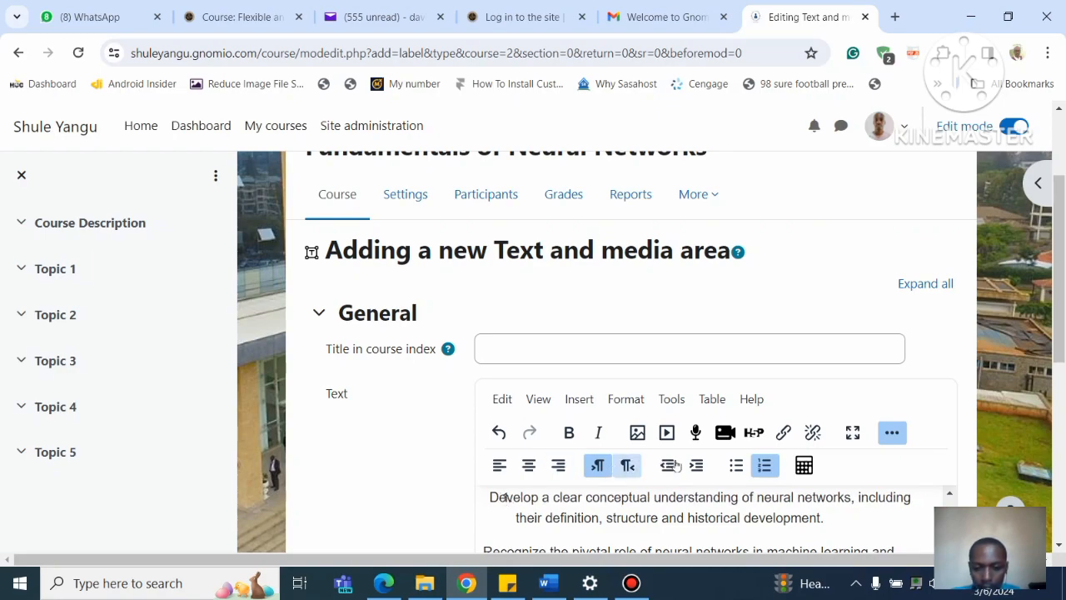
Step: Turn the numbering of the first learning outcome off and reapply it as a numbered list item
left_click(766, 469)
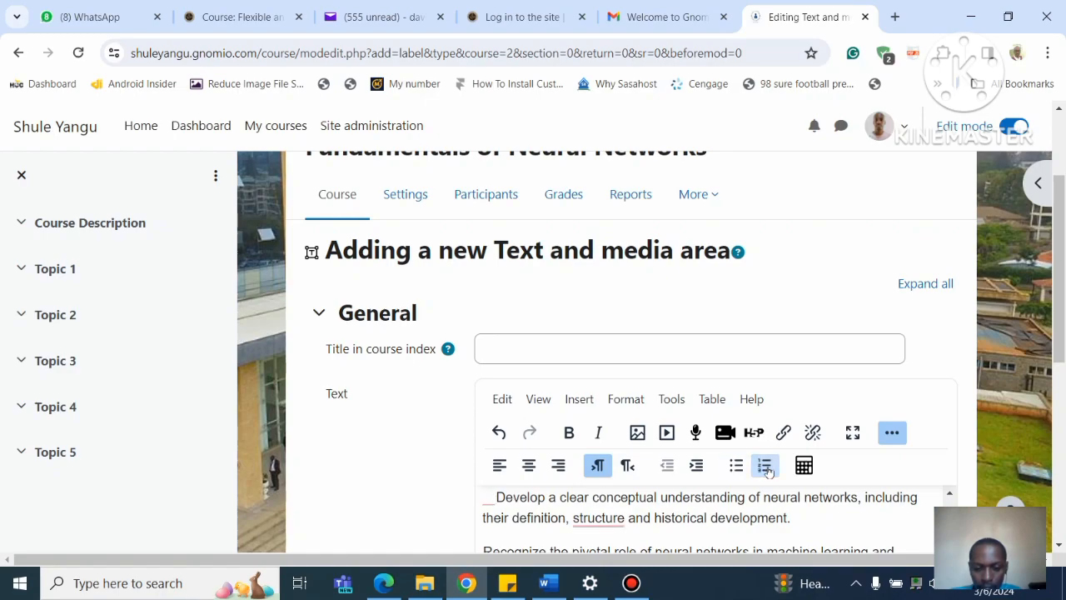
left_click(767, 469)
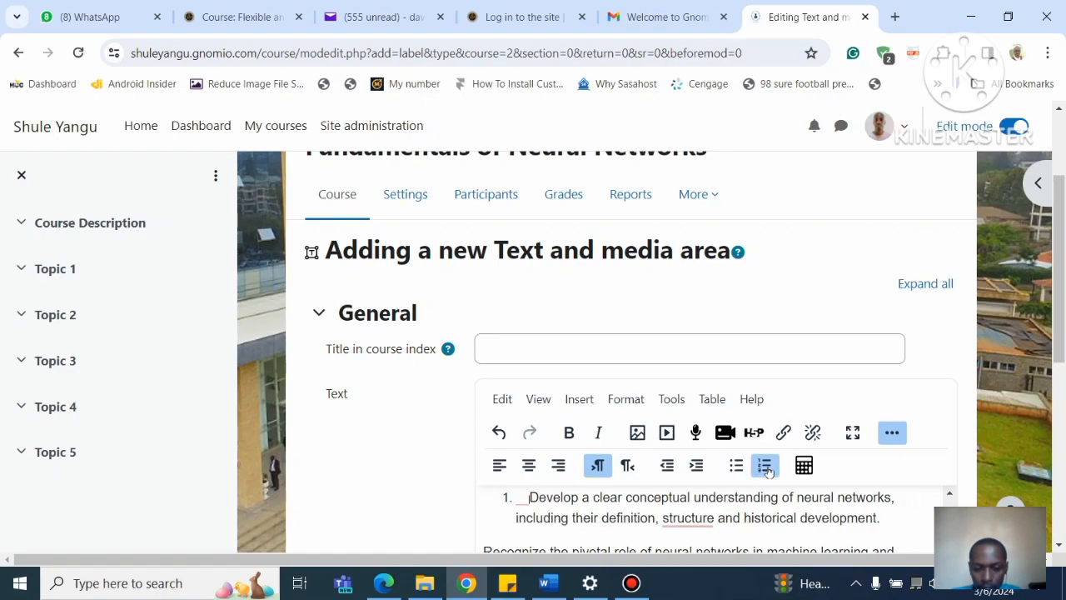
scroll(708, 517, "up", 2)
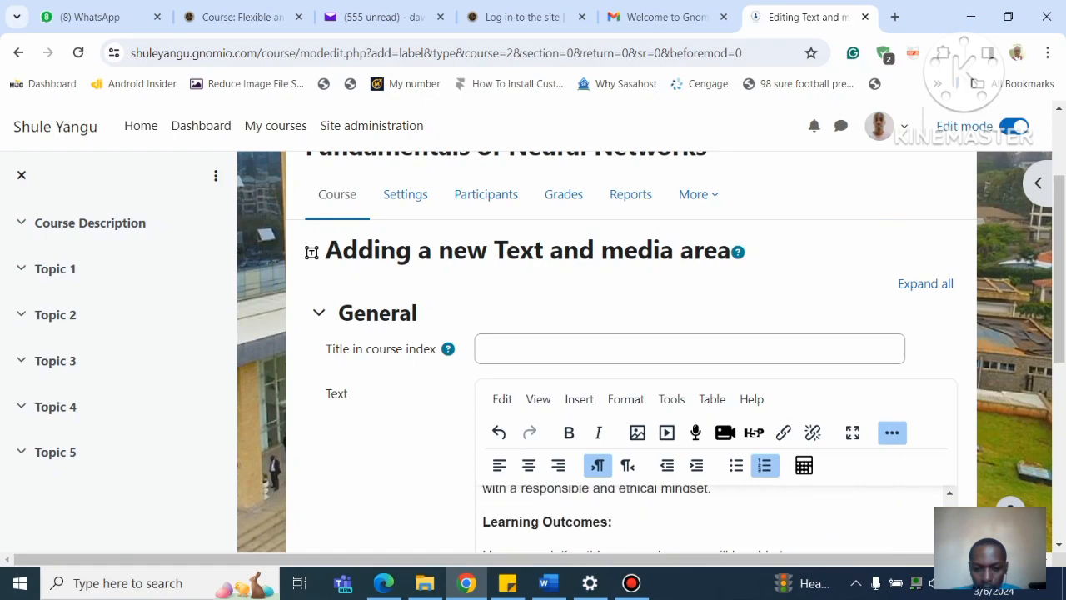
scroll(708, 516, "down", 1)
scroll(708, 516, "down", 2)
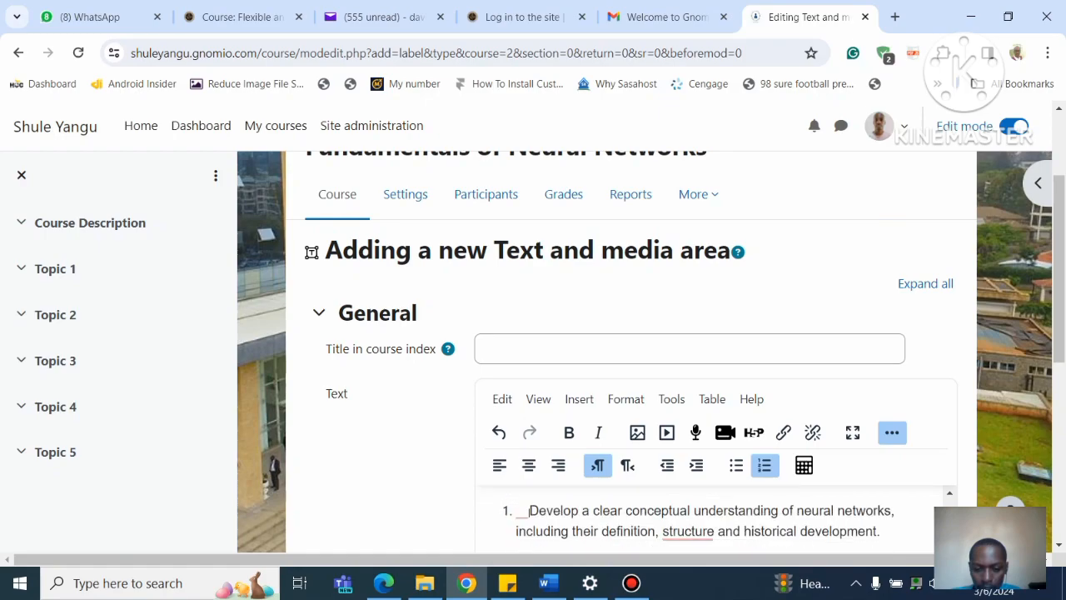
scroll(537, 533, "up", 1)
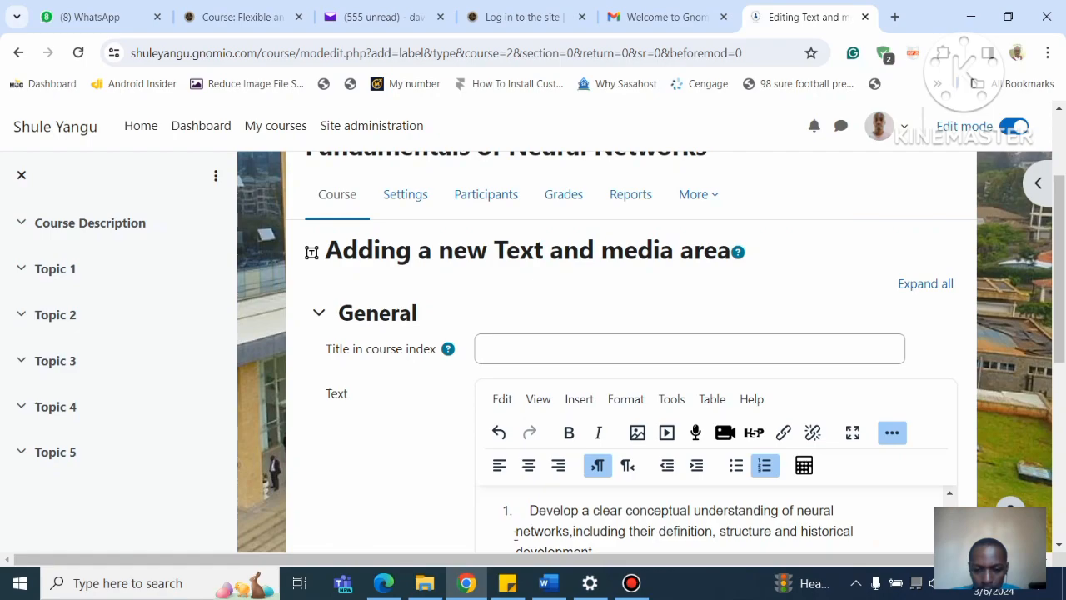
scroll(516, 534, "down", 1)
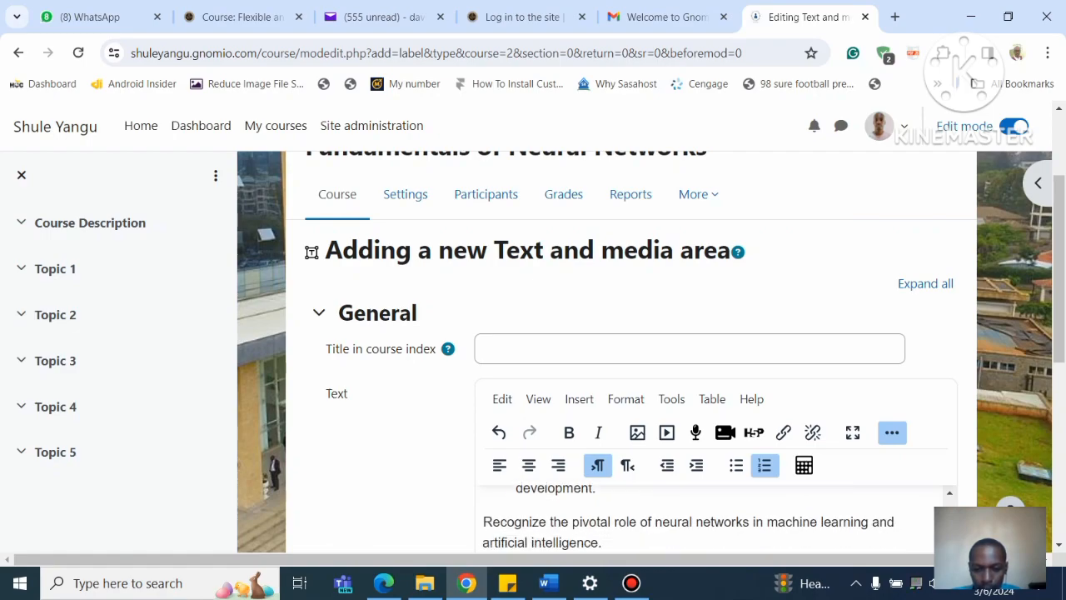
scroll(689, 516, "up", 1)
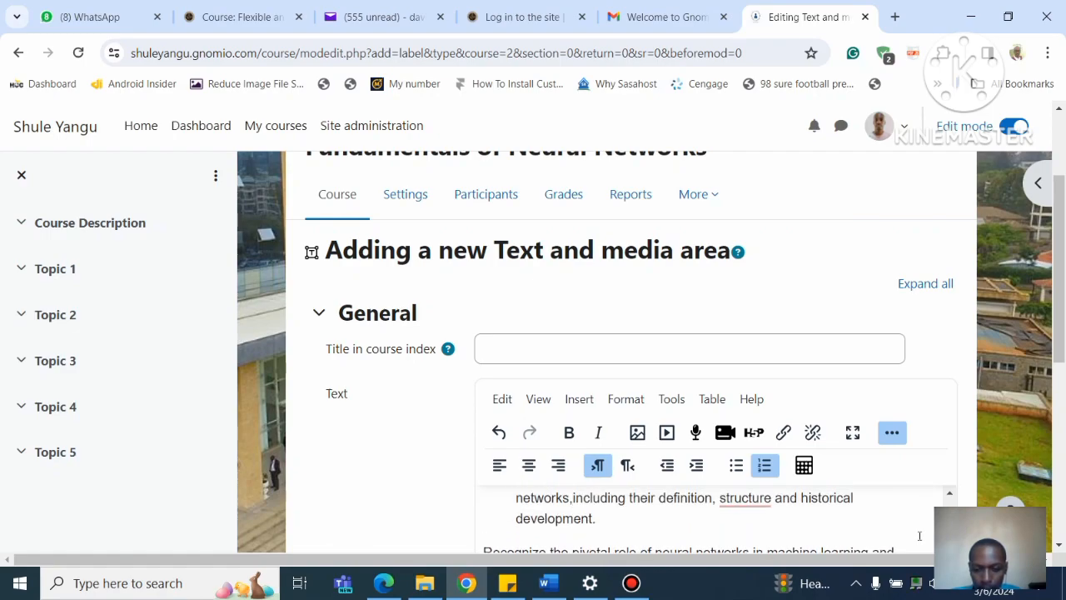
Step: Remove the leading spacing of the "Recognize the pivotal role of neural networks" outcome and make it item 2 of the numbered list
scroll(899, 544, "down", 1)
left_click(483, 520)
key("BackSpace")
key("BackSpace")
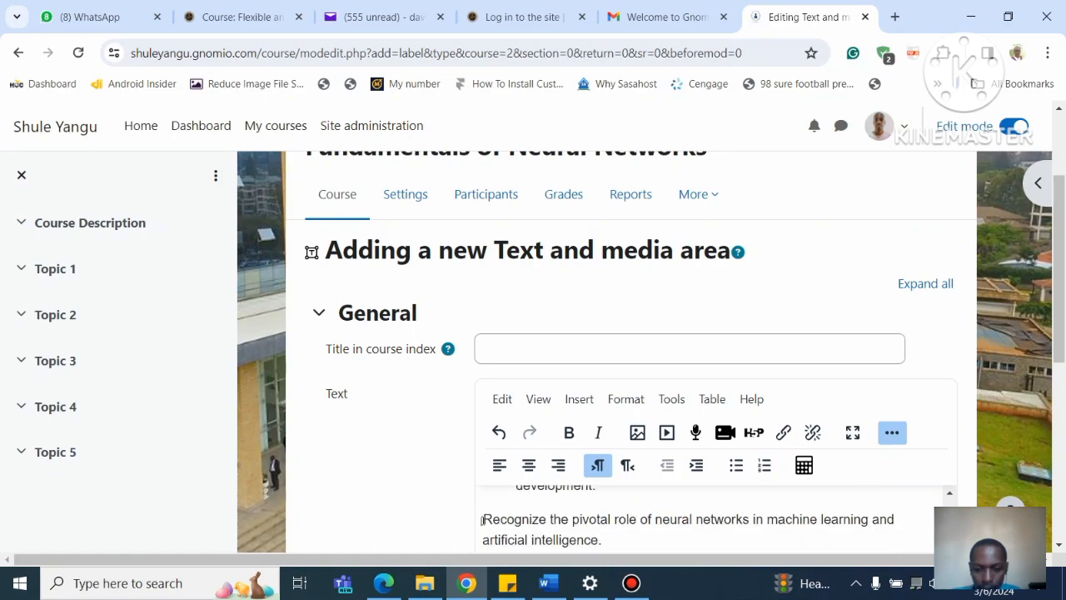
key("Delete")
key("Delete")
key("Delete")
key("Delete")
key("Delete")
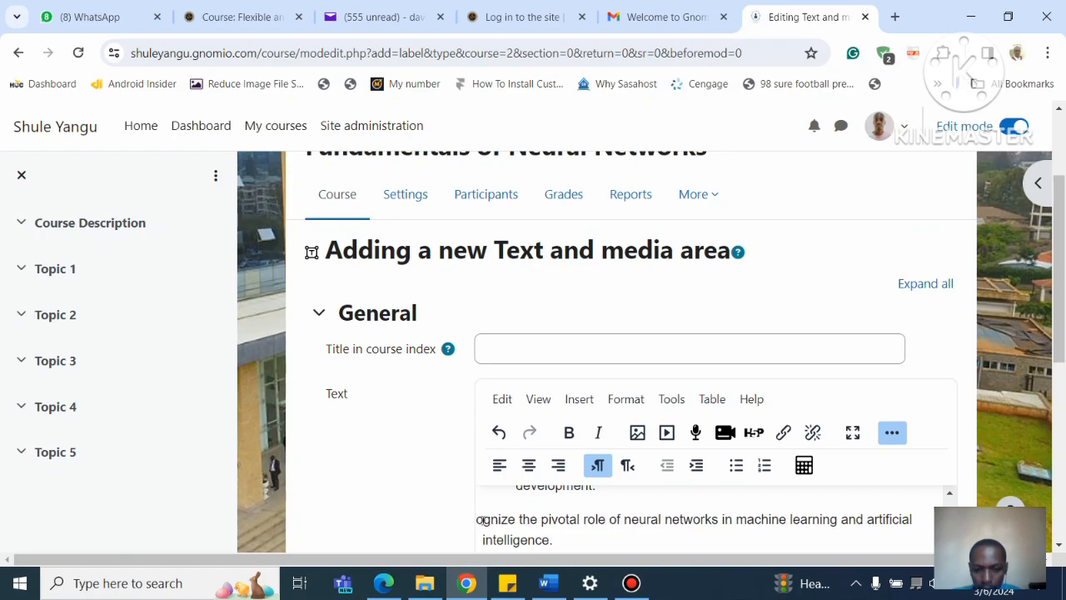
key("BackSpace")
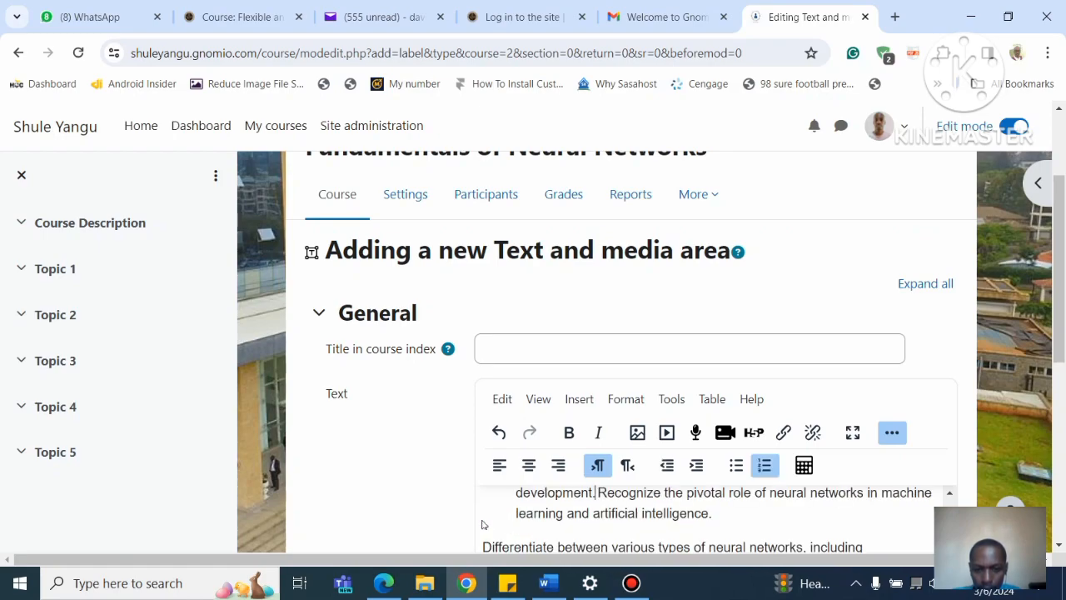
key("Return")
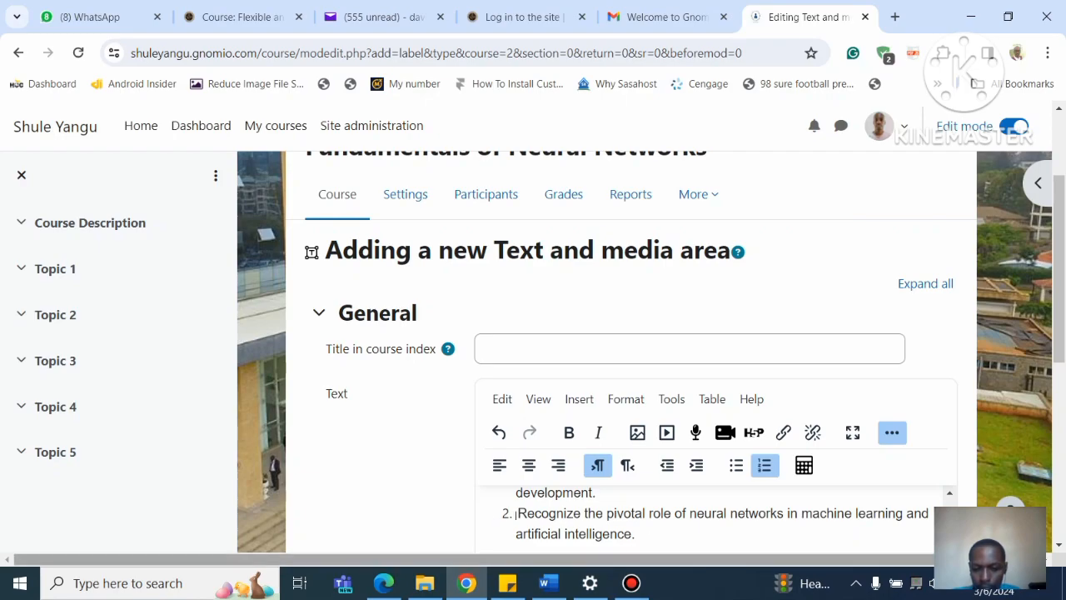
Step: Place the cursor before the "Differentiate between various types of neural networks" outcome and hide the course index
scroll(574, 526, "down", 3)
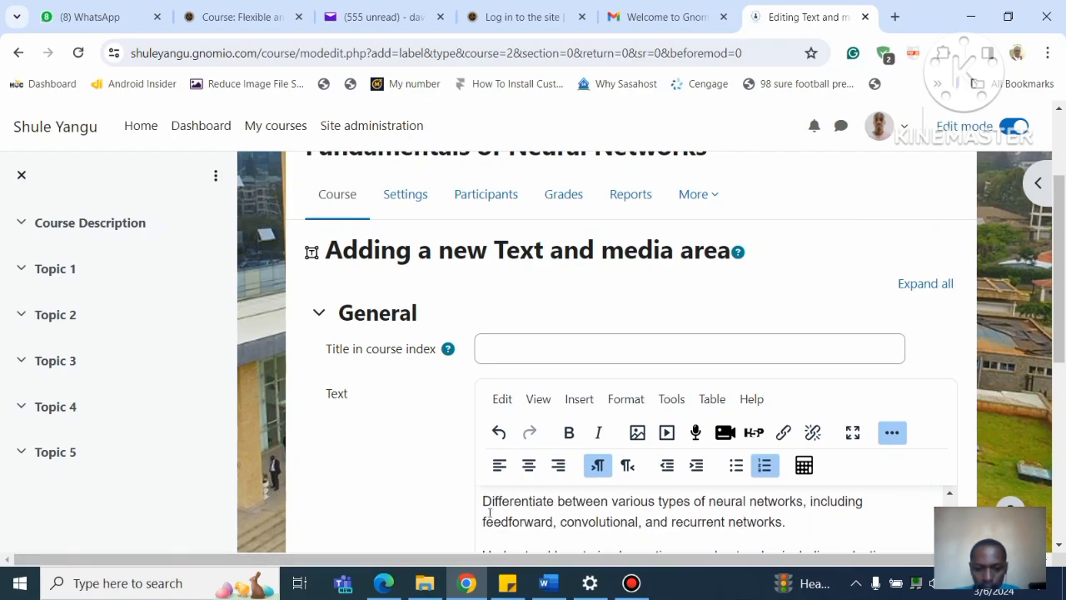
left_click(483, 504)
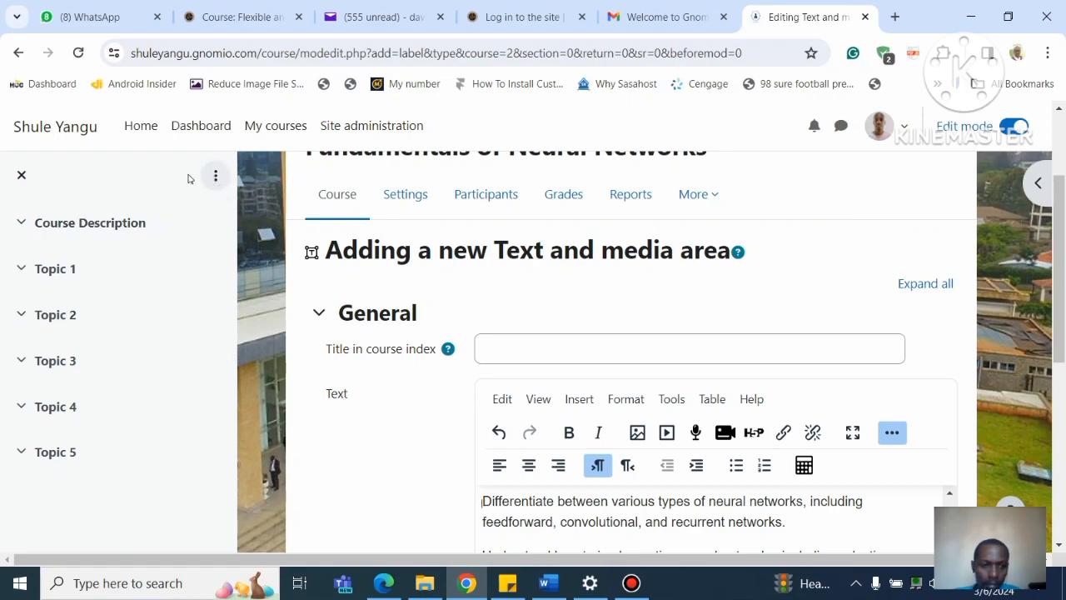
left_click(23, 175)
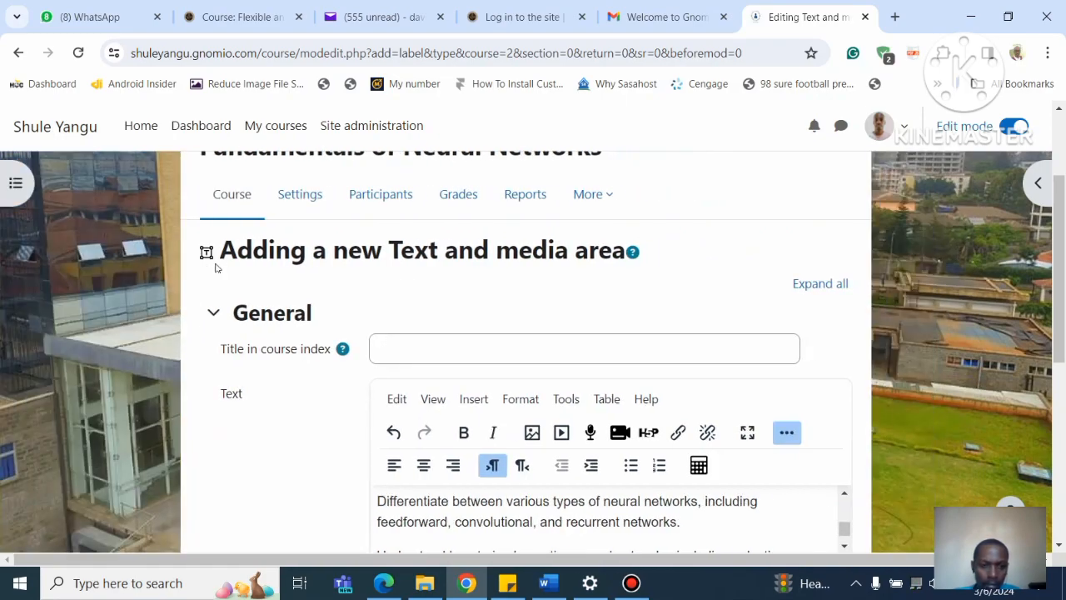
Step: Remove the leading spacing in front of the "Understand how to implementing neural networks" outcome
scroll(844, 533, "down", 1)
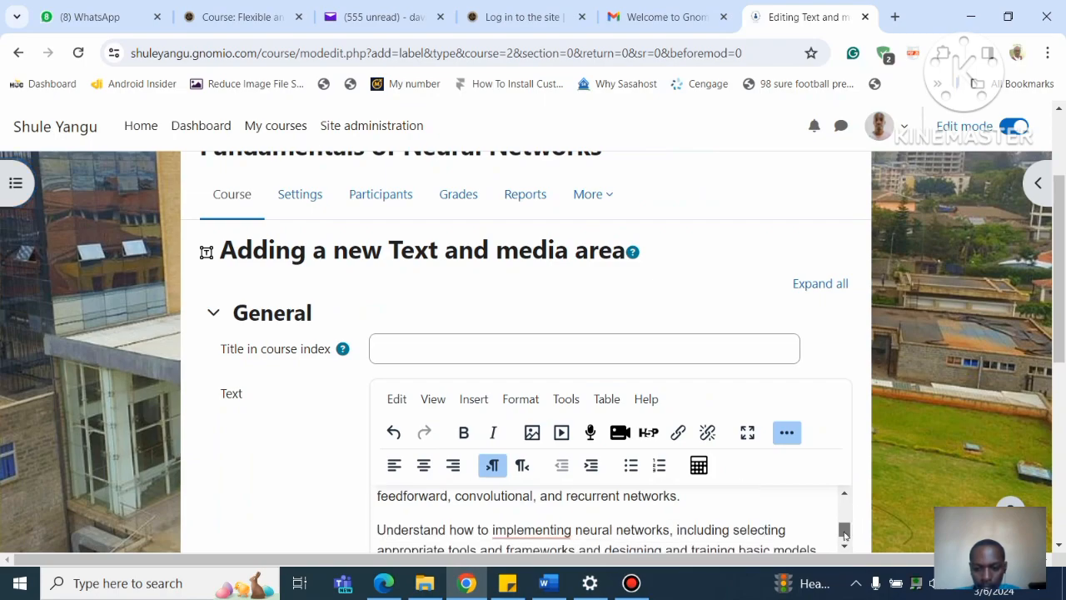
left_click(376, 537)
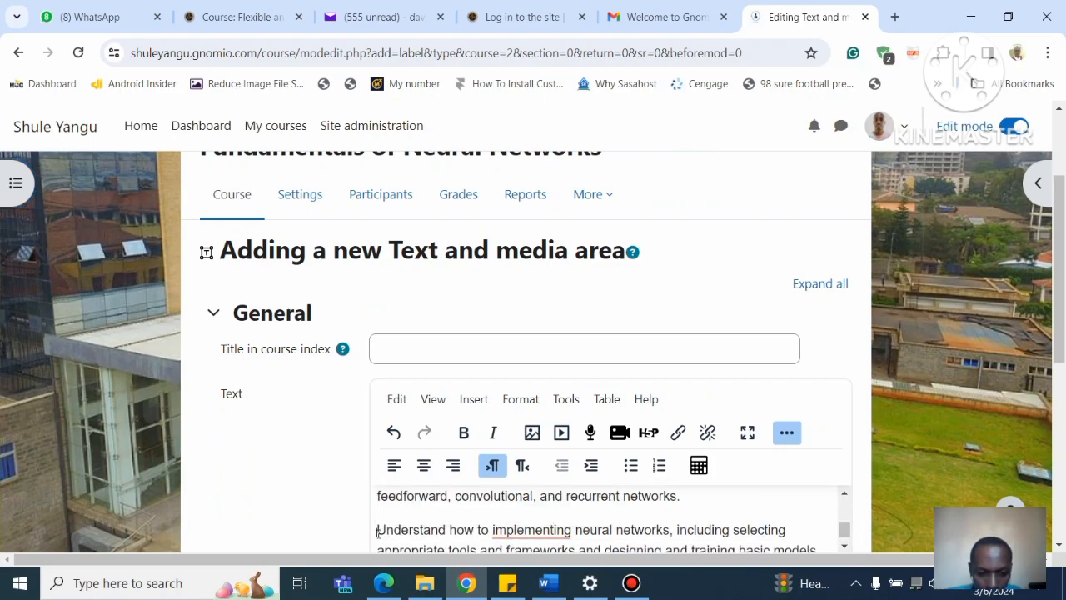
key("Delete")
key("Delete")
key("Delete")
key("Delete")
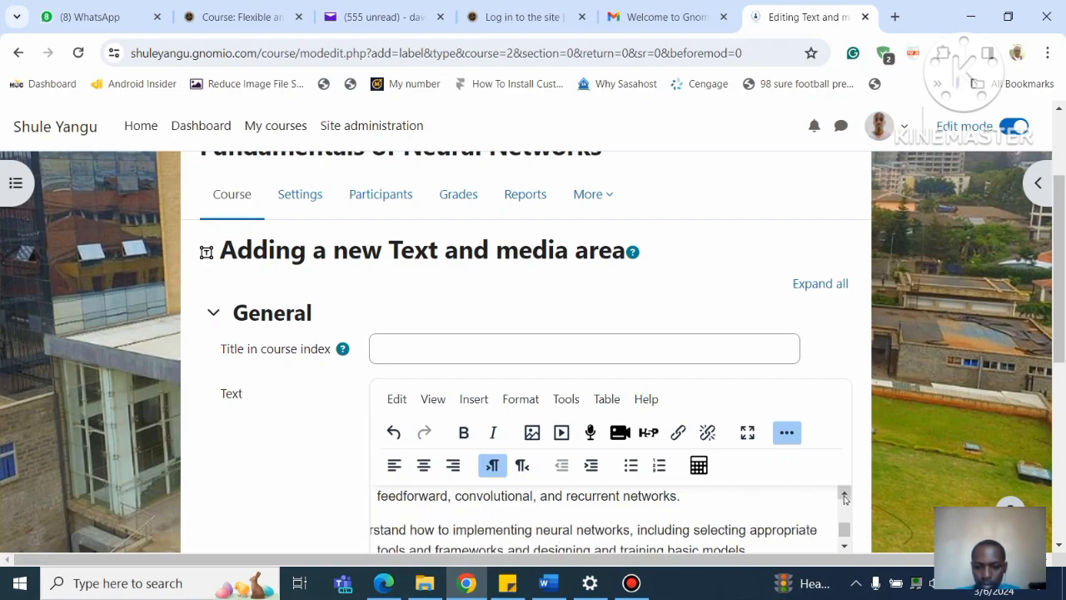
Step: Remove the leading spacing of the "Differentiate between various types of neural networks" outcome and make it item 3 of the numbered list
scroll(842, 517, "up", 2)
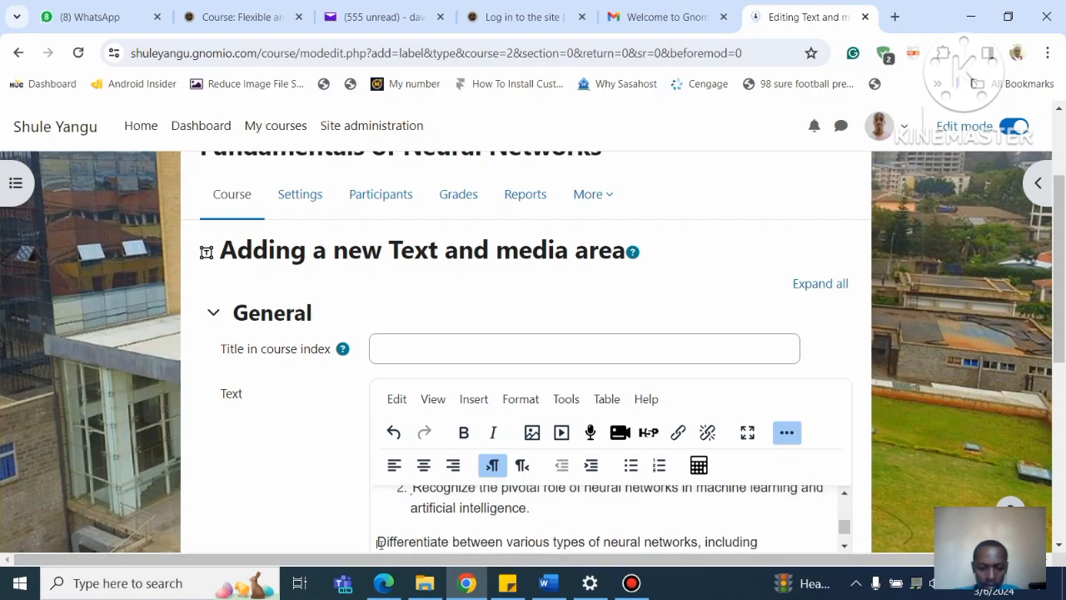
type("feedforward,")
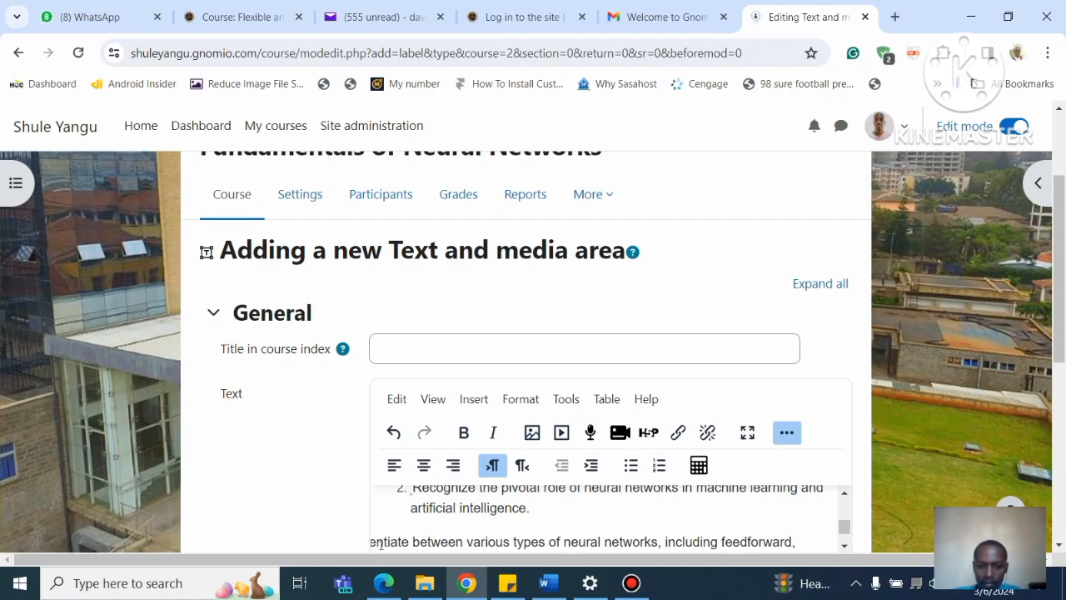
key("Home")
key("BackSpace")
key("Return")
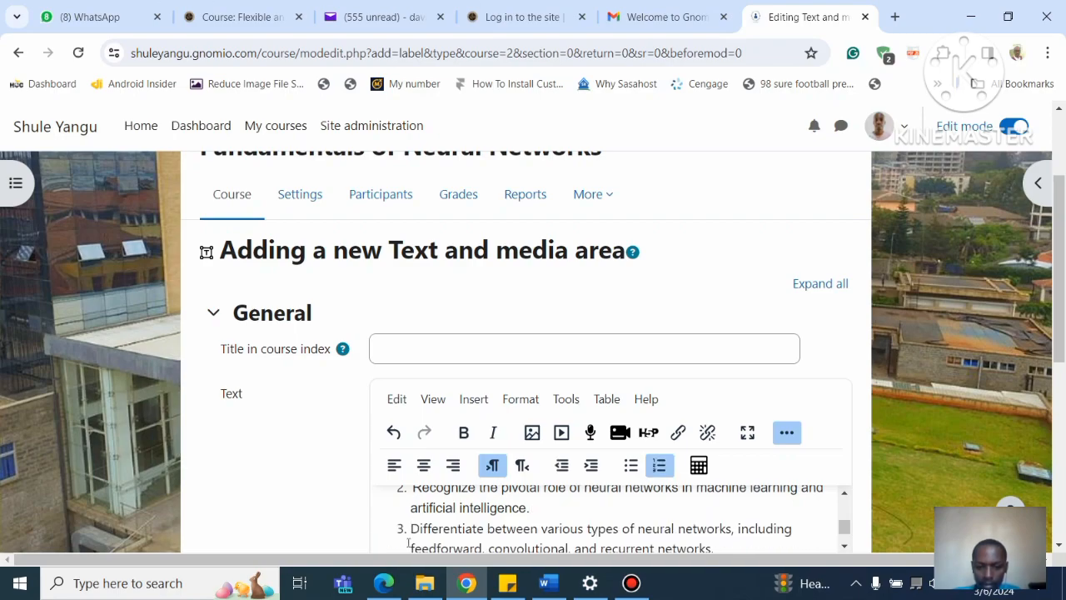
Step: Join the "Understand how to implementing neural networks" outcome to the numbered list as item 4
scroll(439, 509, "down", 2)
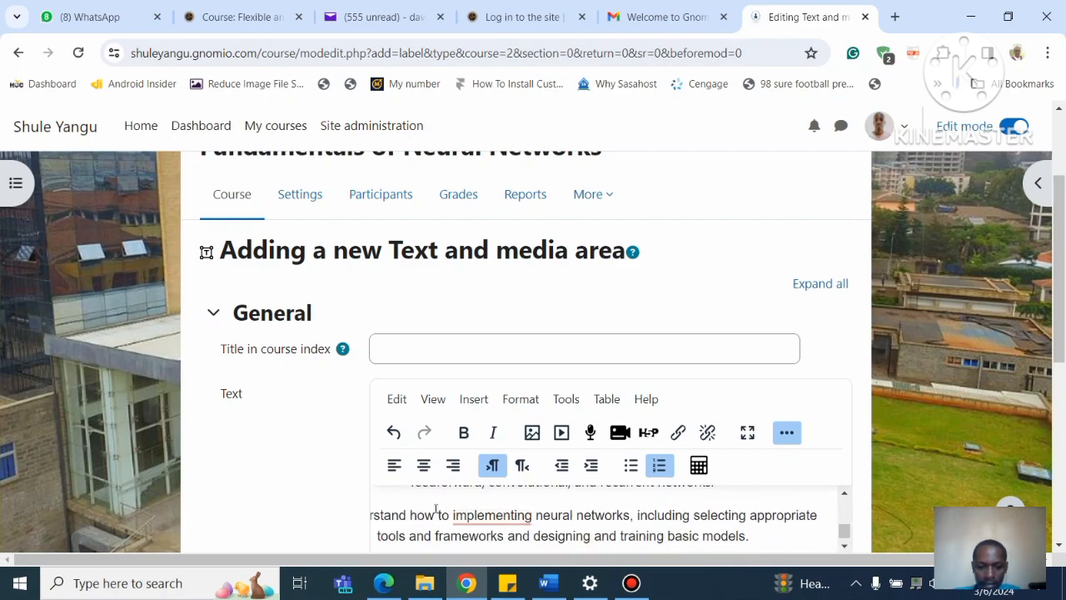
left_click(380, 516)
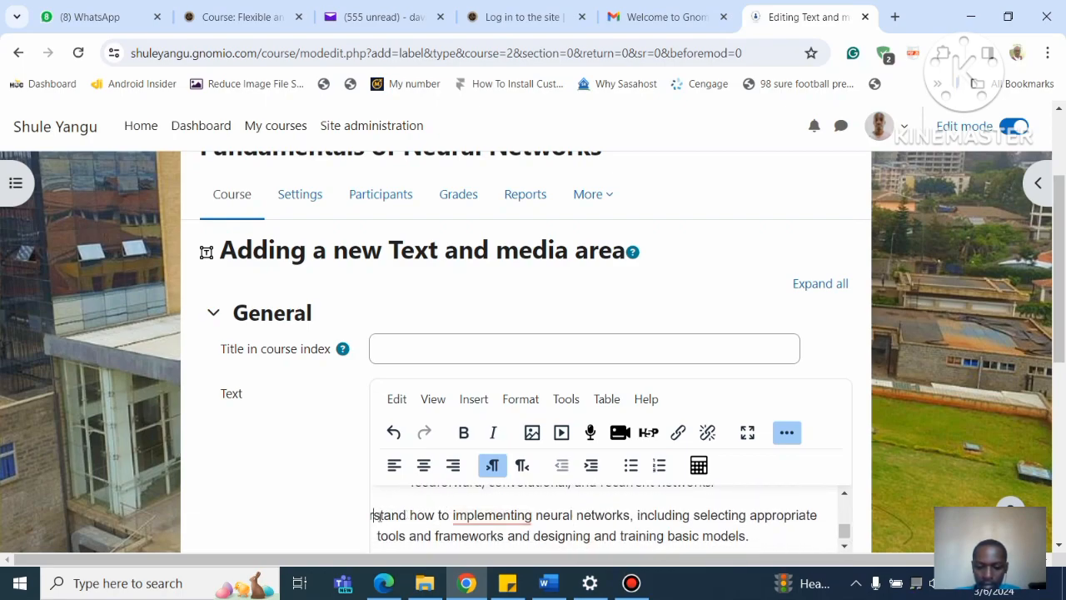
key("Left")
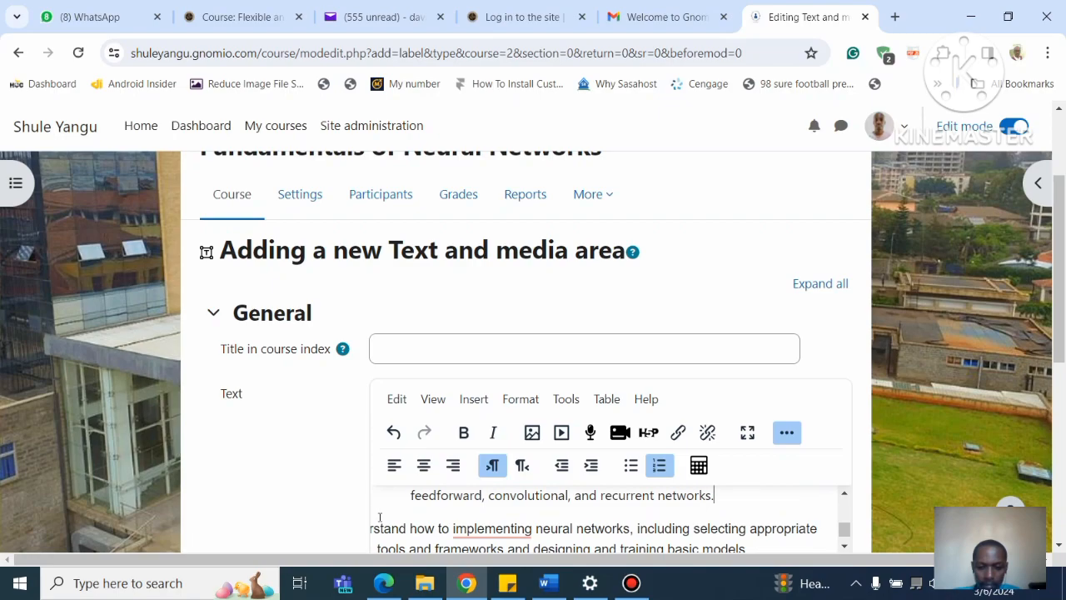
key("Right")
key("BackSpace")
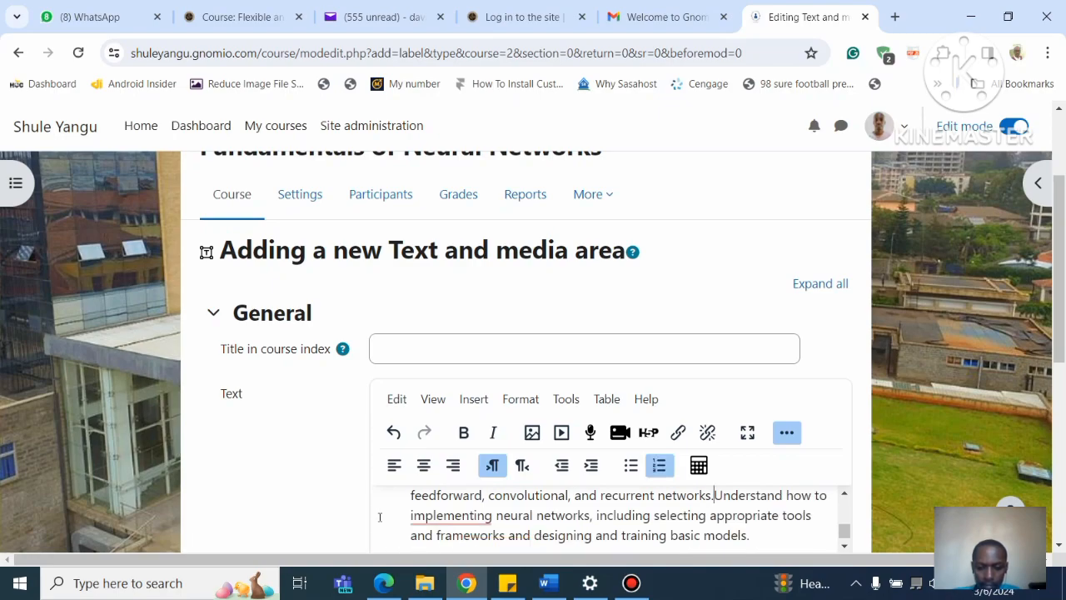
key("Return")
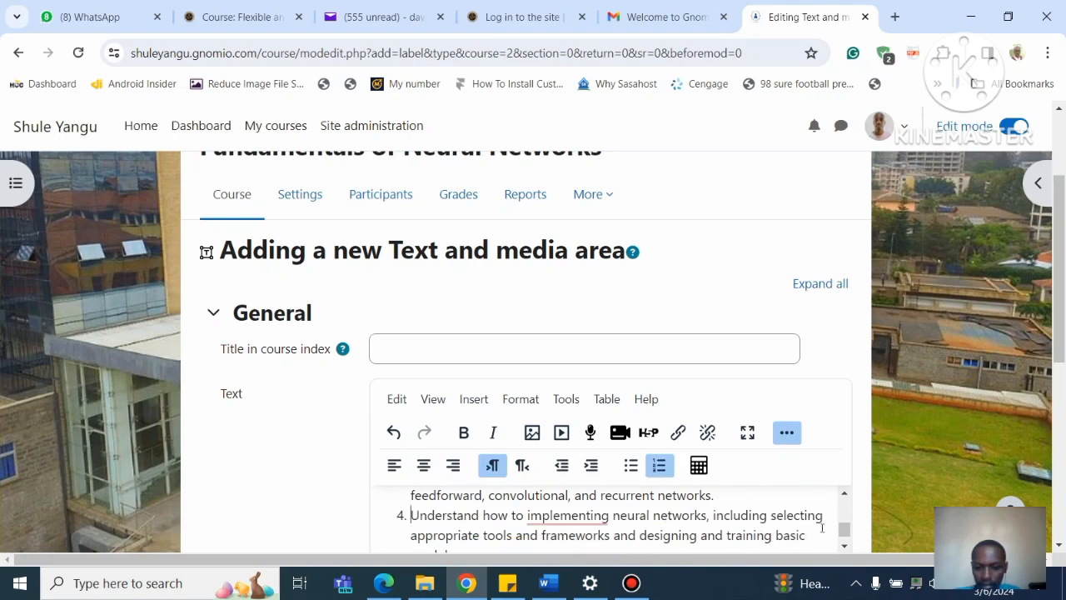
Step: Make the "Identify ethical considerations in neural network development" outcome item 5 of the numbered list and start a plain paragraph below it
left_click(841, 547)
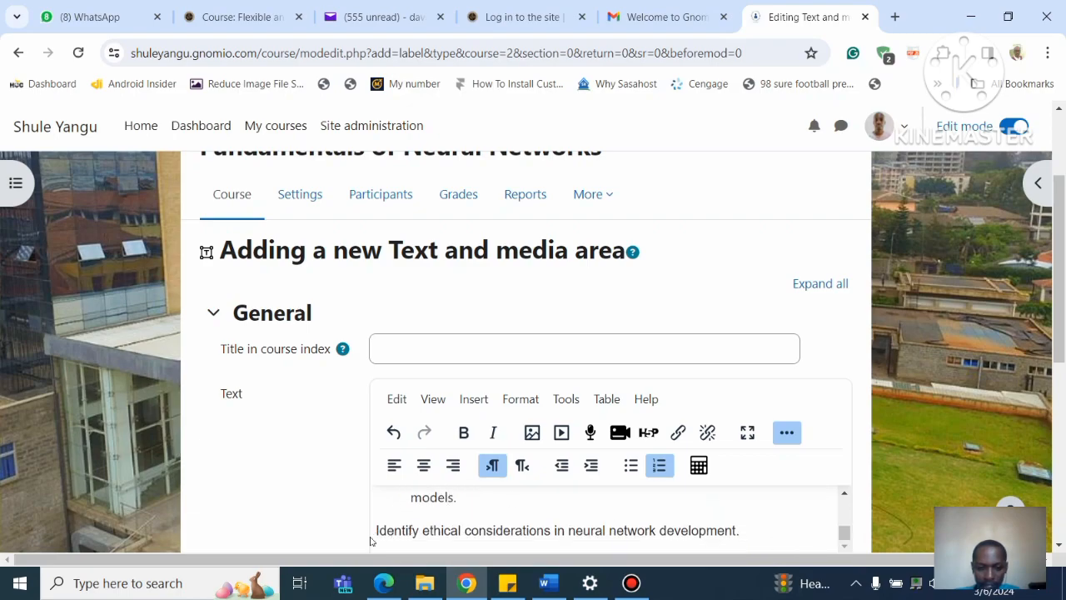
key("BackSpace")
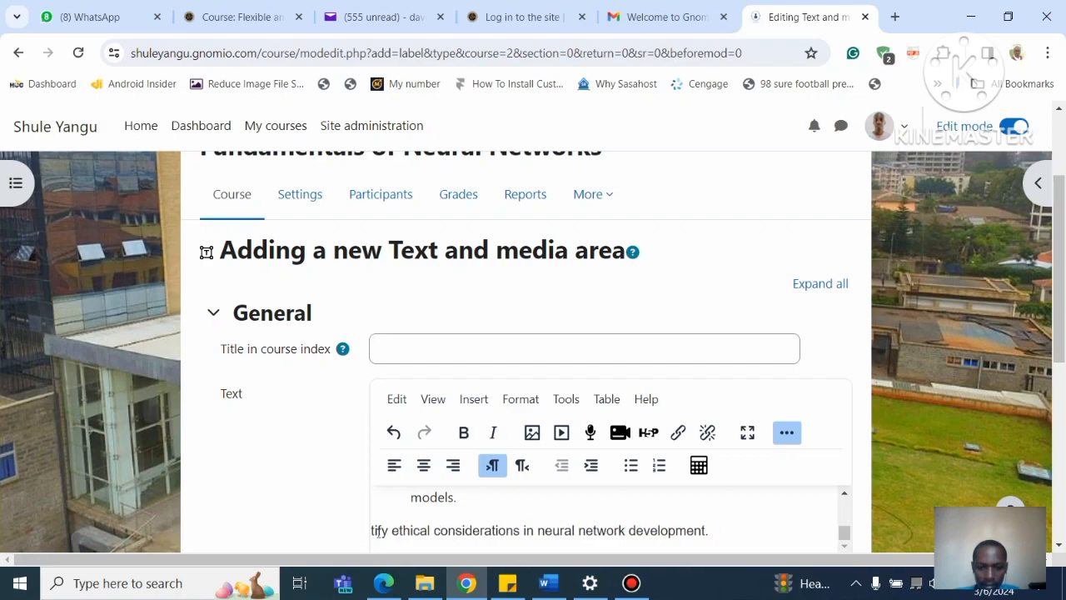
key("BackSpace")
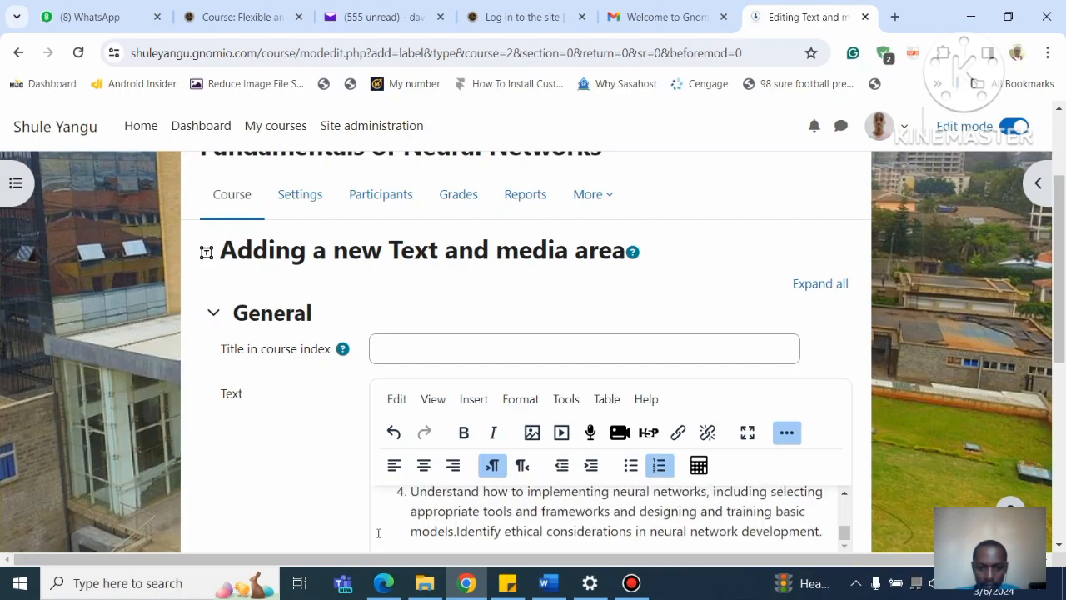
key("Return")
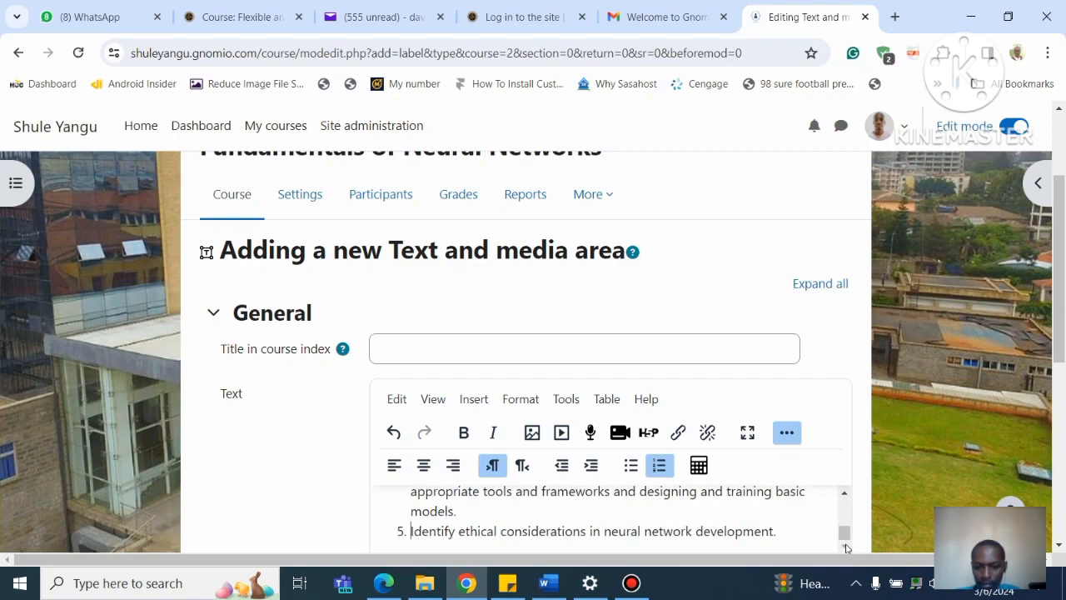
left_click(805, 533)
key("Return")
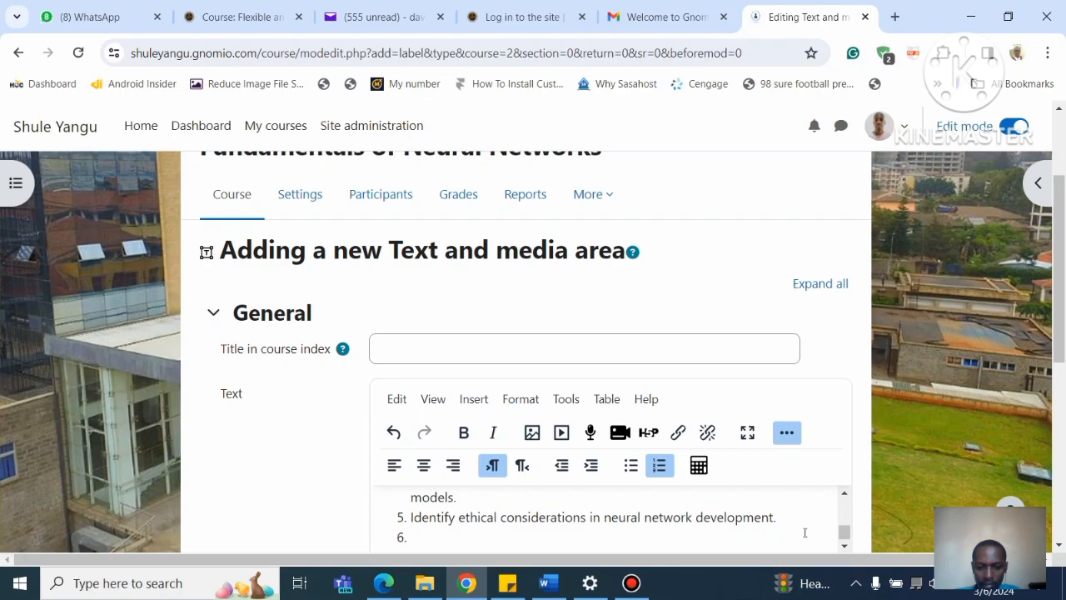
key("Return")
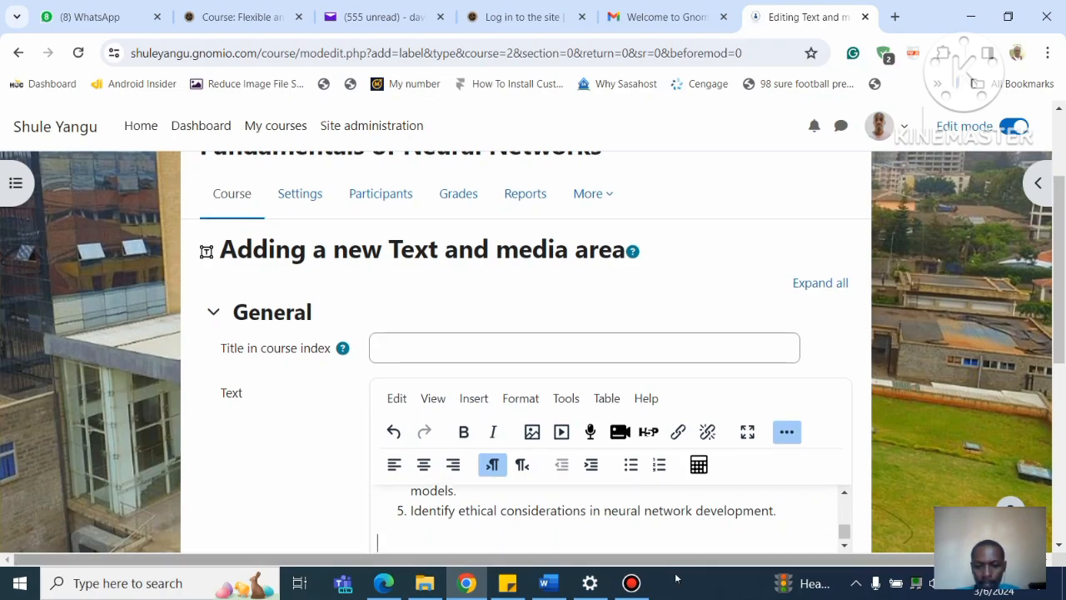
Step: Copy the Prerequisites heading and its three bullet points from the Word outline and paste them below the learning outcomes in Moodle
left_click(546, 583)
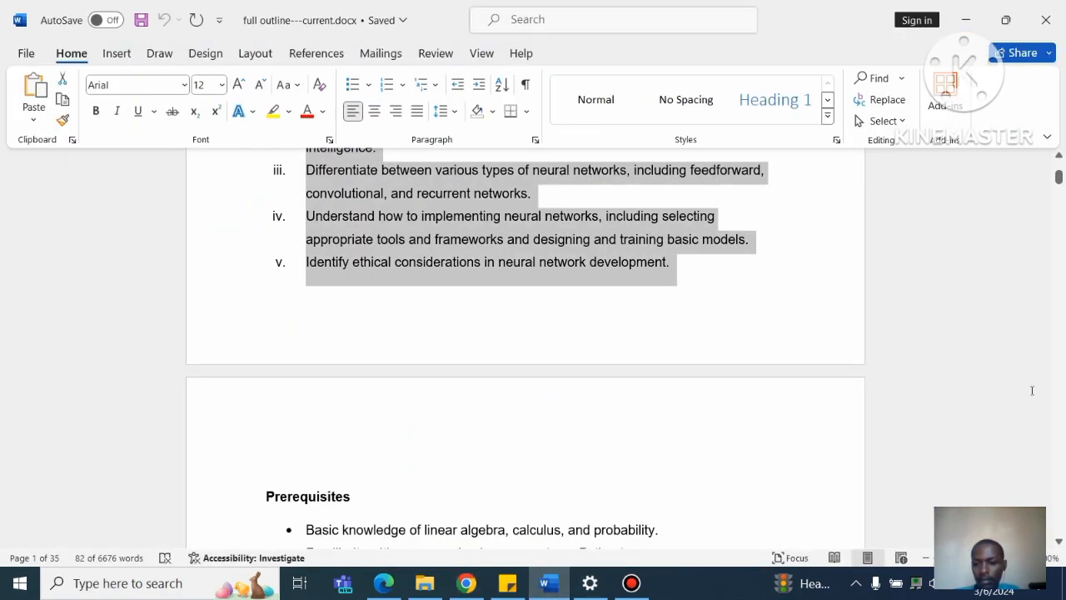
left_click_drag(1059, 176, 1059, 181)
left_click_drag(261, 317, 630, 413)
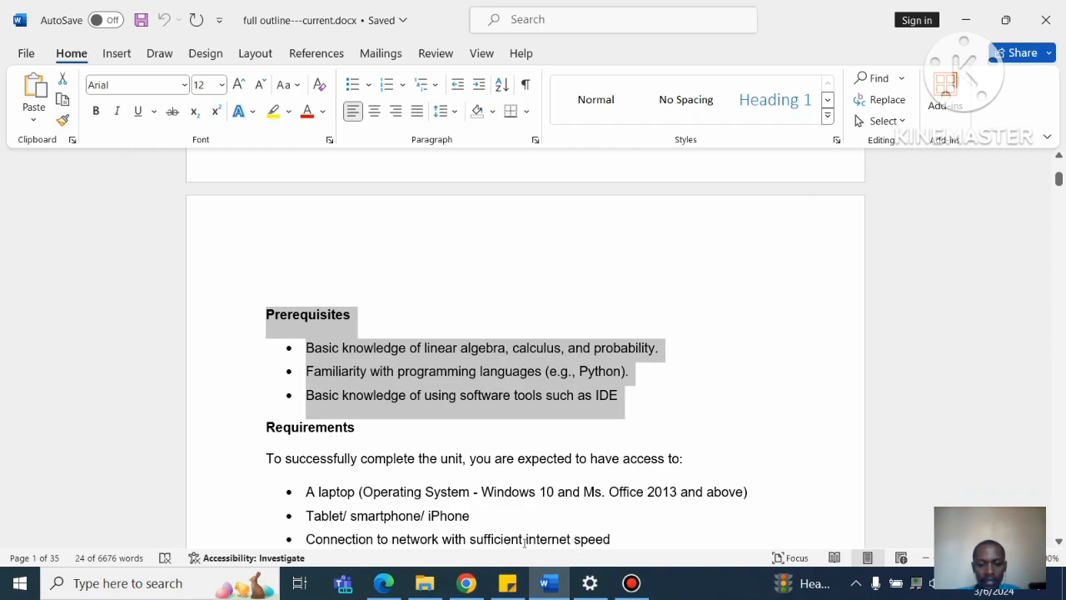
left_click(467, 583)
left_click(496, 543)
key("ctrl+v")
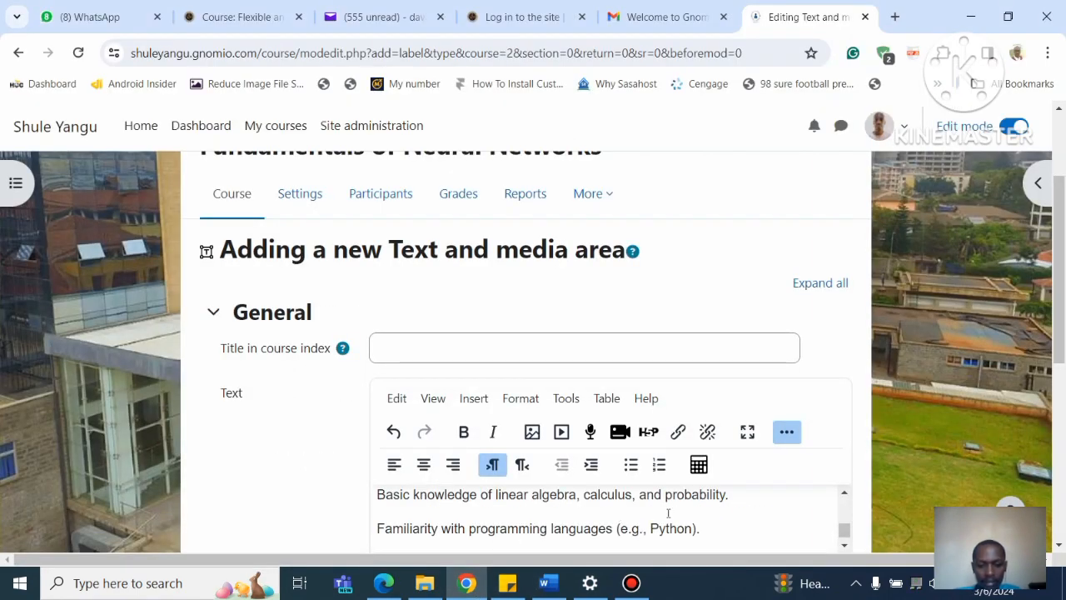
Step: Format the "Basic knowledge of linear algebra, calculus, and probability" prerequisite as a bulleted list item without its leftover bullet and spacing
left_click(844, 494)
left_click(845, 494)
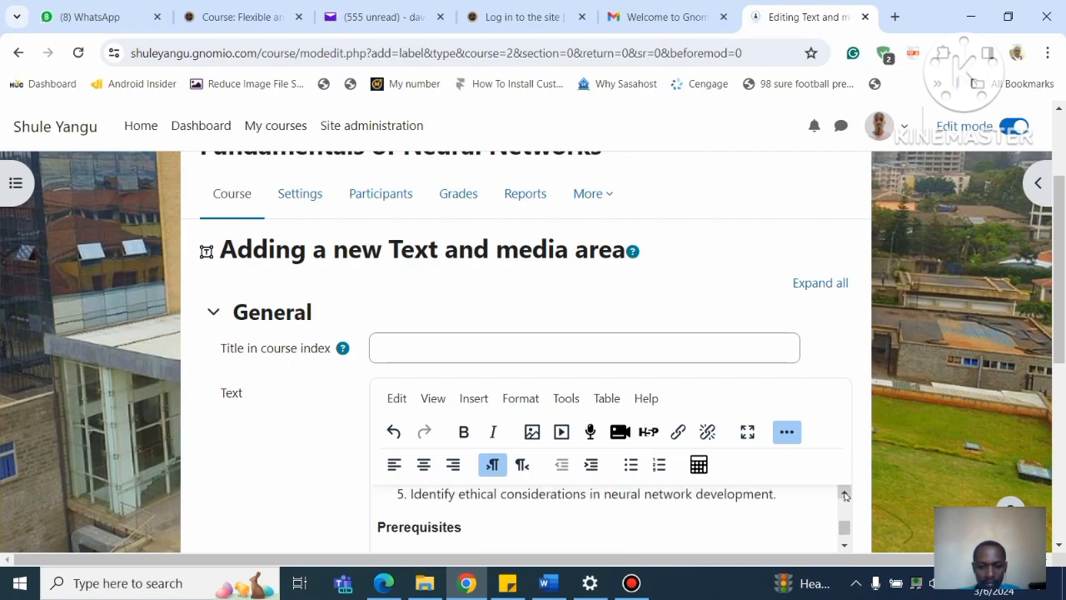
left_click(845, 545)
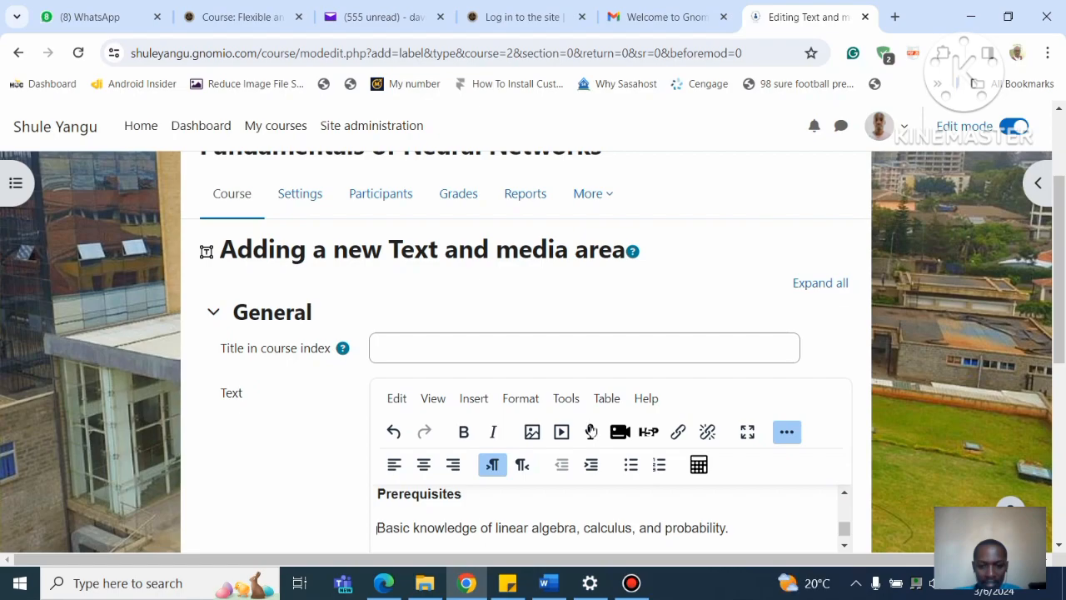
left_click(635, 469)
key("BackSpace")
key("BackSpace")
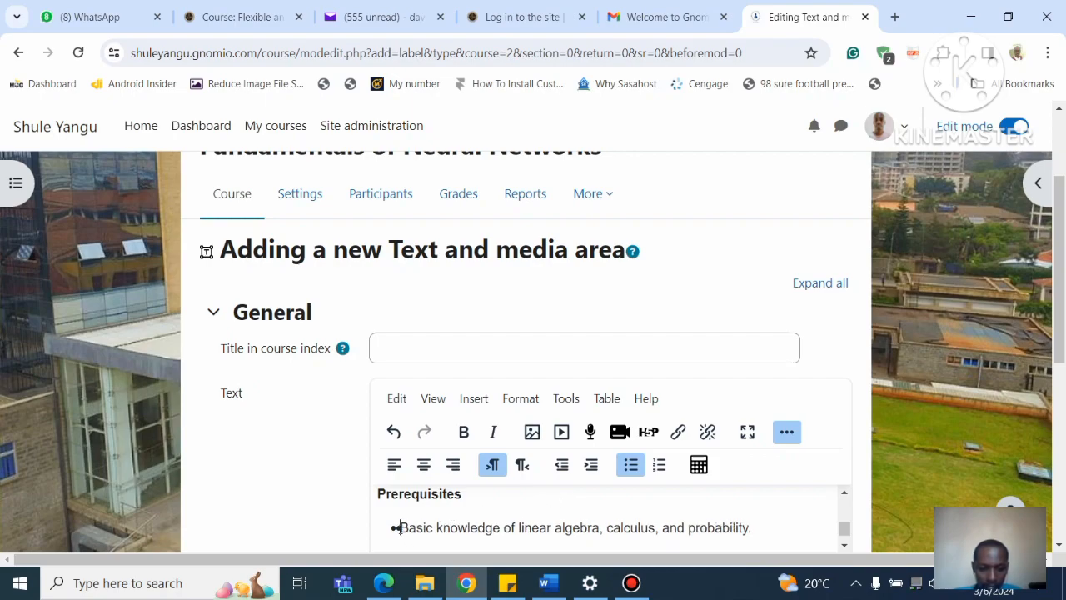
key("BackSpace")
key("BackSpace")
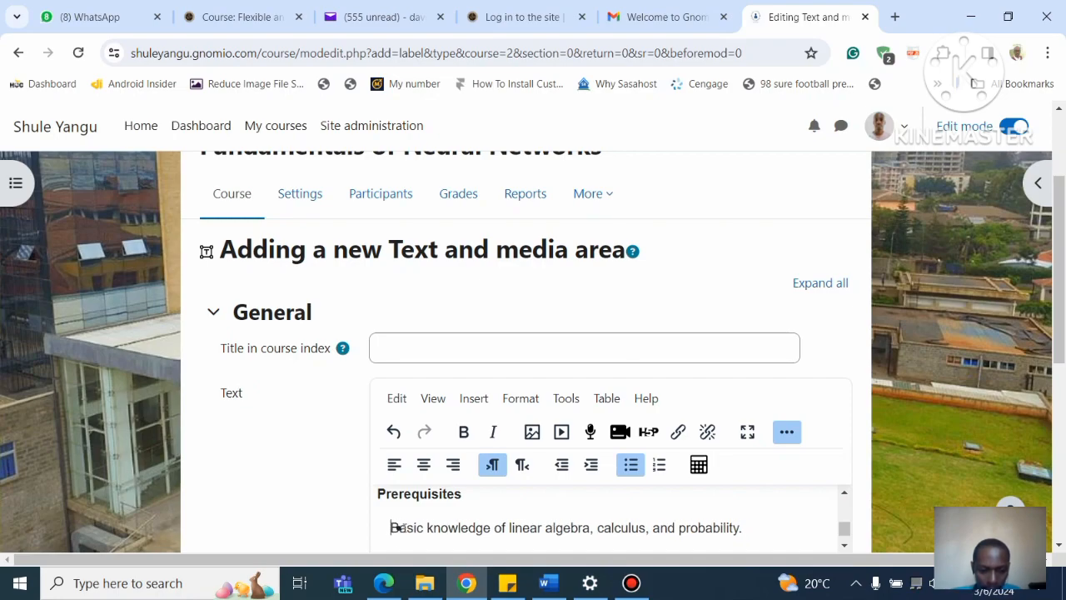
left_click(632, 467)
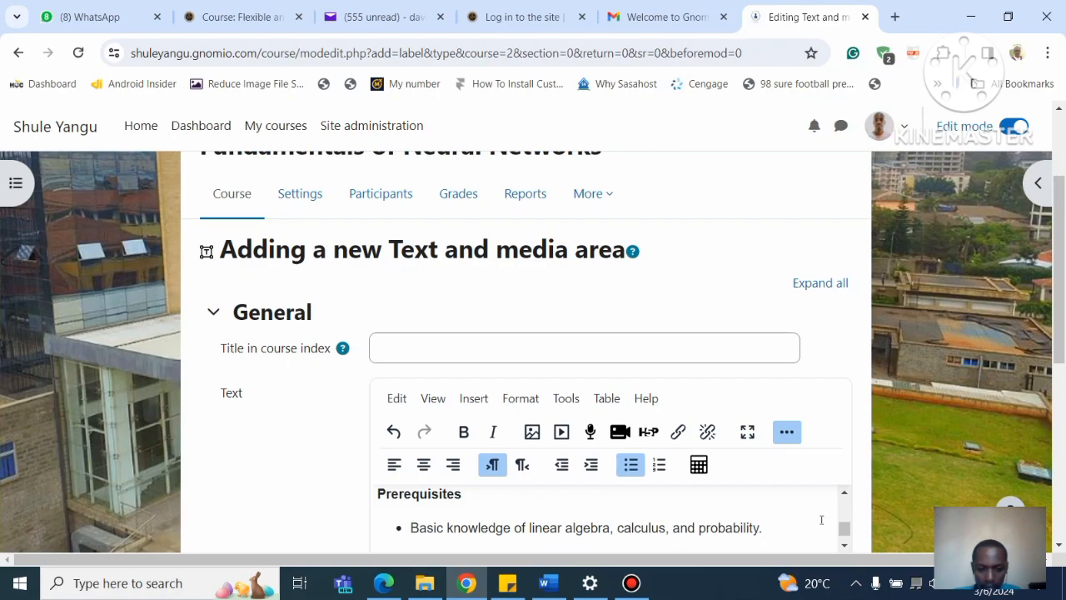
Step: Clear the leftover bullet and spacing before "Familiarity with programming languages (e.g., Python)" and make it the second bullet under Prerequisites
scroll(844, 541, "down", 2)
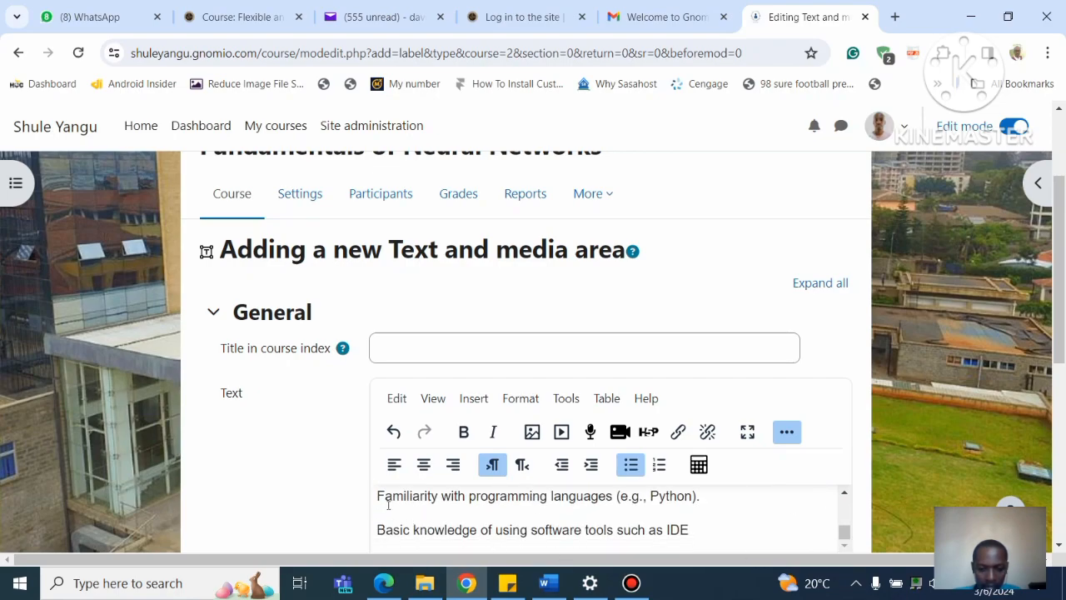
left_click(381, 502)
key("BackSpace")
key("BackSpace")
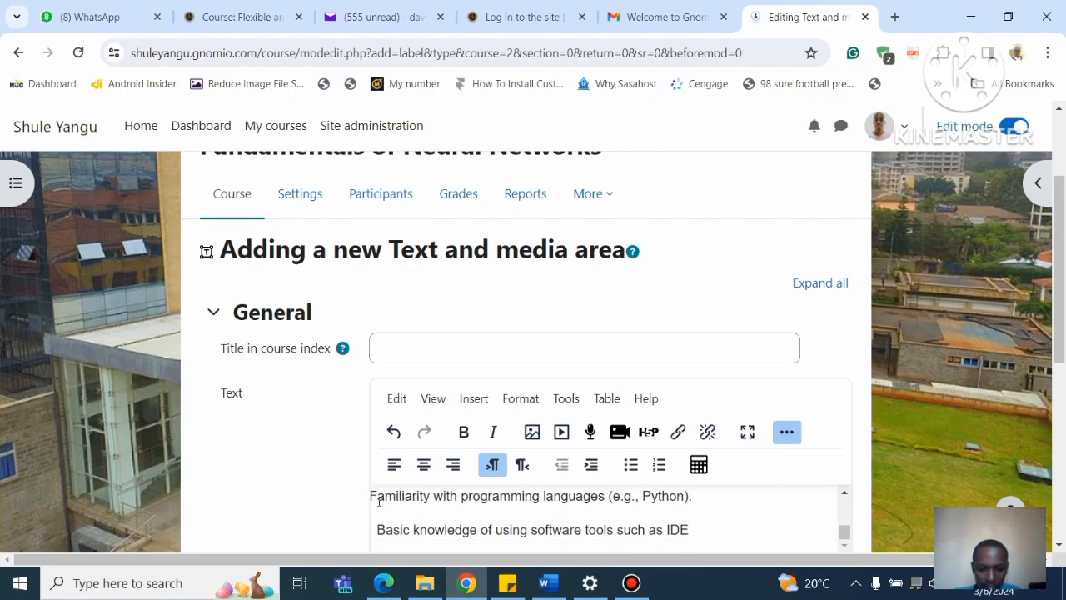
left_click(631, 467)
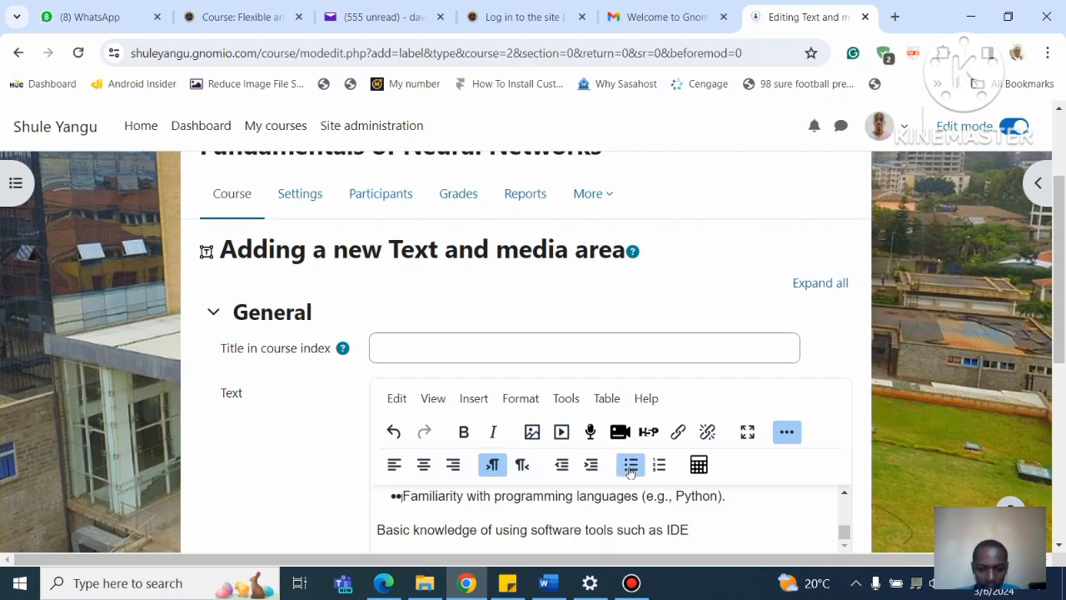
left_click(844, 494)
left_click(844, 494)
key("Down")
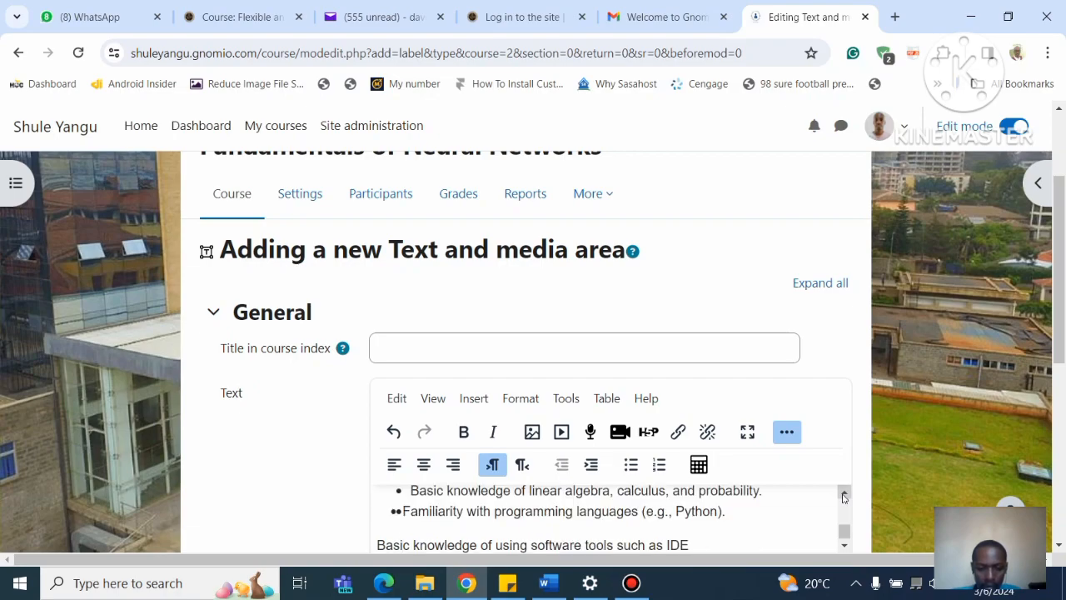
left_click(403, 512)
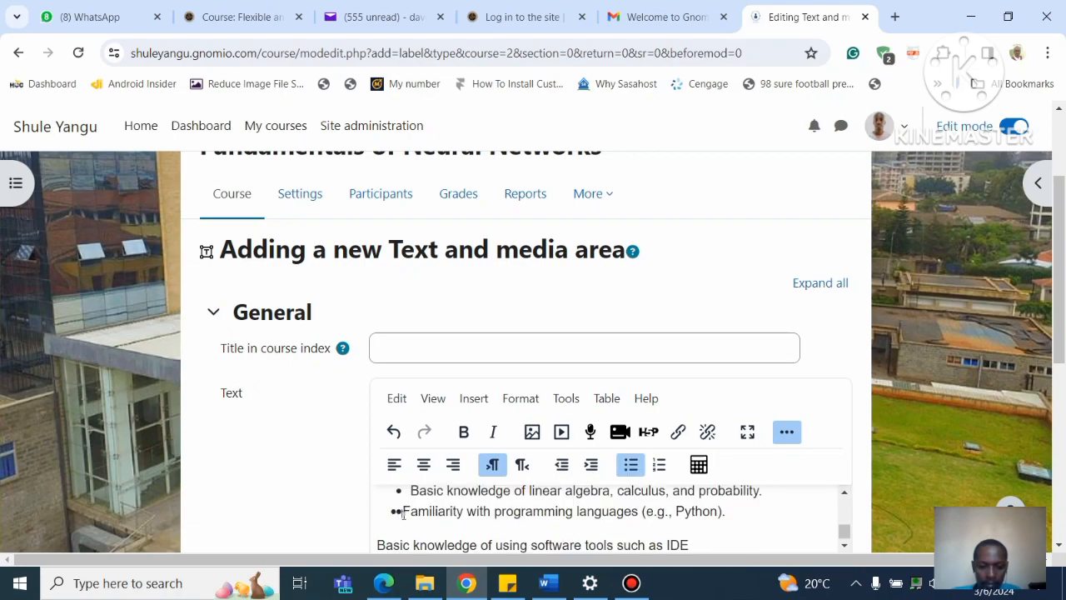
key("BackSpace")
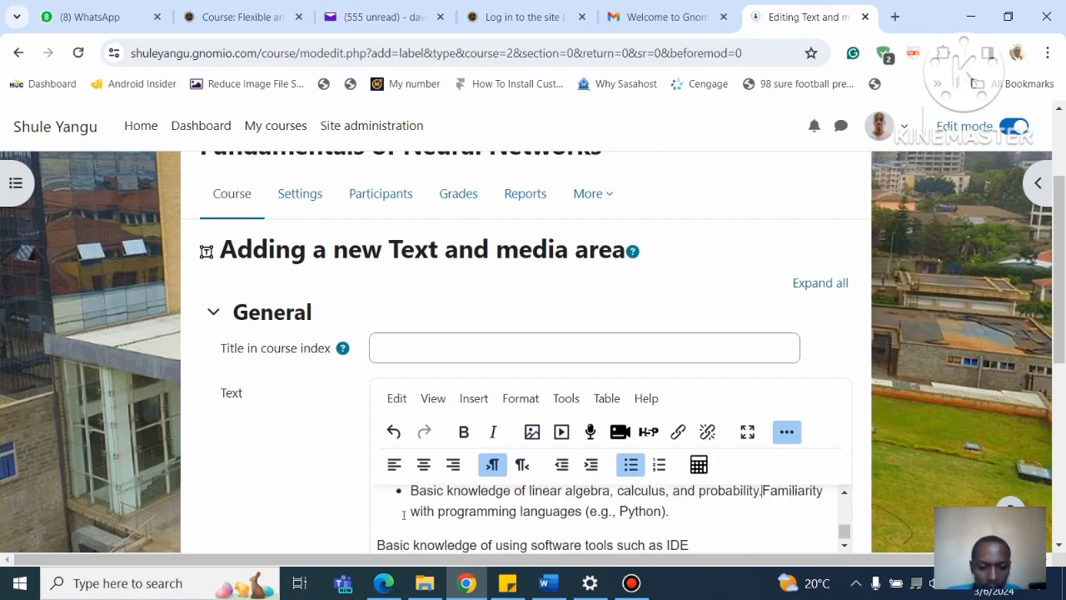
key("Return")
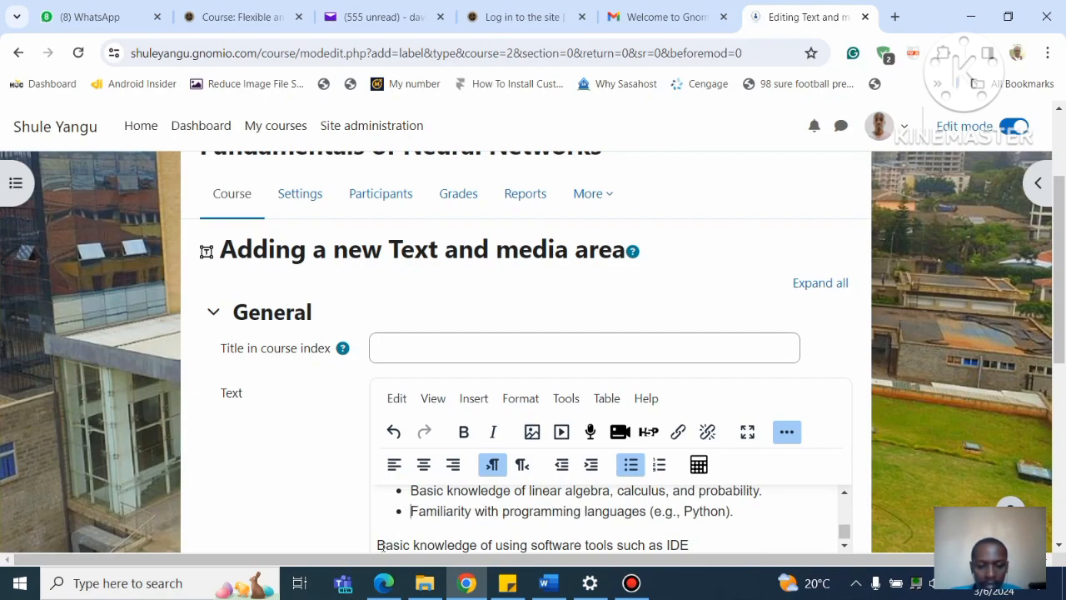
Step: Turn "Basic knowledge of using software tools such as IDE" into the third bullet under Prerequisites and select its text
left_click(378, 545)
key("BackSpace")
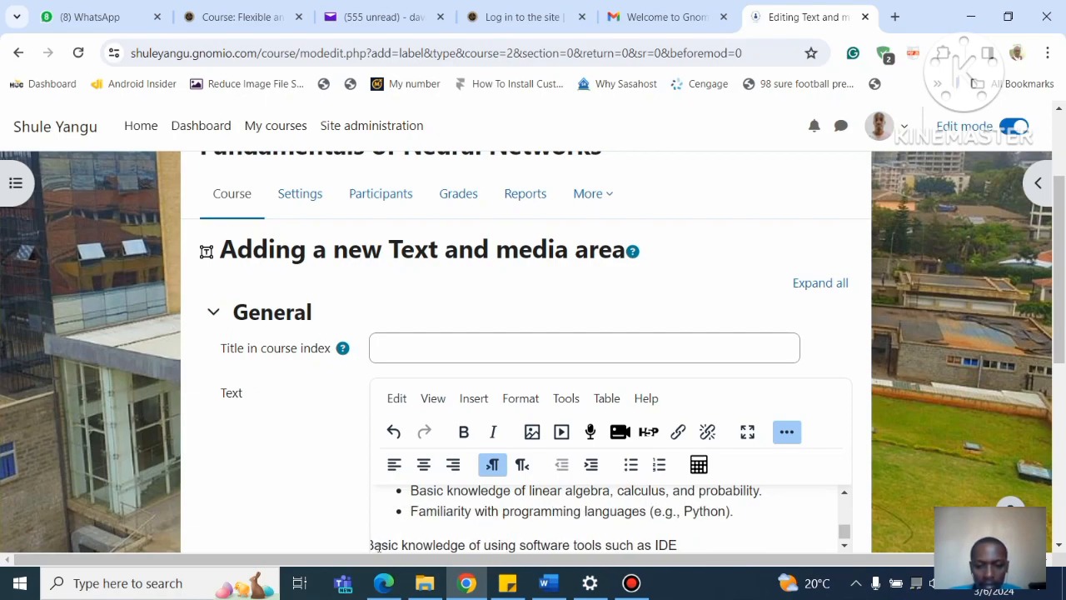
key("BackSpace")
key("Return")
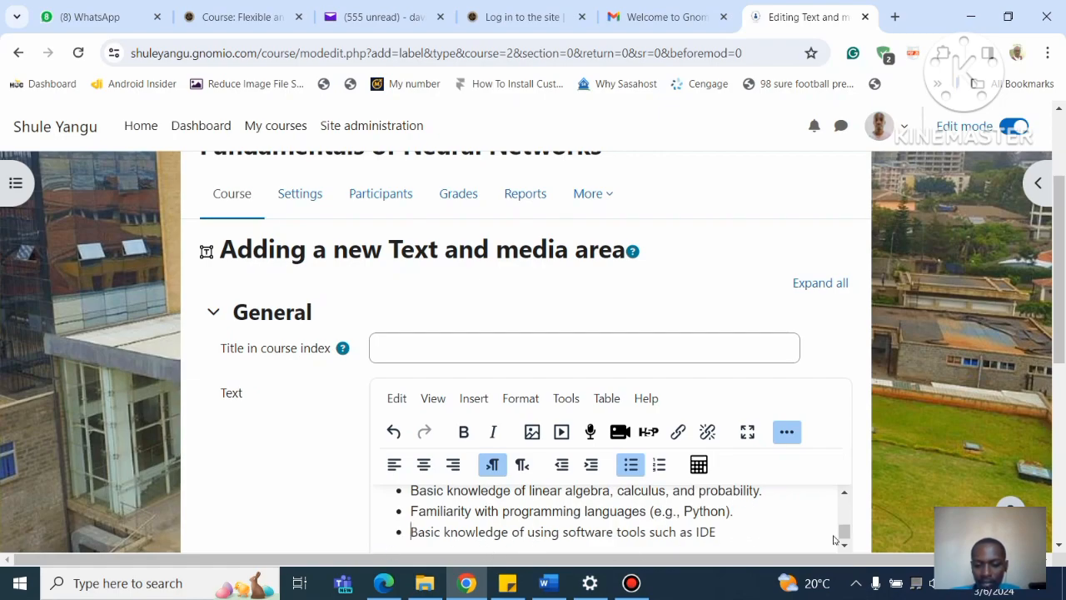
key("shift+End")
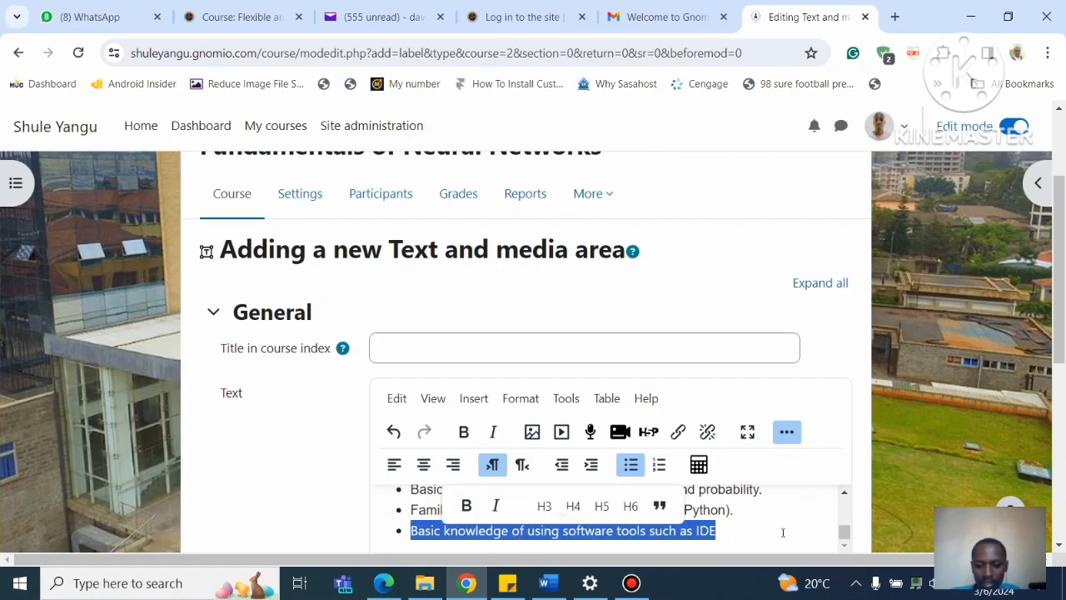
Step: Copy the Requirements heading, its intro sentence and three bullet points from the Word outline and paste them below the prerequisites in Moodle
key("End")
key("Return")
key("Return")
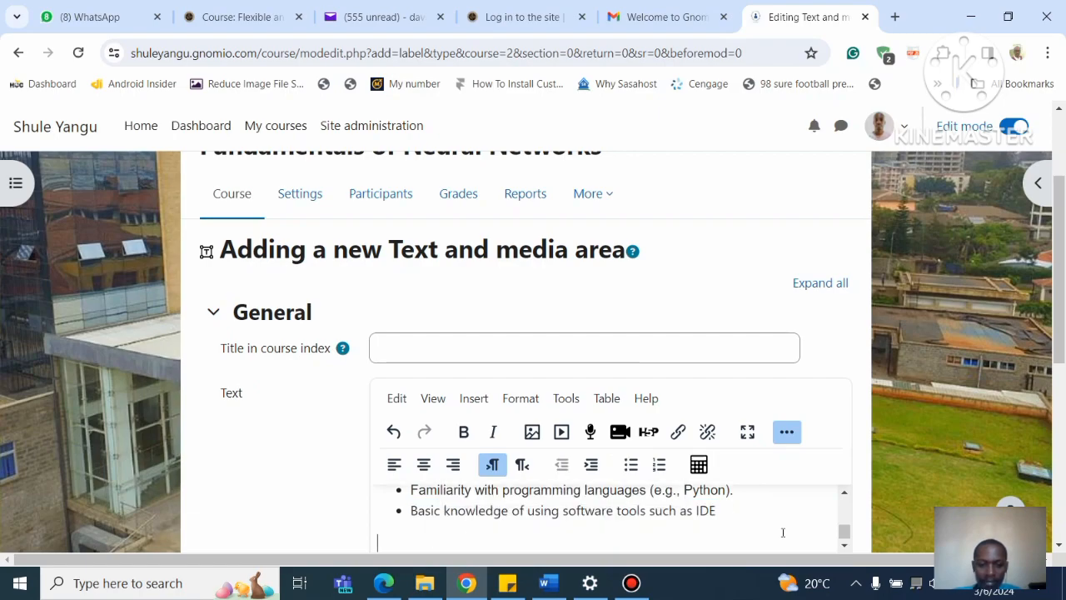
left_click(547, 585)
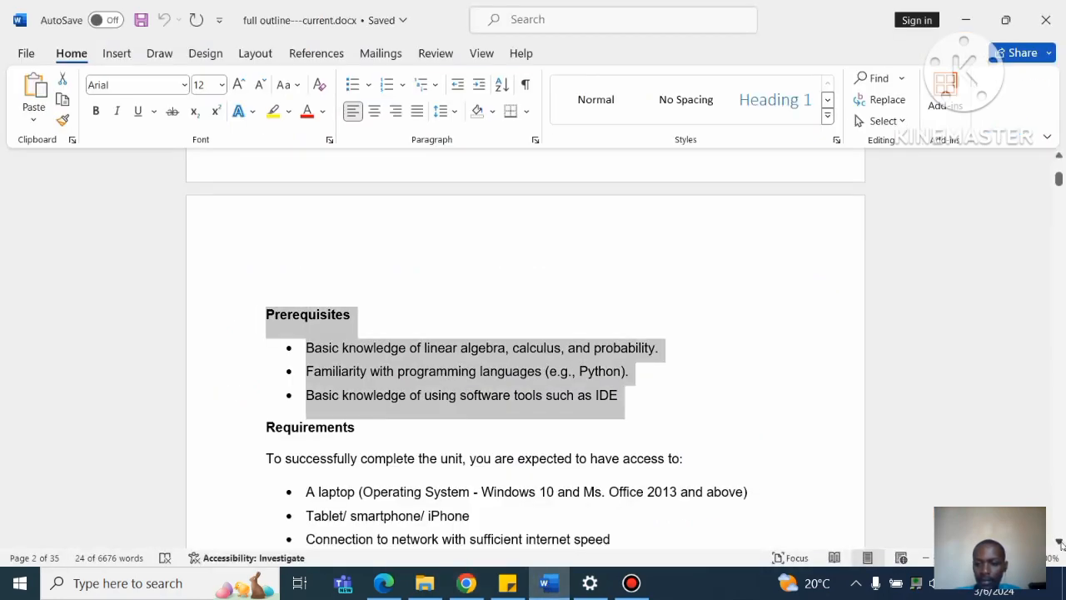
scroll(1059, 543, "down", 3)
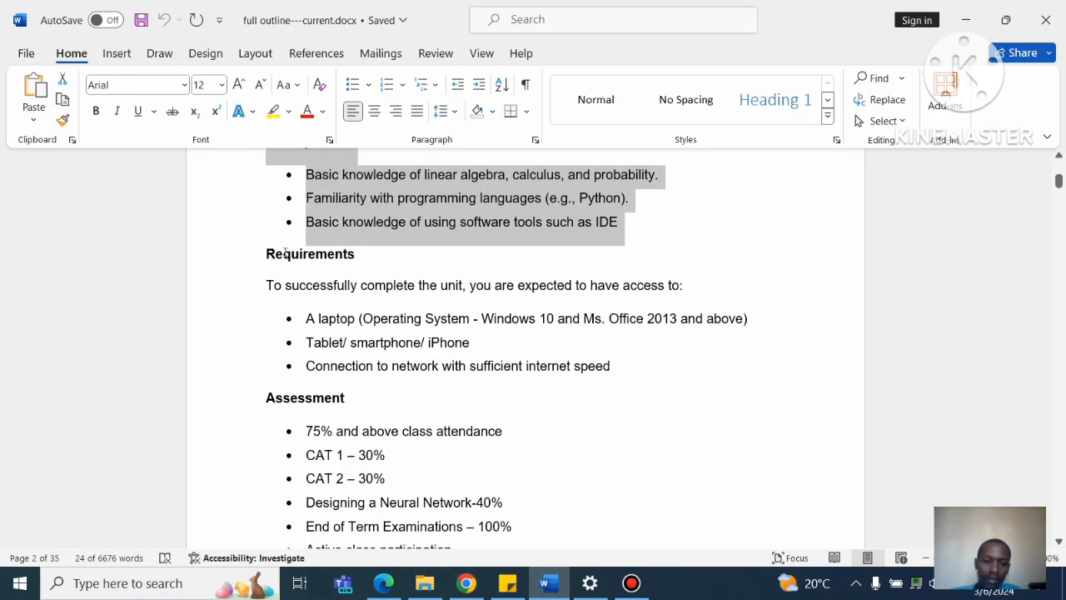
left_click_drag(265, 258, 612, 376)
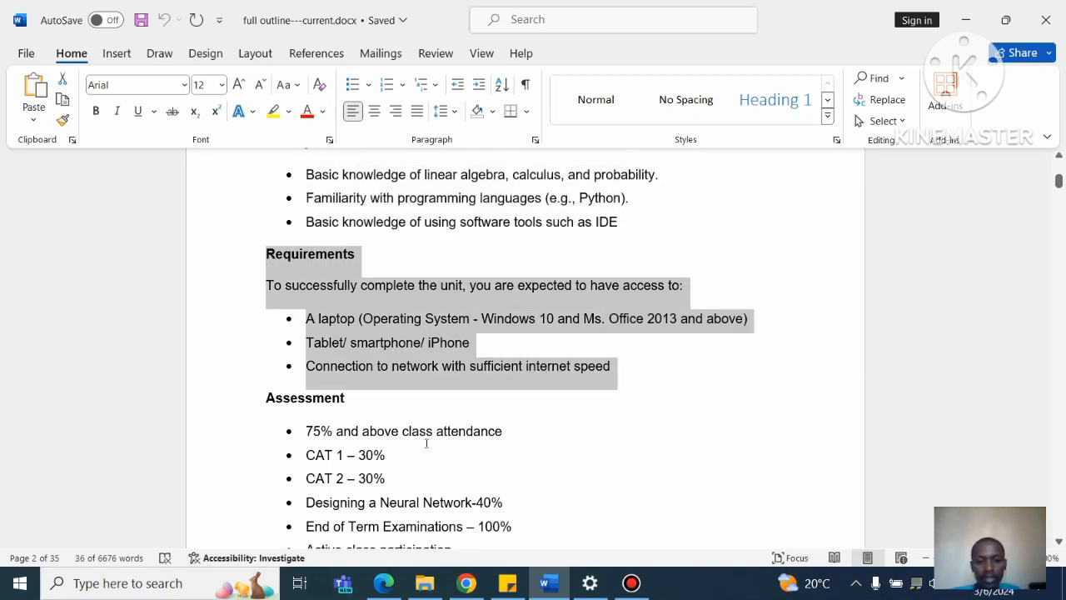
left_click(467, 583)
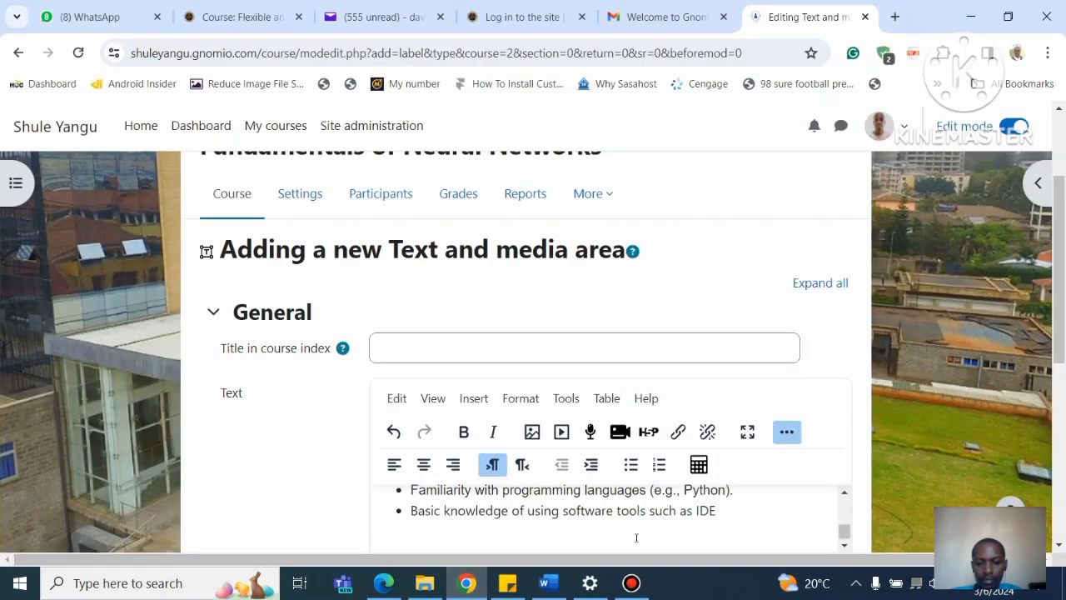
type("A laptop (Operating System - Windows 10 and Ms. Office 2013 and above) Tablet/ smartphone/ iPhone")
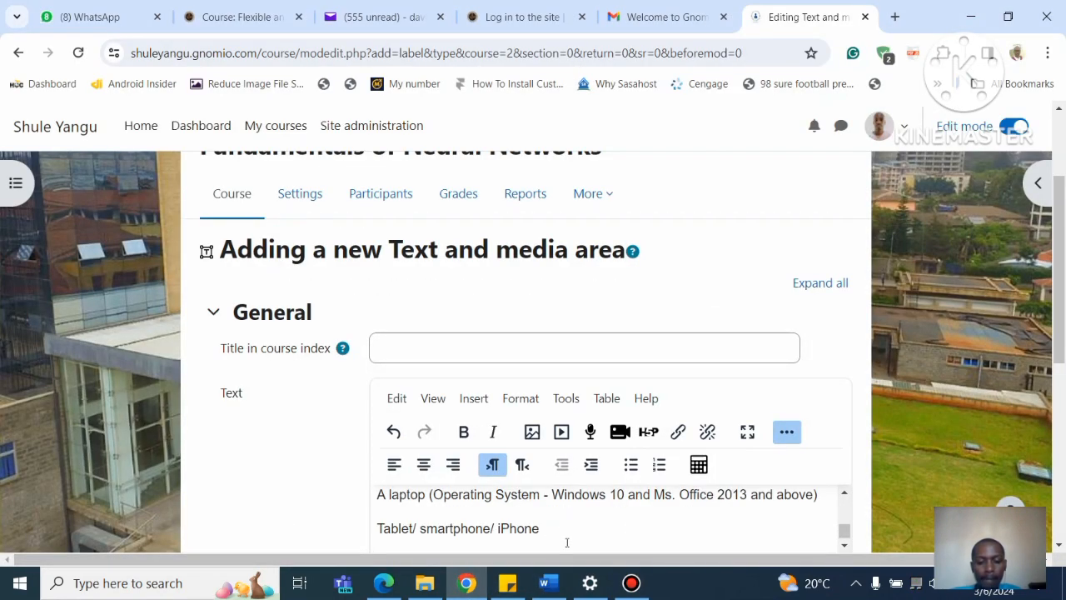
Step: Clear the leftover bullet and spacing before the "A laptop (Operating System - Windows 10 and Ms. Office 2013 and above)" requirement and make it a bulleted item
left_click_drag(840, 537, 844, 537)
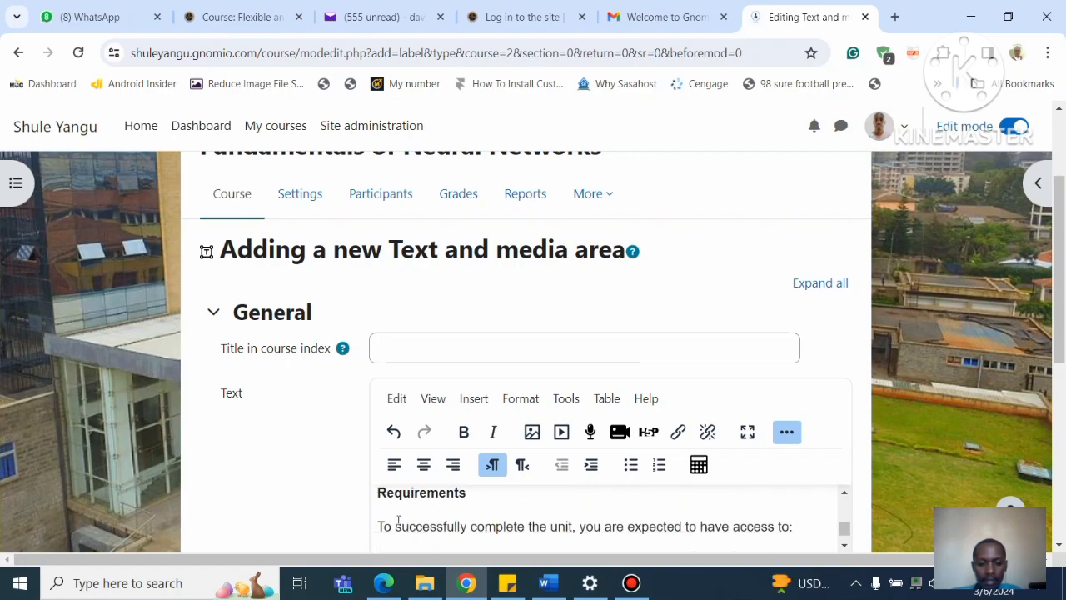
left_click(844, 546)
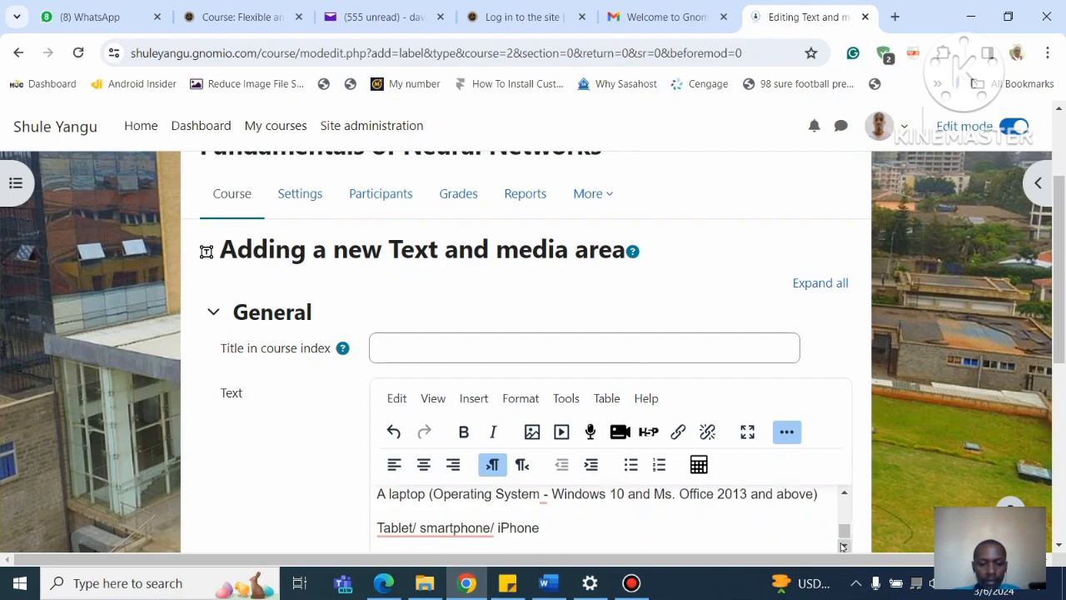
left_click(845, 496)
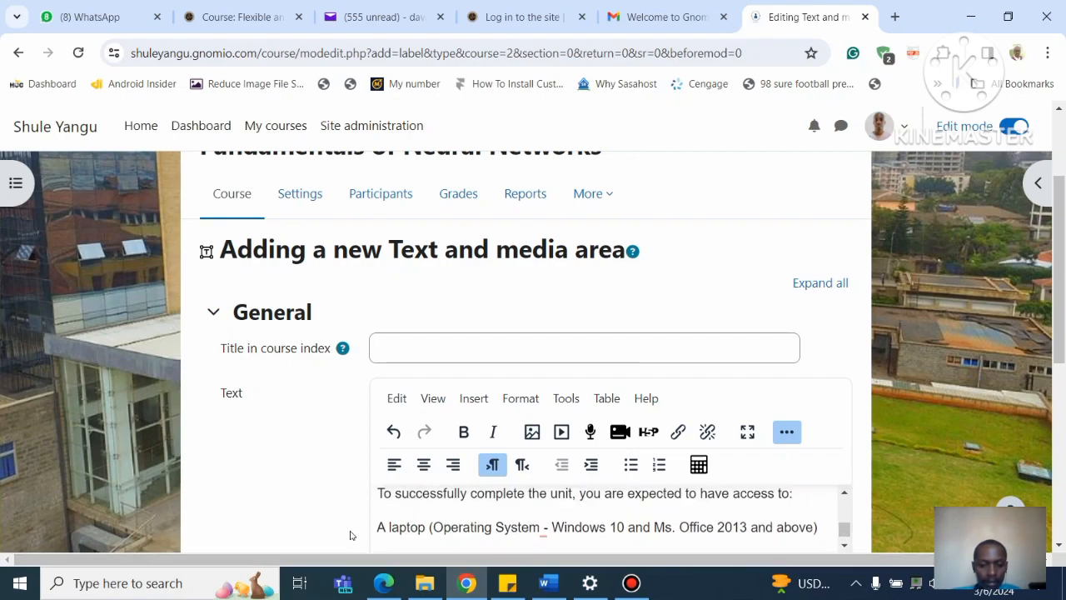
scroll(379, 527, "right", 2)
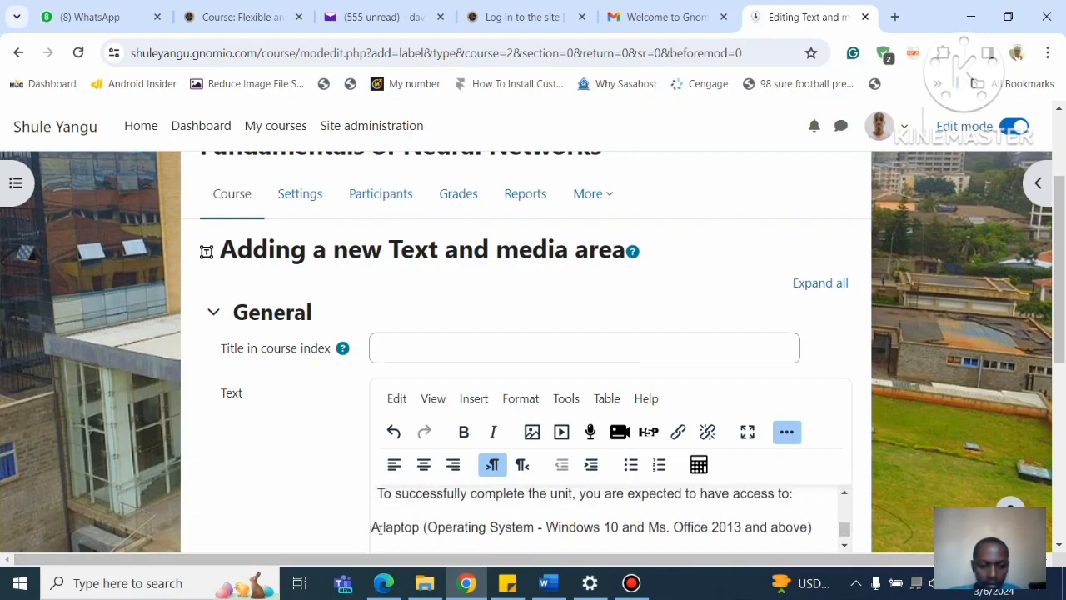
scroll(379, 527, "right", 1)
scroll(379, 528, "left", 2)
scroll(379, 528, "down", 1)
scroll(379, 527, "up", 1)
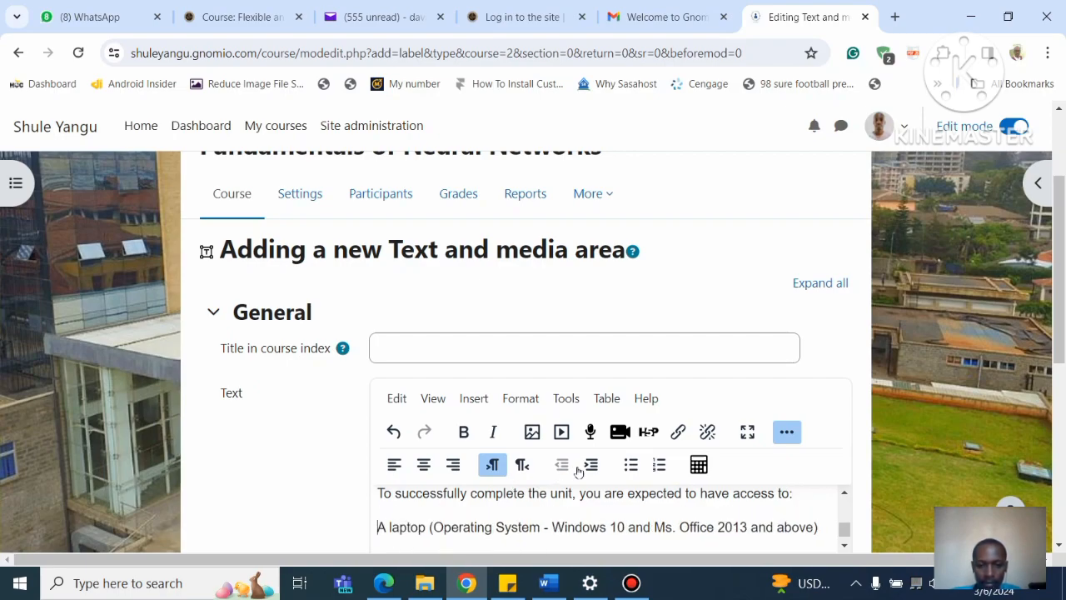
left_click(630, 464)
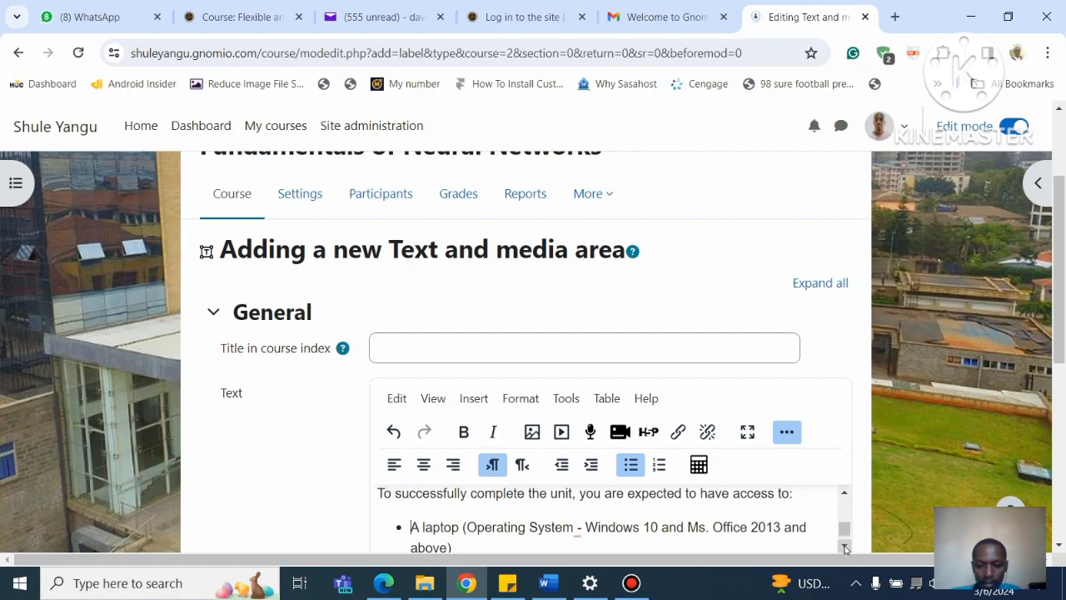
Step: Remove the leftover bullet and spacing before "Tablet/ smartphone/ iPhone" and make it the second bullet under Requirements
scroll(843, 547, "down", 2)
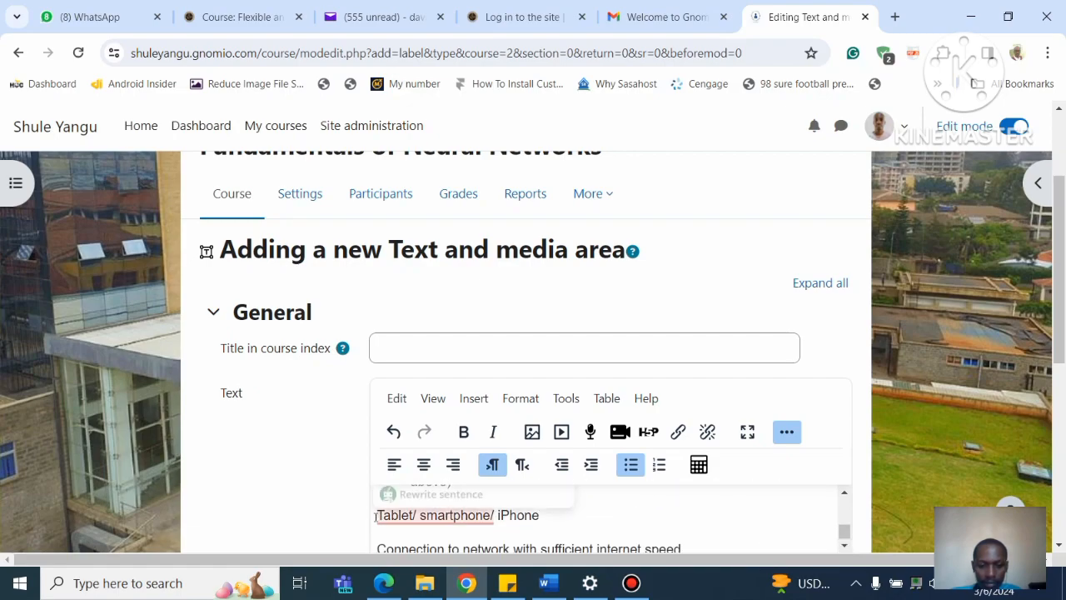
left_click(374, 517)
key("BackSpace")
key("BackSpace")
key("BackSpace")
key("BackSpace")
key("BackSpace")
key("BackSpace")
key("BackSpace")
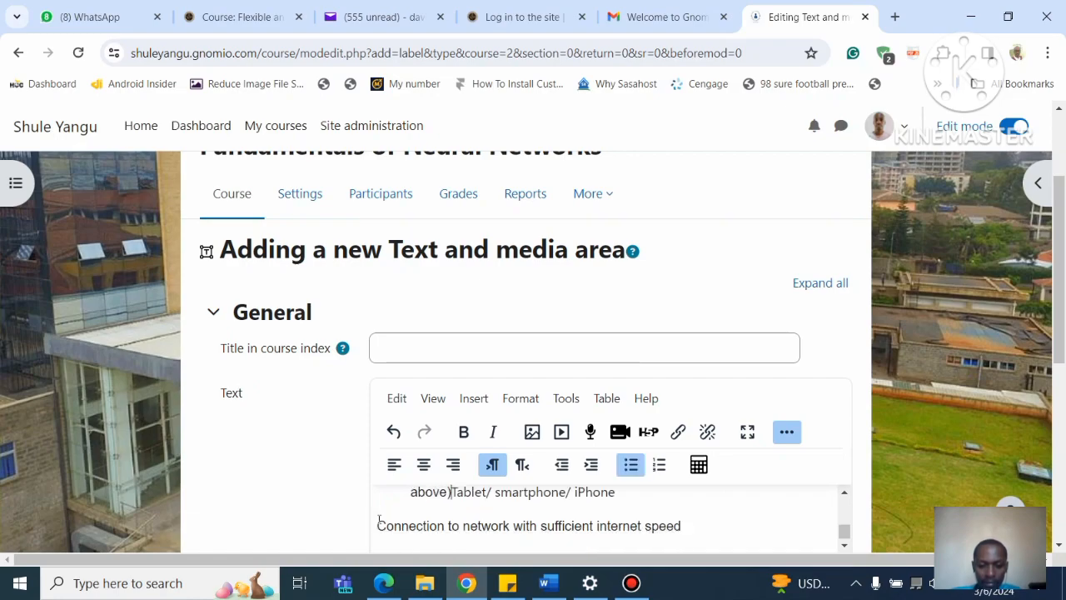
key("Return")
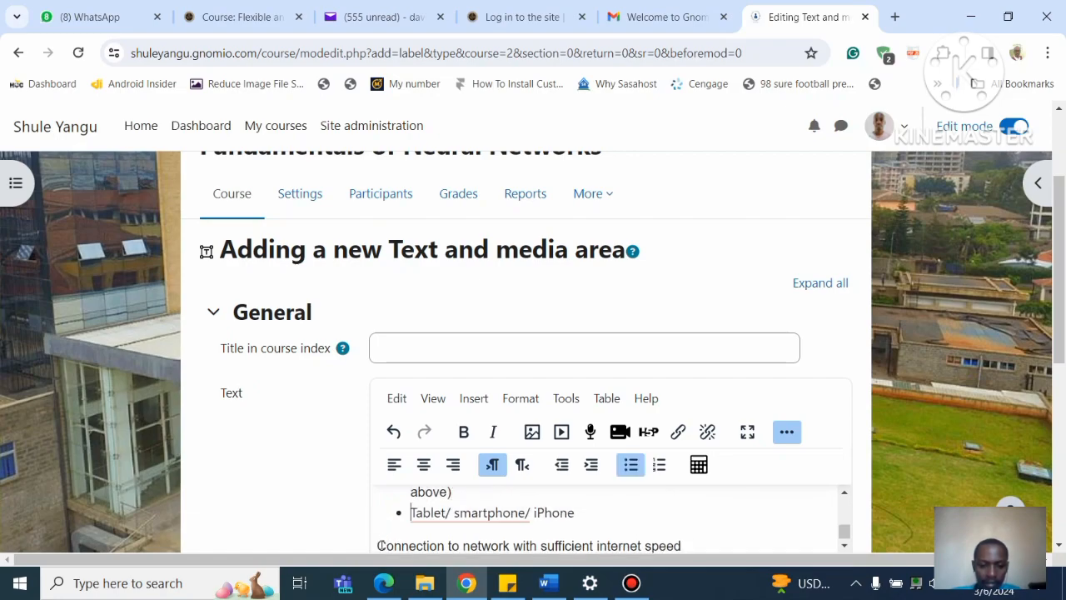
Step: Turn "Connection to network with sufficient internet speed" into the third bullet under Requirements, without its leftover bullet and spacing
left_click(381, 546)
key("BackSpace")
key("BackSpace")
key("BackSpace")
key("BackSpace")
key("BackSpace")
key("BackSpace")
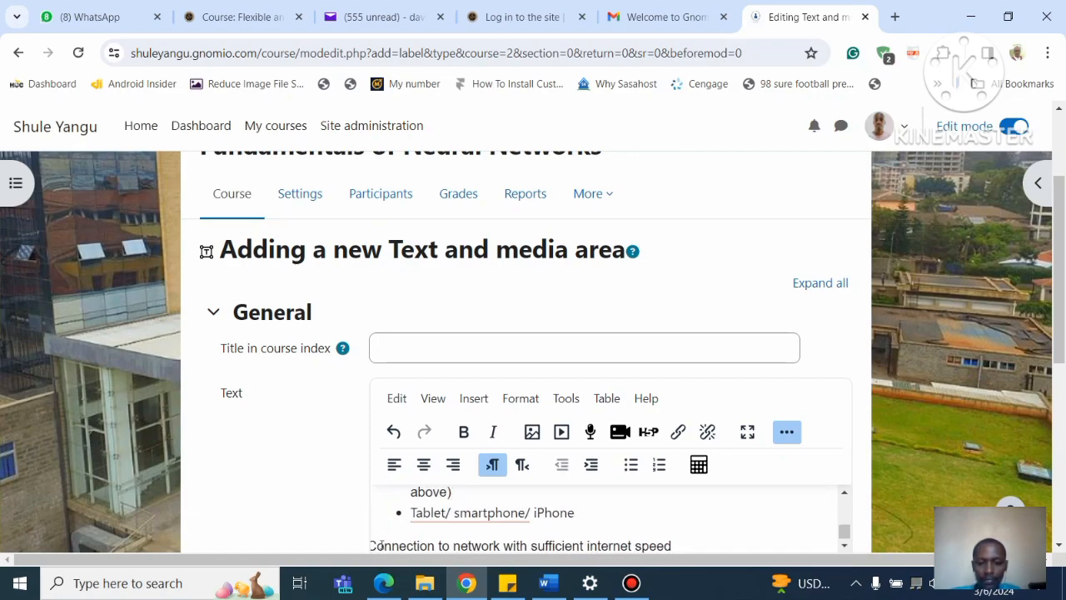
key("Return")
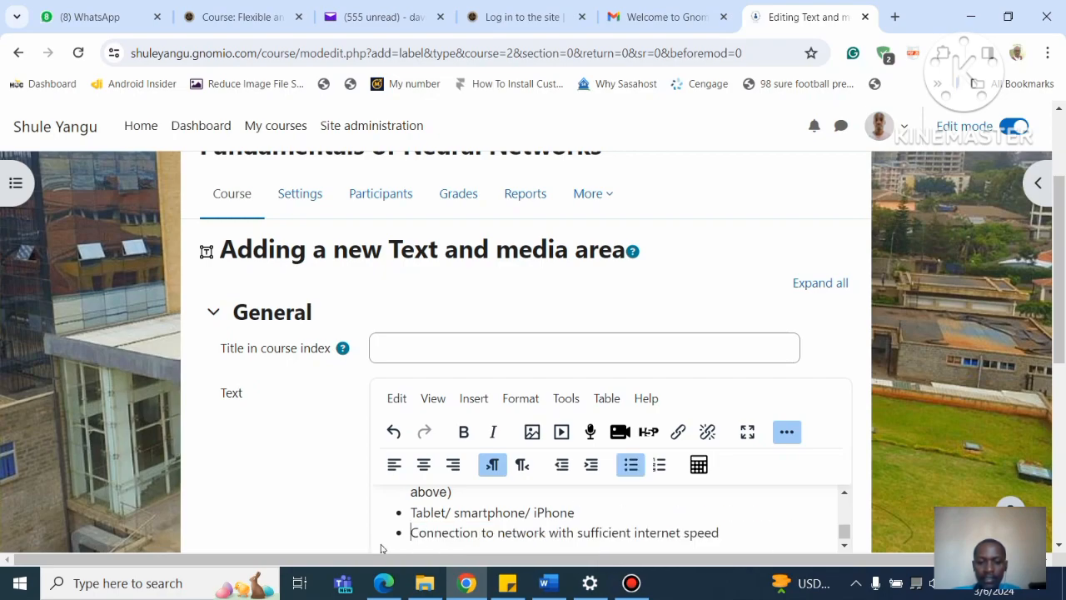
Step: Copy the Assessment heading and its six bullet points from the Word outline and paste them on a new line below the requirements in Moodle
left_click(757, 535)
key("Return")
key("Return")
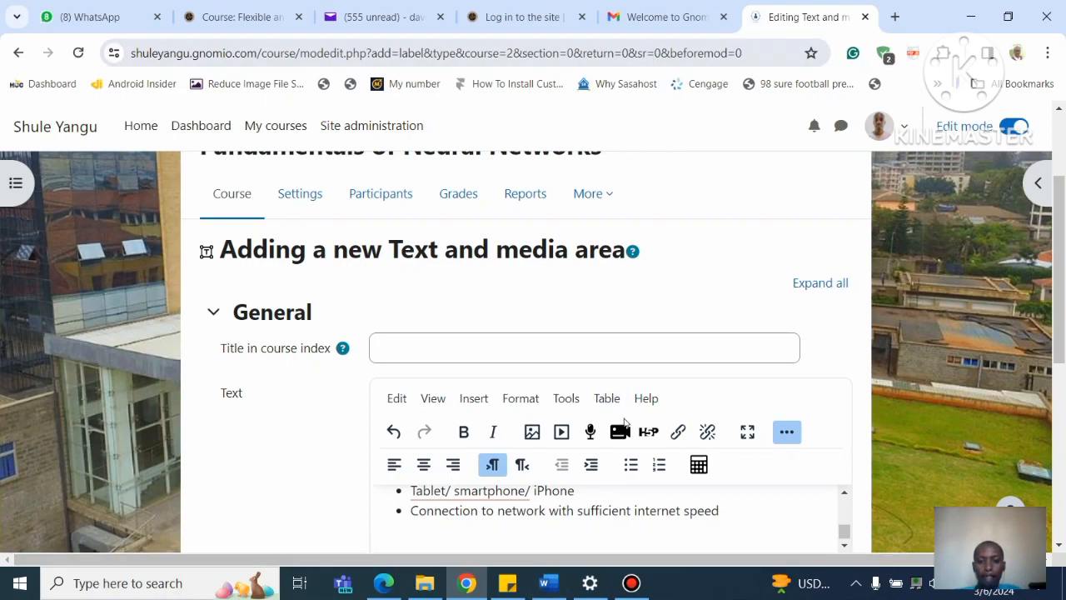
left_click(545, 583)
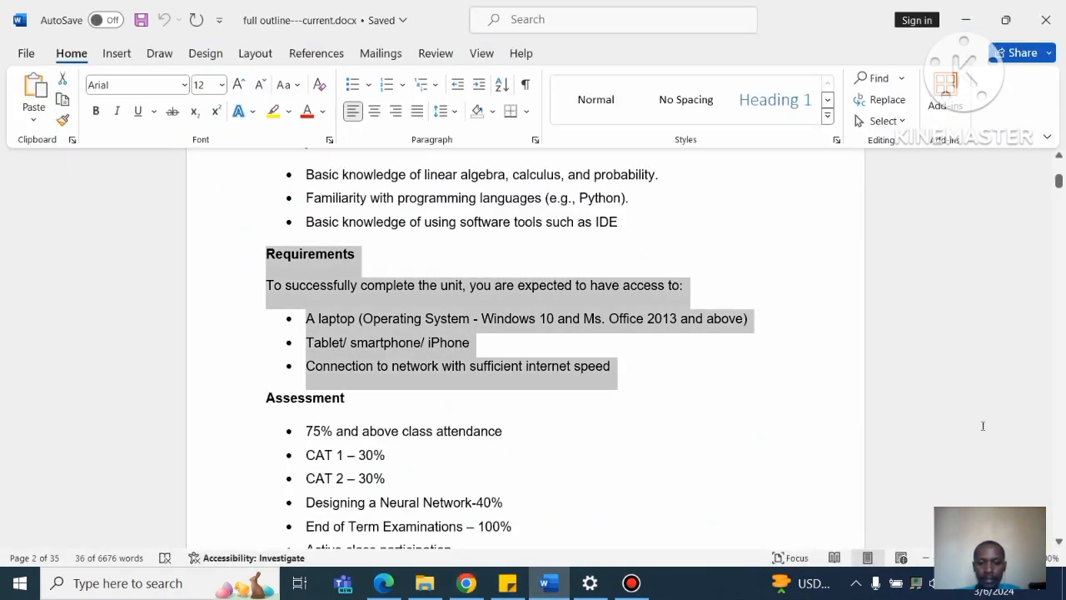
scroll(1058, 544, "down", 3)
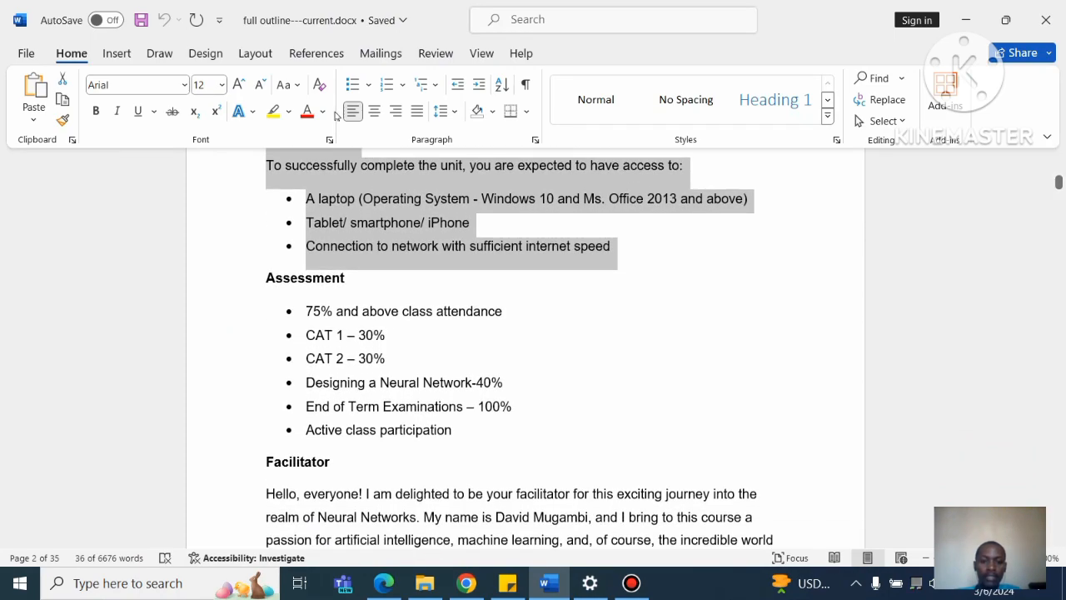
triple_click(262, 278)
left_click_drag(364, 295, 476, 428)
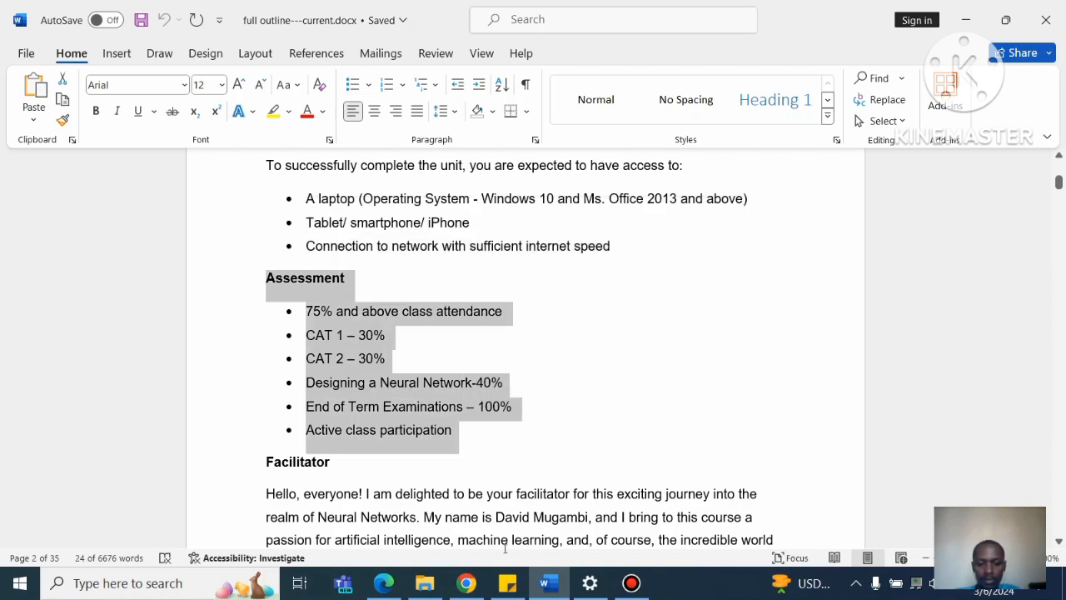
left_click(467, 583)
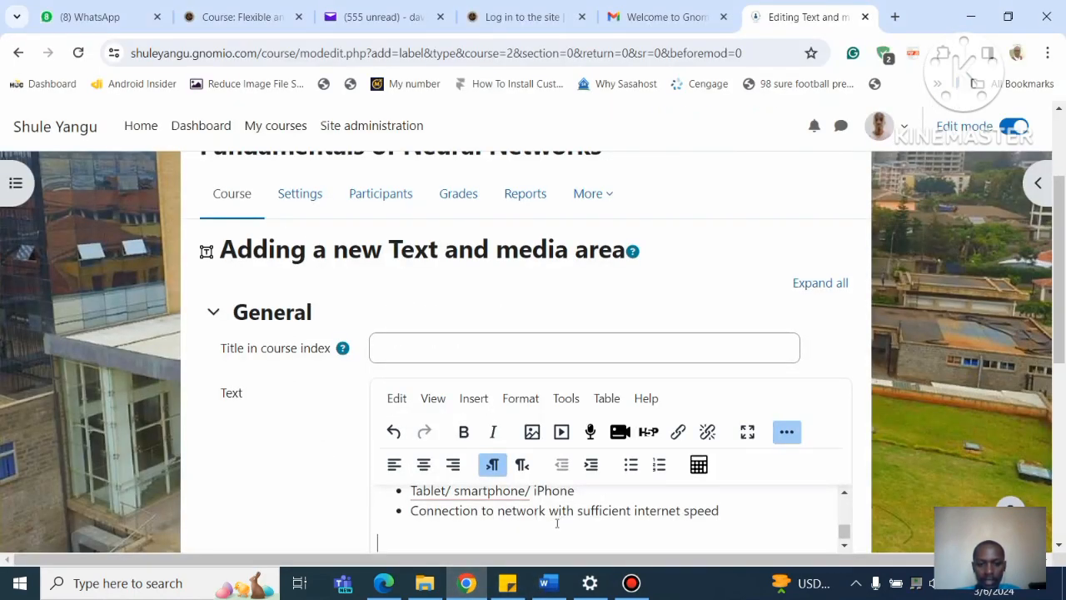
type("Designing a Neural Network-40%  End of Term Examinations – 100%")
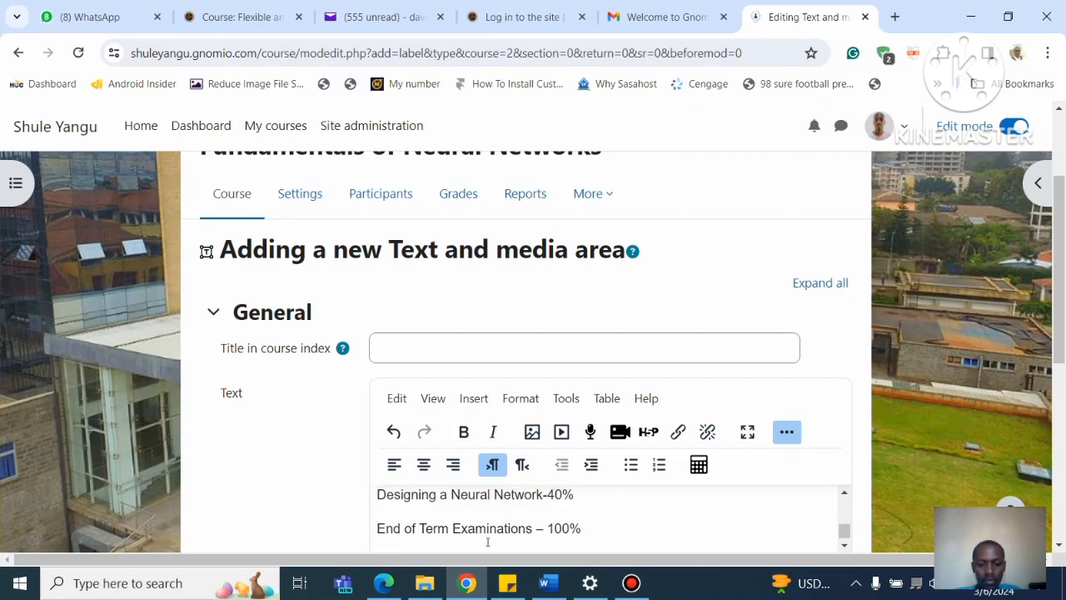
Step: Clear the leftover bullet and spacing before "75% and above class attendance" and format it as the first bullet under Assessment
left_click(843, 493)
left_click(844, 493)
left_click(844, 493)
left_click(844, 493)
left_click(844, 493)
left_click(844, 493)
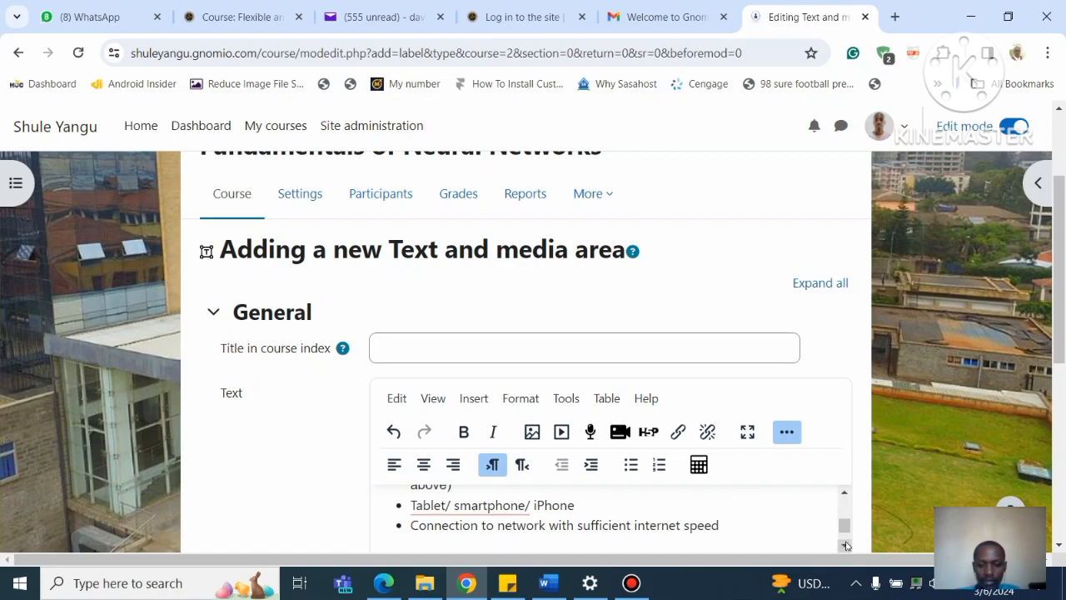
left_click(845, 545)
left_click(844, 545)
left_click(846, 545)
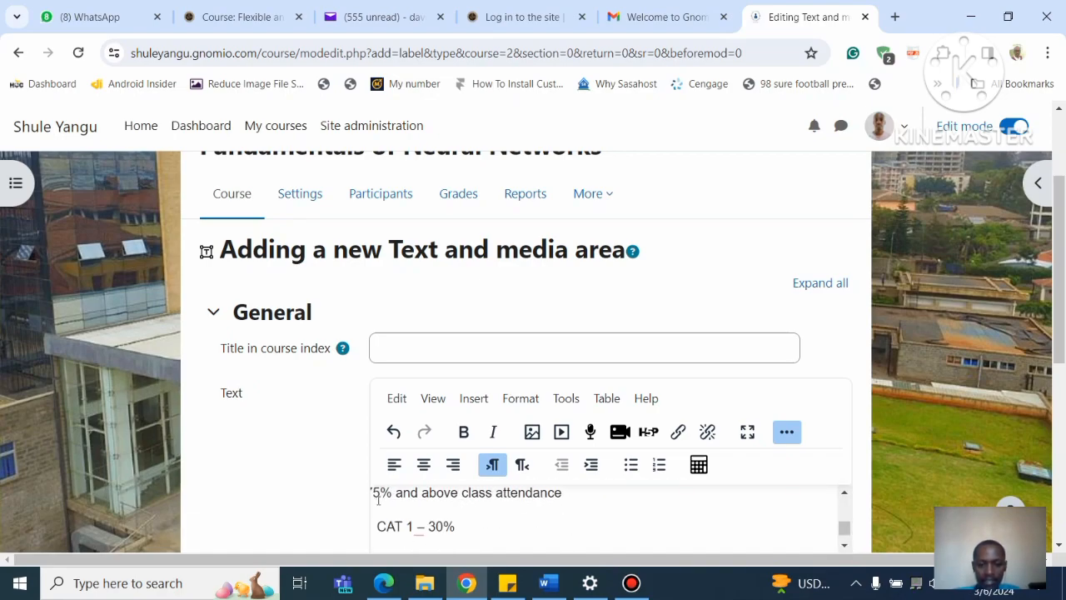
scroll(377, 500, "down", 6)
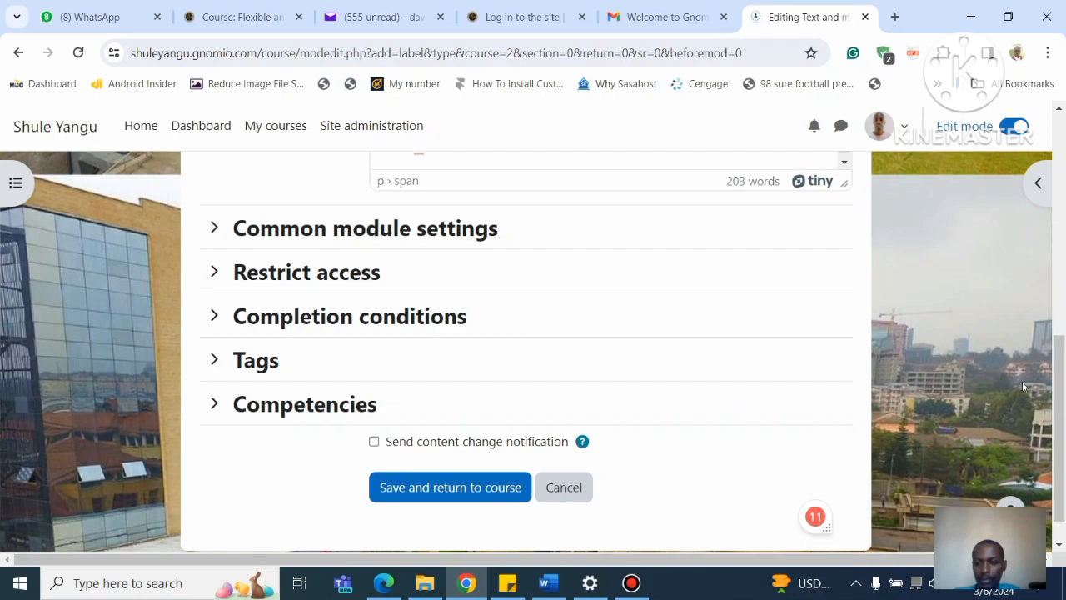
scroll(1018, 382, "up", 3)
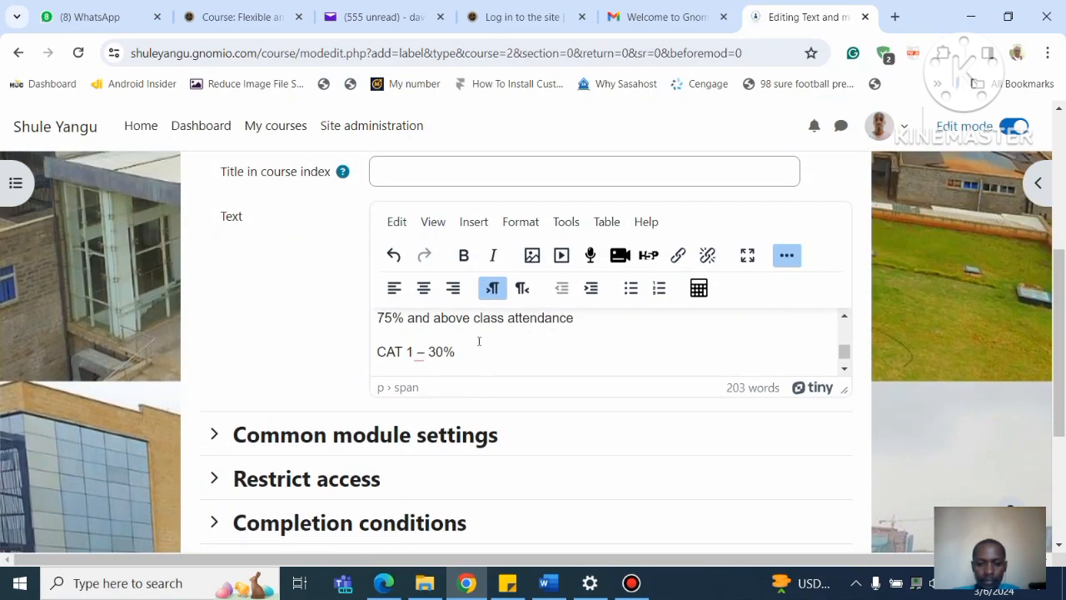
scroll(843, 333, "up", 2)
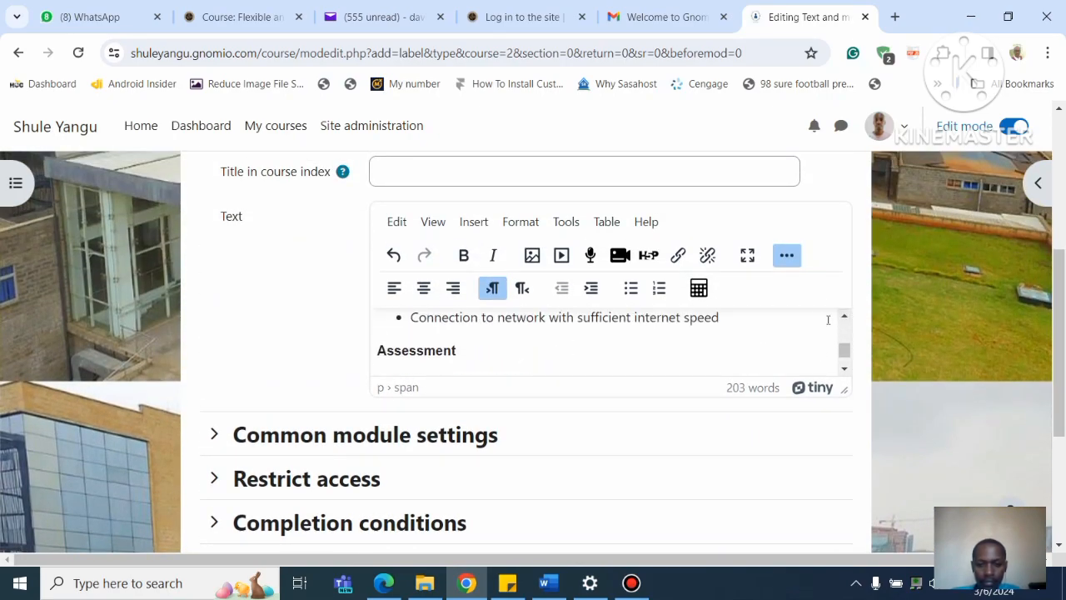
left_click(843, 368)
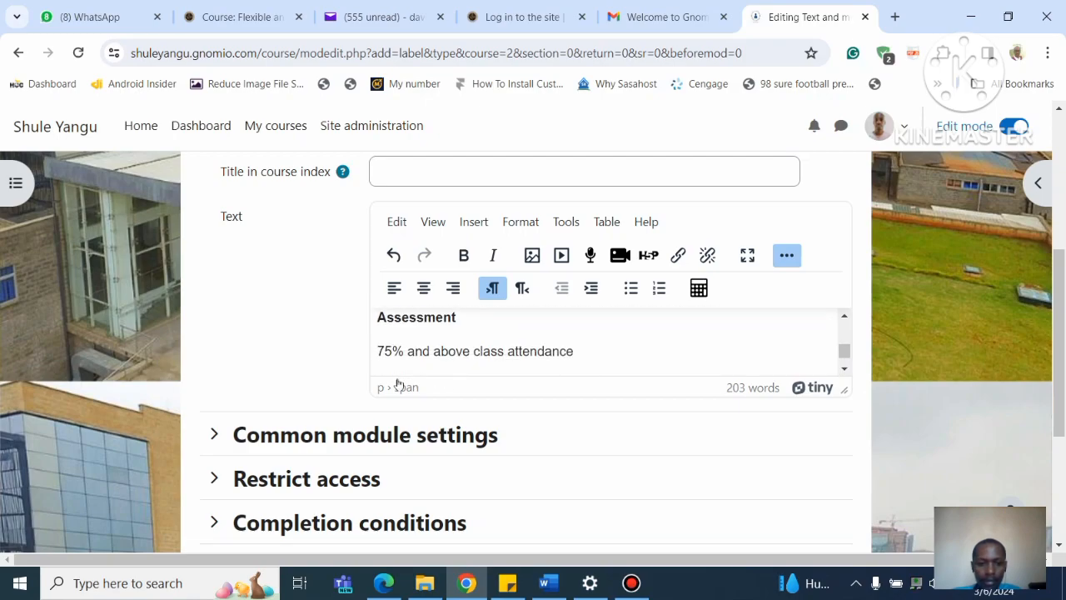
left_click(628, 293)
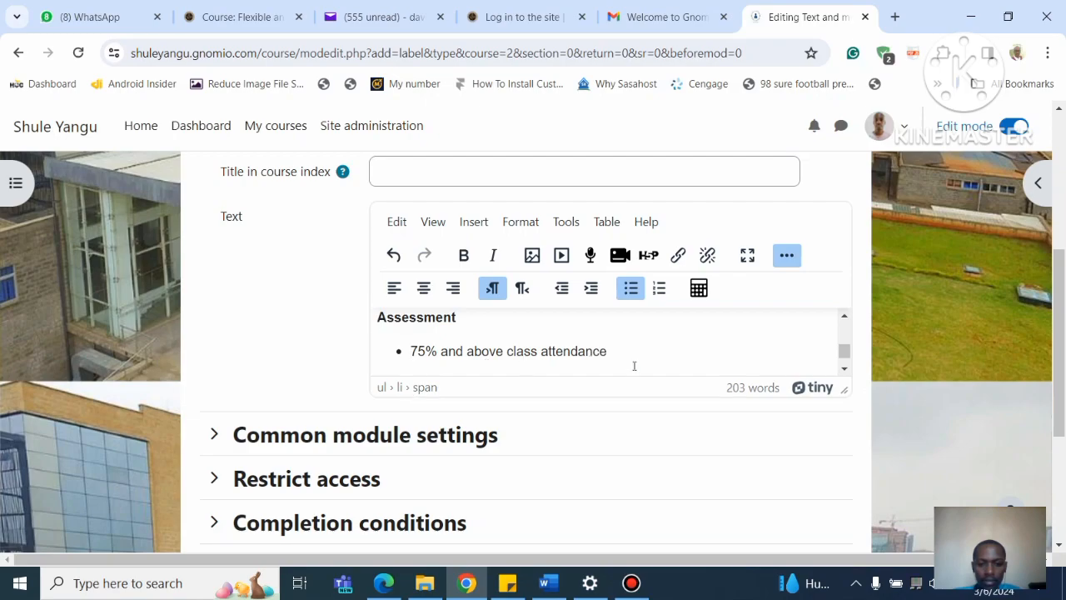
Step: Remove the leftover bullet and spacing before "CAT 1 – 30%" and make it the second bullet under Assessment
left_click(844, 368)
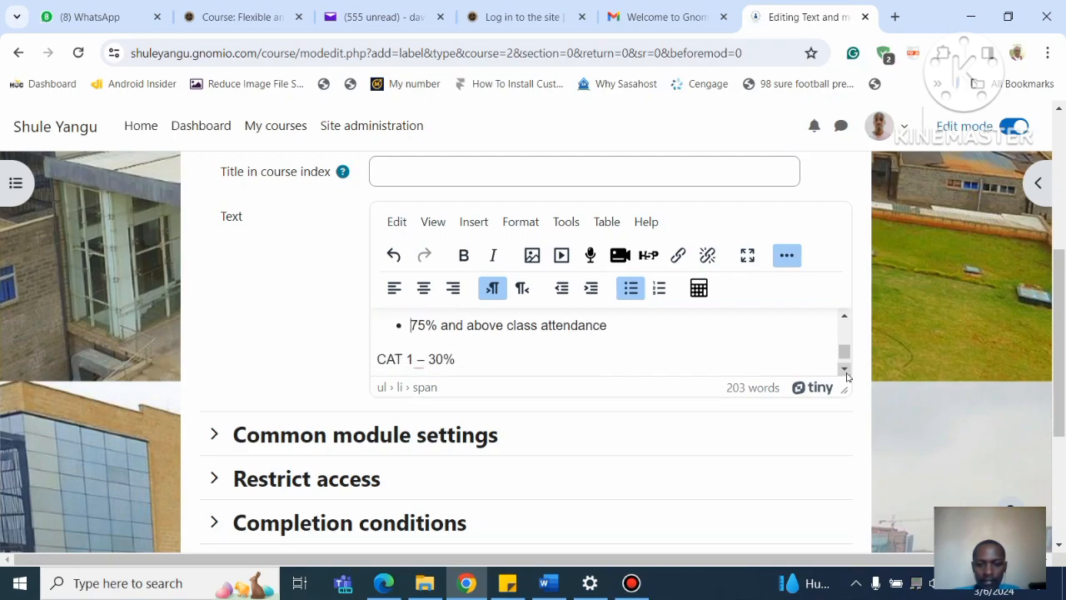
left_click(379, 357)
key("BackSpace")
key("BackSpace")
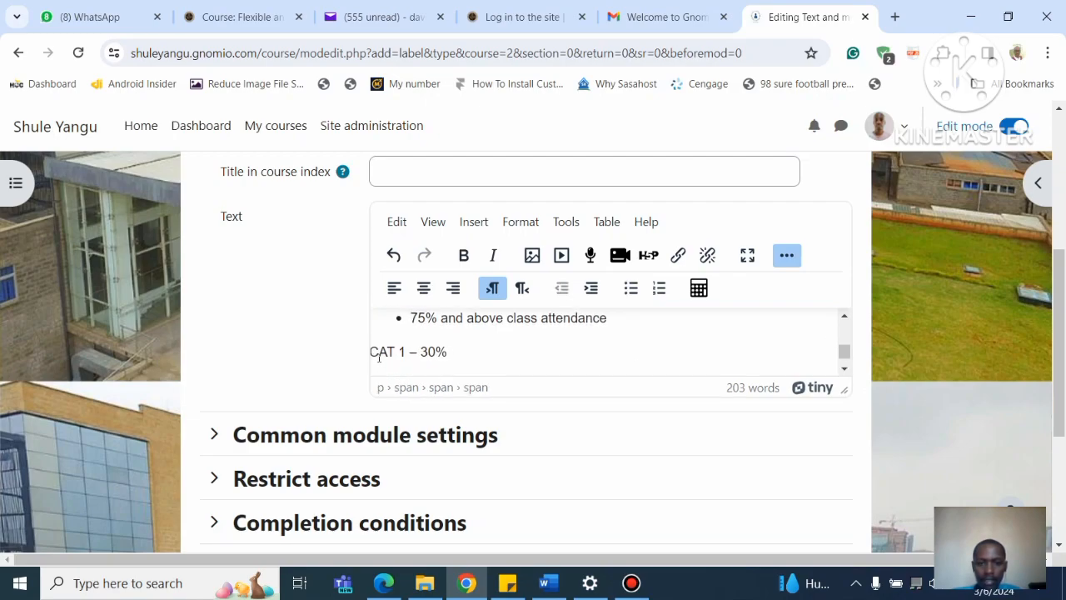
key("BackSpace")
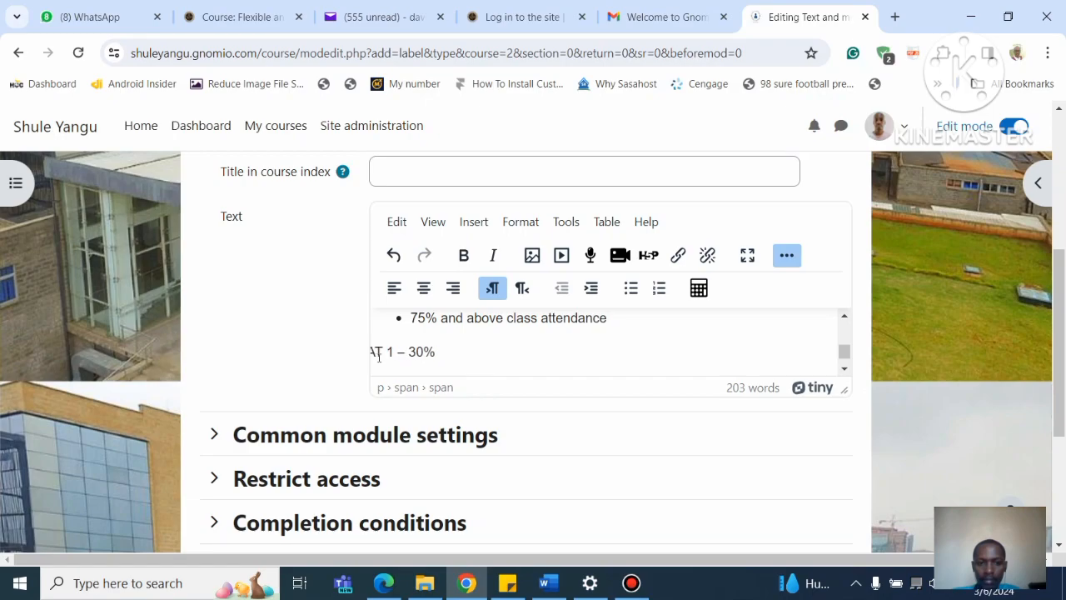
key("BackSpace")
key("Return")
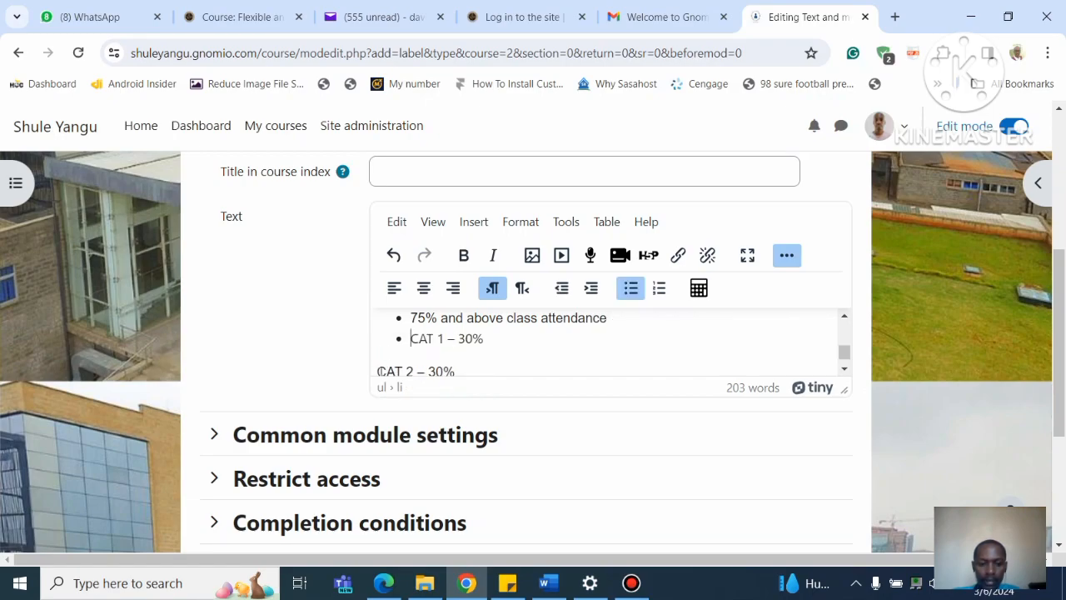
Step: Turn "CAT 2 – 30%" into the third bullet under Assessment, without its leftover bullet and spacing
left_click(379, 371)
key("BackSpace")
key("BackSpace")
key("BackSpace")
key("BackSpace")
key("BackSpace")
key("BackSpace")
key("Return")
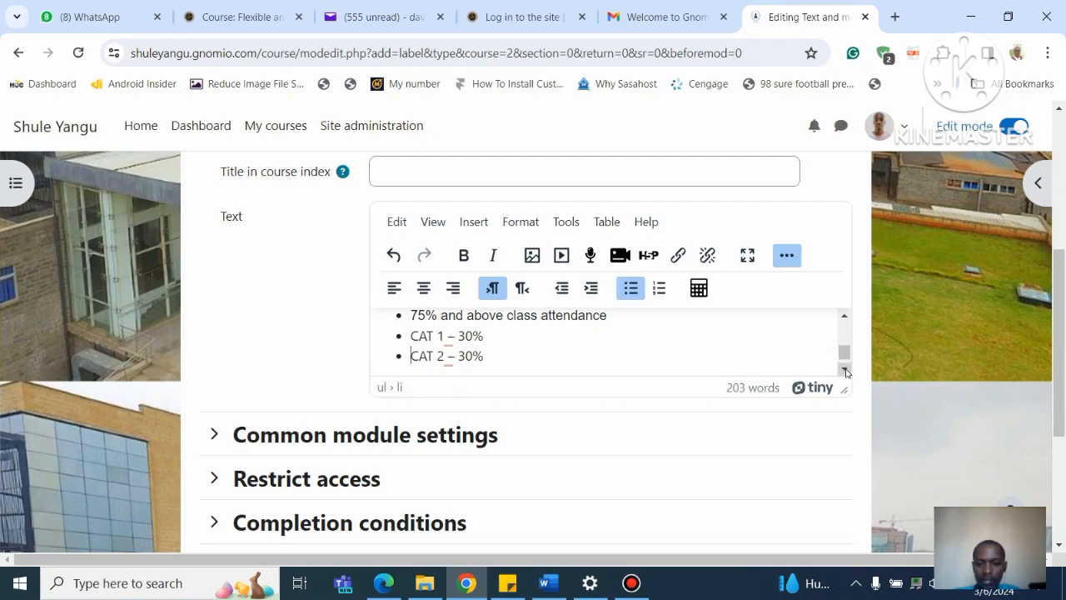
Step: Remove the leftover bullet and spacing before "Designing a Neural Network-40%" and make it the fourth bullet under Assessment
scroll(845, 365, "down", 1)
left_click(380, 358)
key("BackSpace")
key("BackSpace")
key("BackSpace")
key("BackSpace")
key("BackSpace")
key("BackSpace")
key("BackSpace")
key("BackSpace")
key("BackSpace")
key("BackSpace")
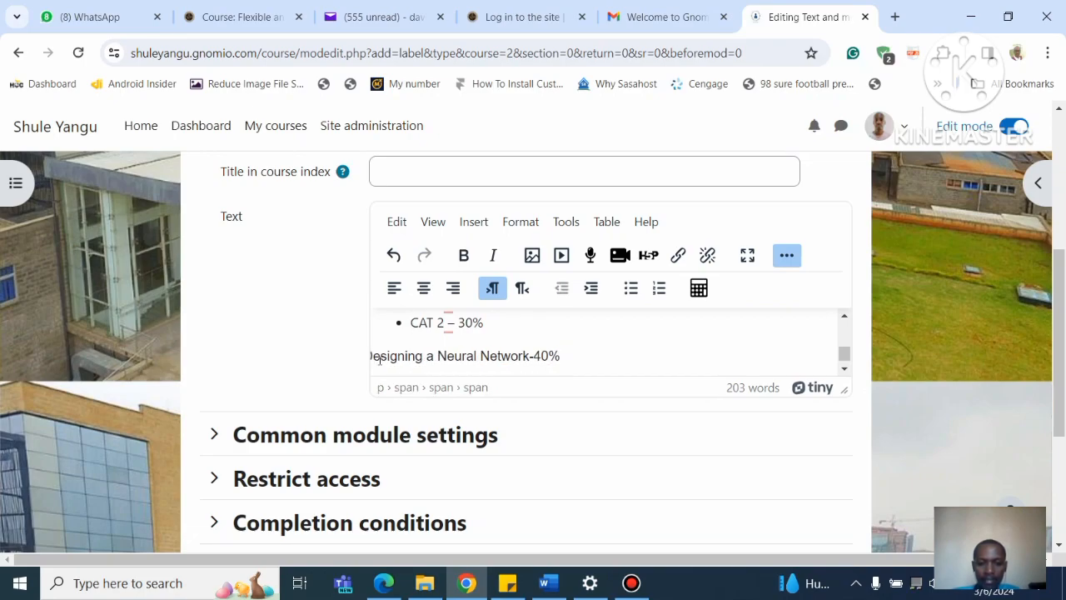
key("Return")
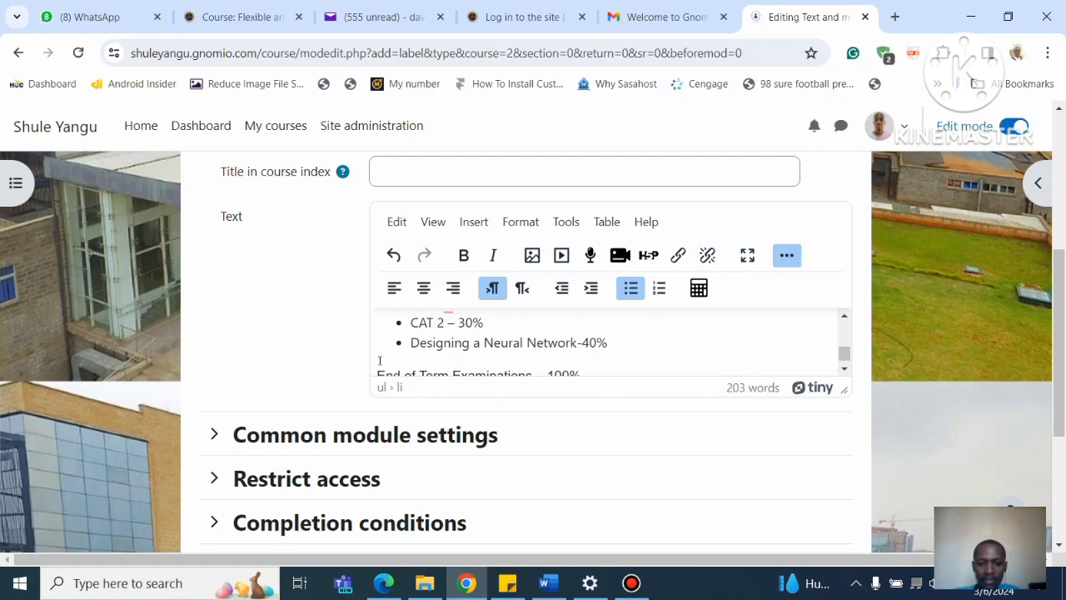
Step: Turn "End of Term Examinations – 100%" into the fifth bullet under Assessment, without its leftover bullet and spacing
scroll(841, 358, "down", 1)
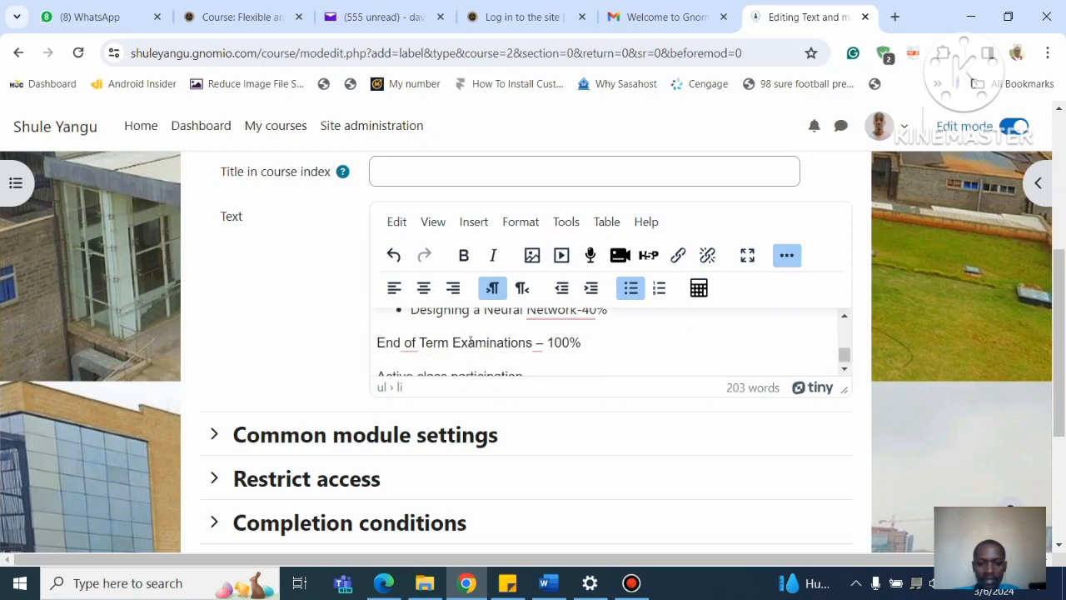
left_click(379, 351)
key("BackSpace")
key("BackSpace")
key("BackSpace")
key("BackSpace")
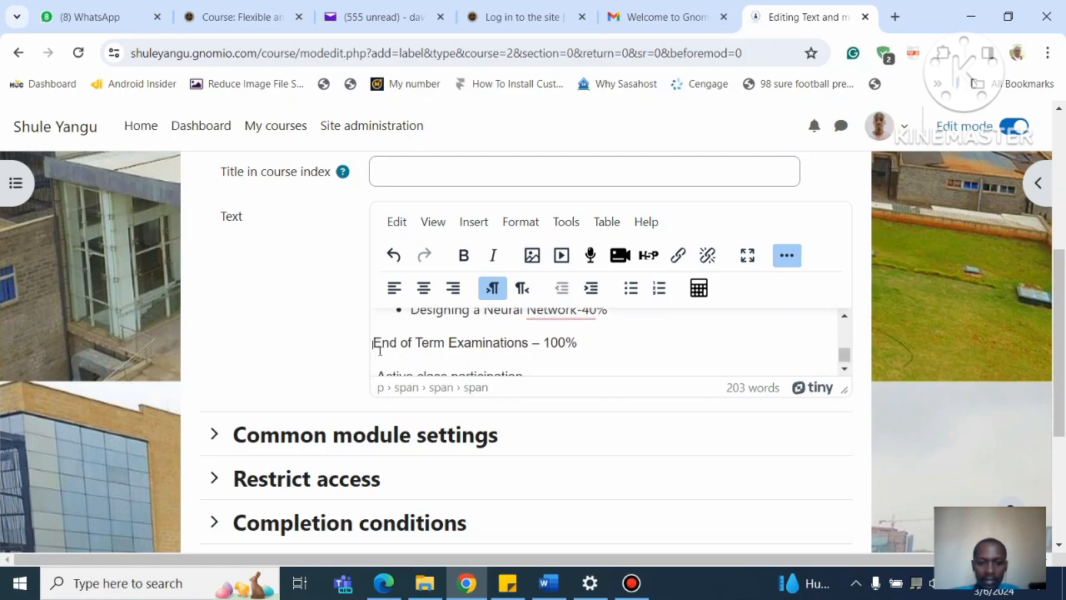
key("BackSpace")
key("BackSpace")
key("BackSpace")
key("BackSpace")
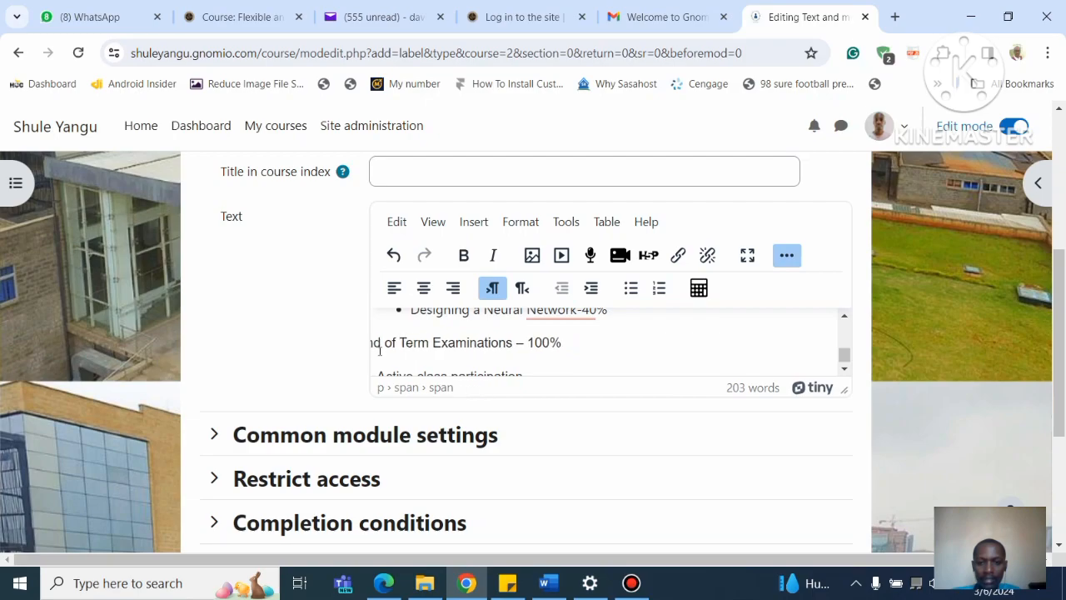
key("Return")
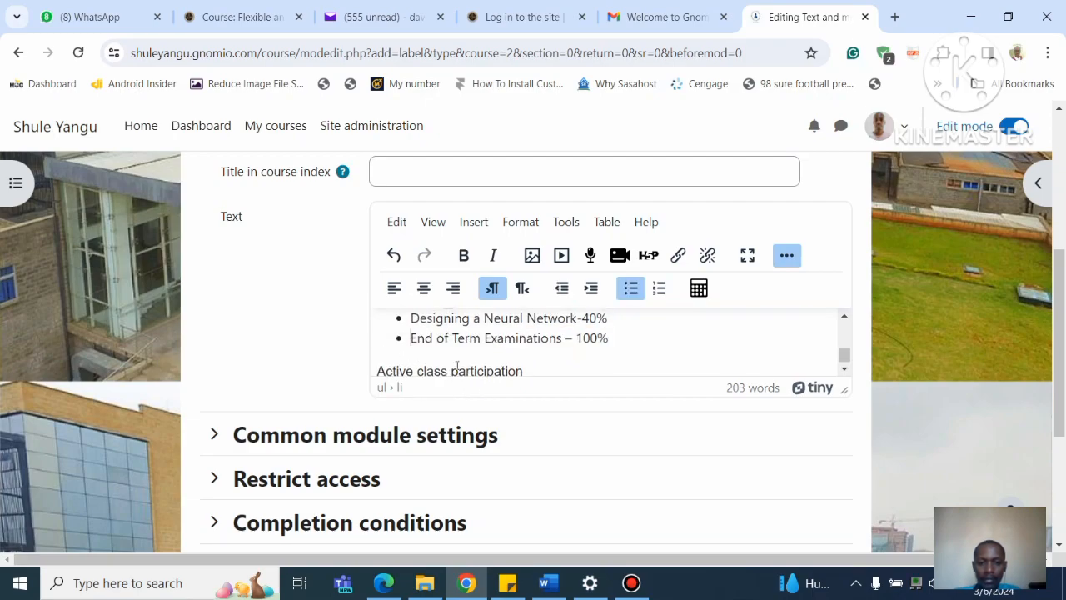
Step: Clear the leftover bullet and spacing before "Active class participation" and make it the sixth bullet under Assessment
left_click(378, 370)
key("BackSpace")
key("BackSpace")
key("BackSpace")
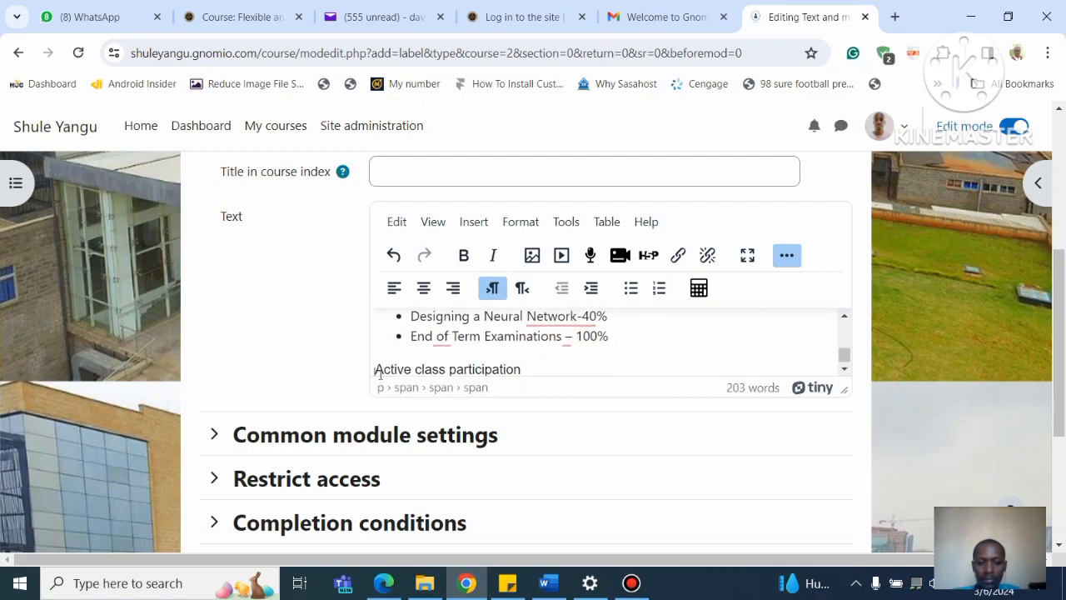
key("BackSpace")
key("BackSpace")
key("BackSpace")
key("BackSpace")
key("BackSpace")
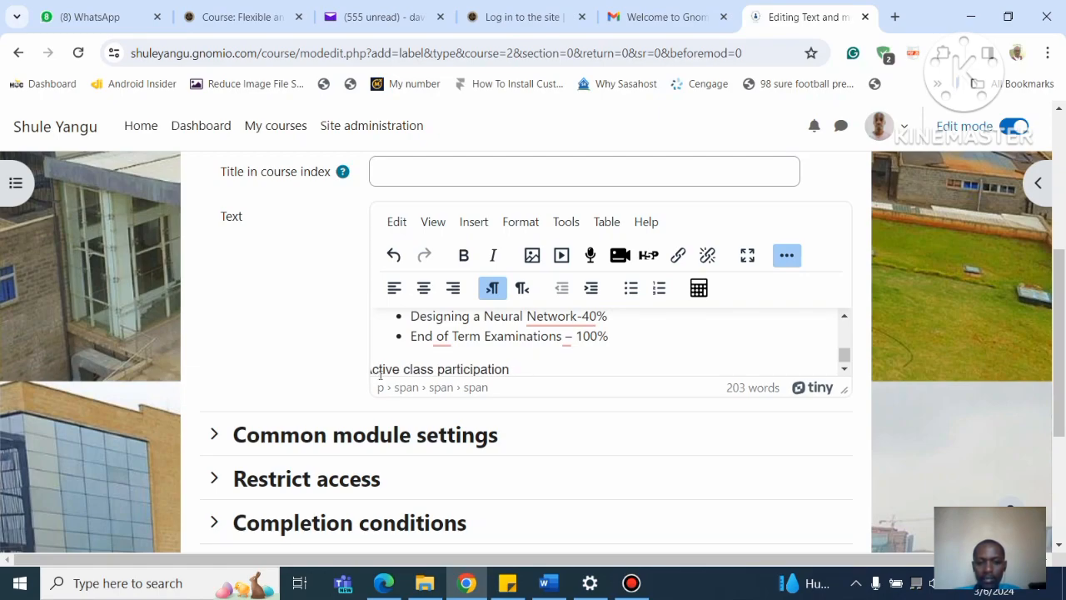
key("Return")
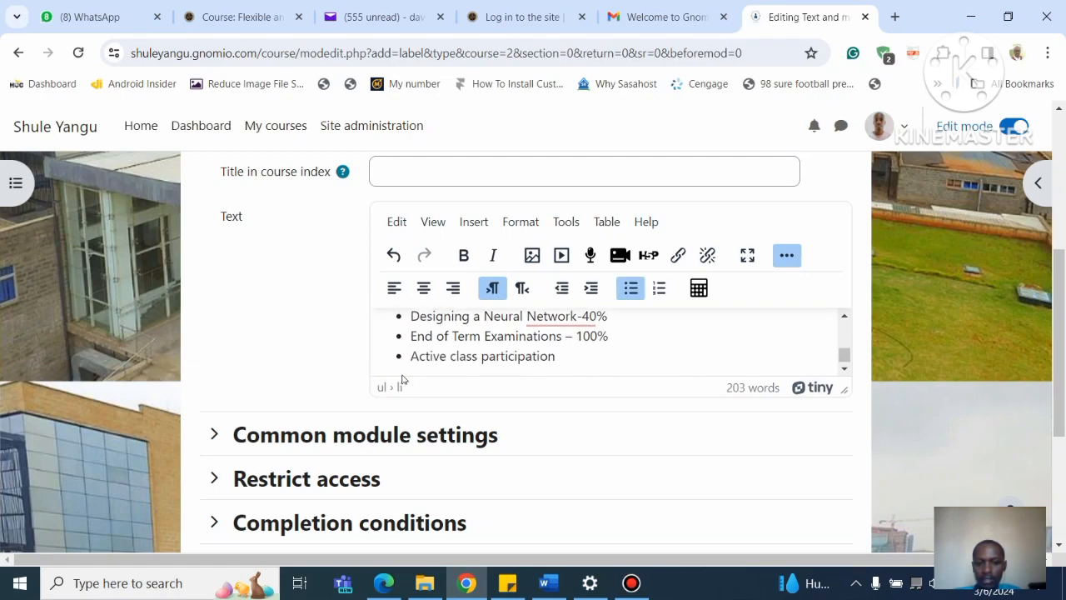
Step: Copy the Facilitator heading and welcome paragraph from the Word outline and paste them on a new line below the assessment list in Moodle
scroll(844, 378, "down", 1)
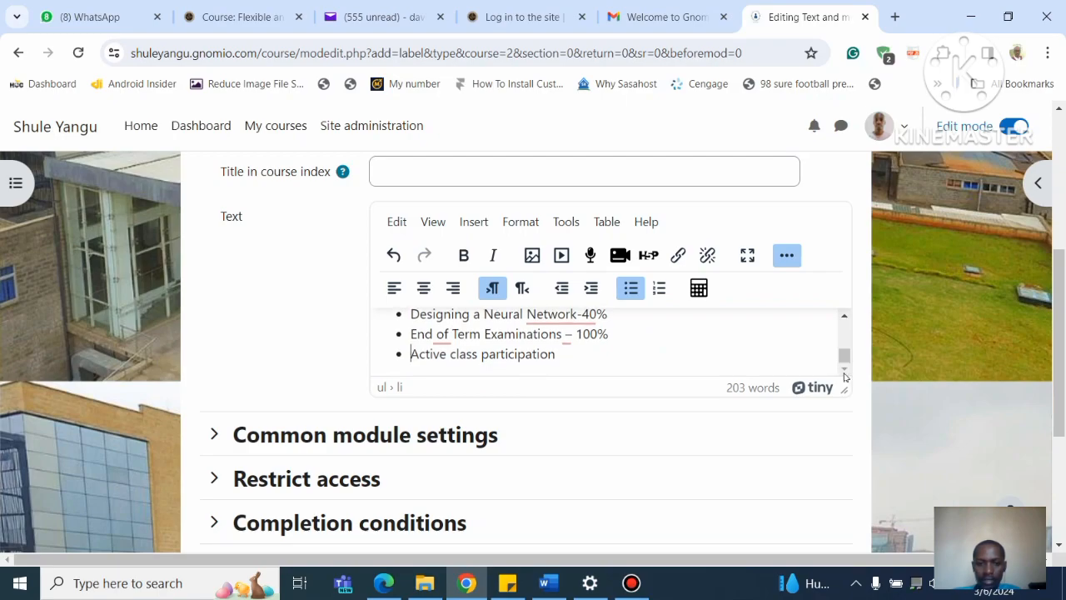
key("Return")
key("Return")
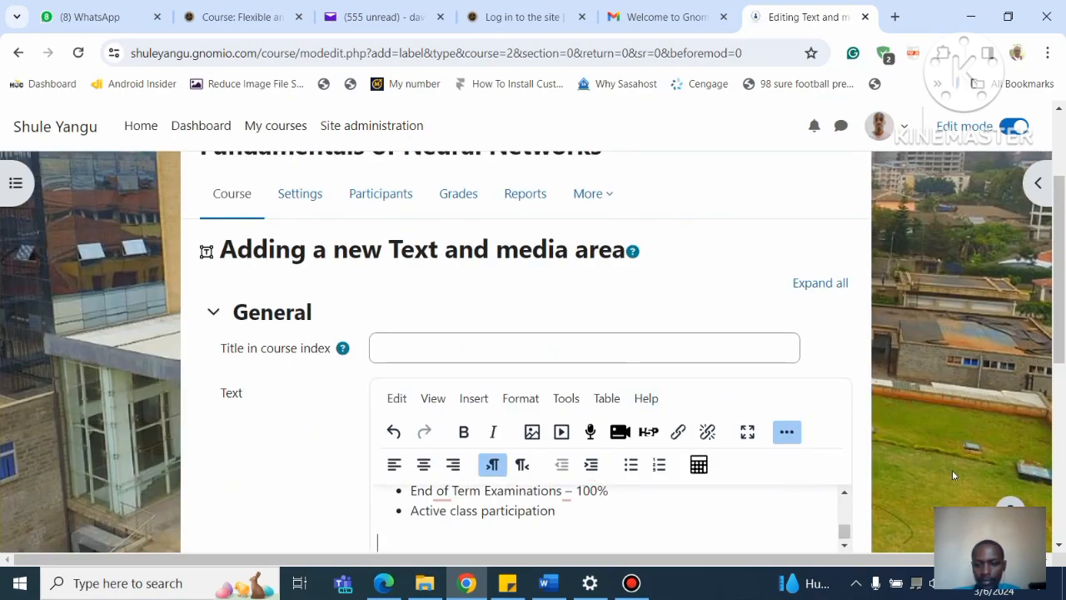
scroll(594, 492, "down", 3)
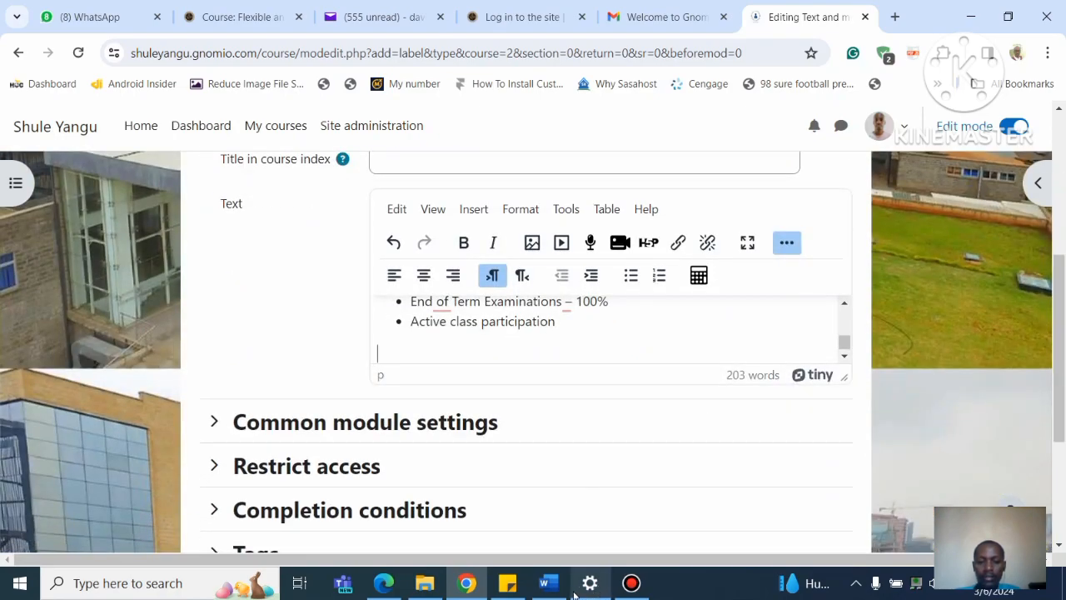
key("alt+Tab")
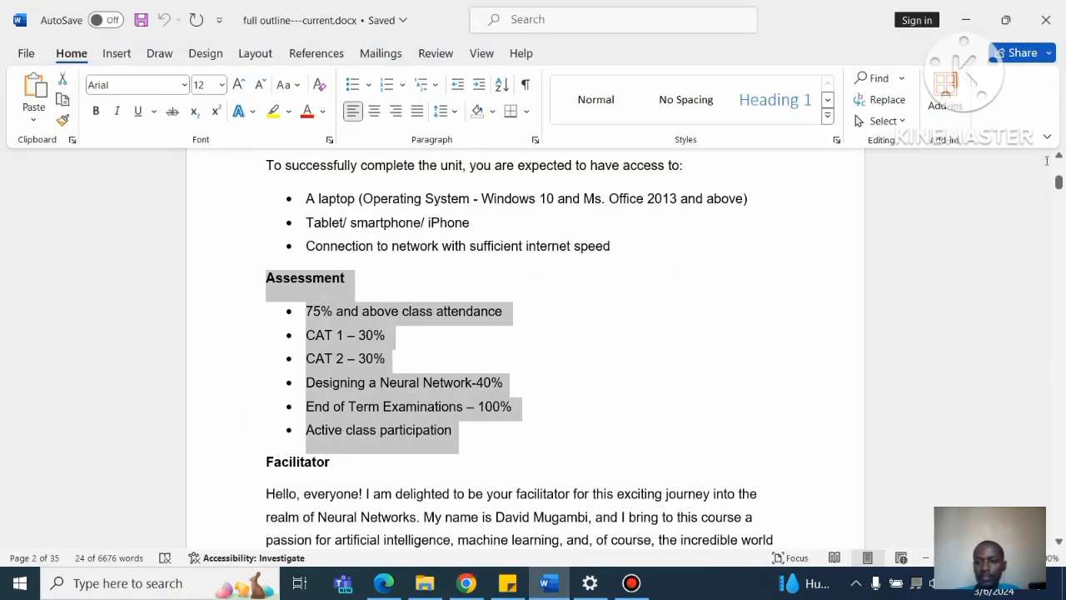
left_click_drag(1058, 183, 1059, 184)
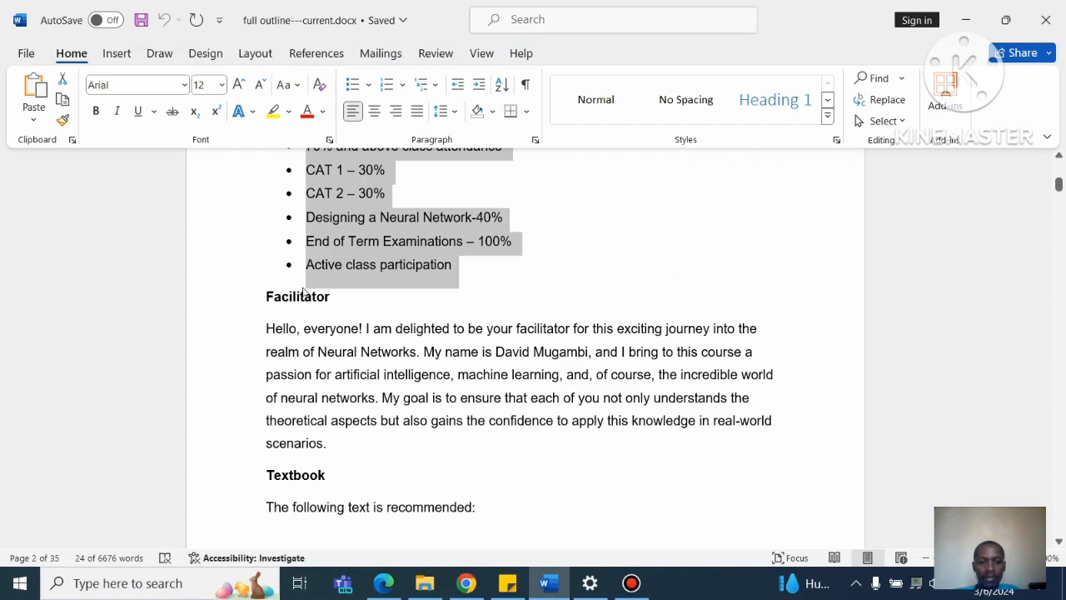
left_click_drag(264, 306, 370, 443)
key("ctrl+c")
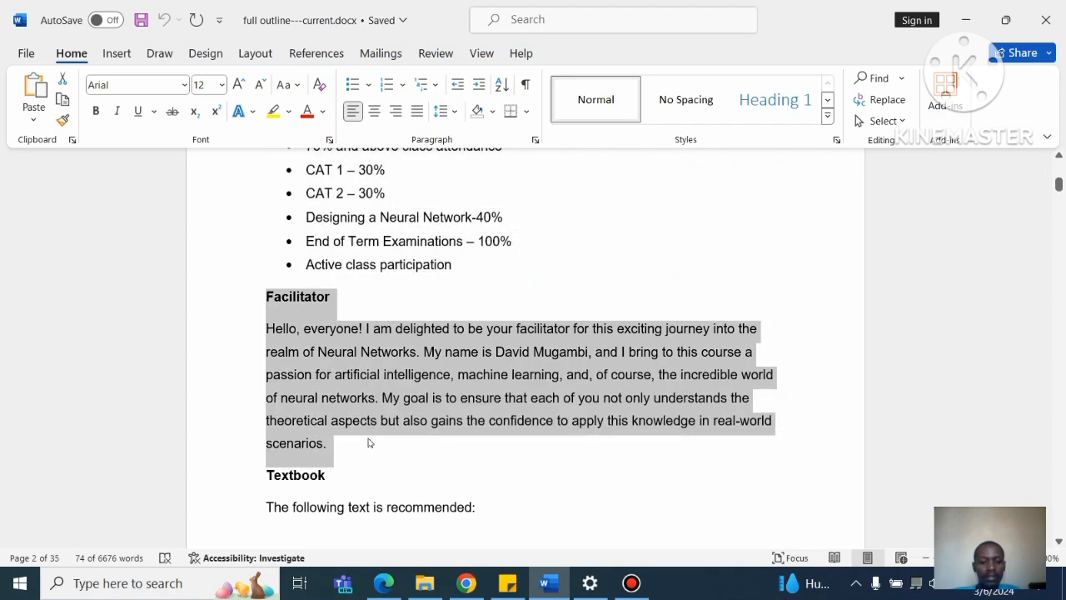
left_click(460, 588)
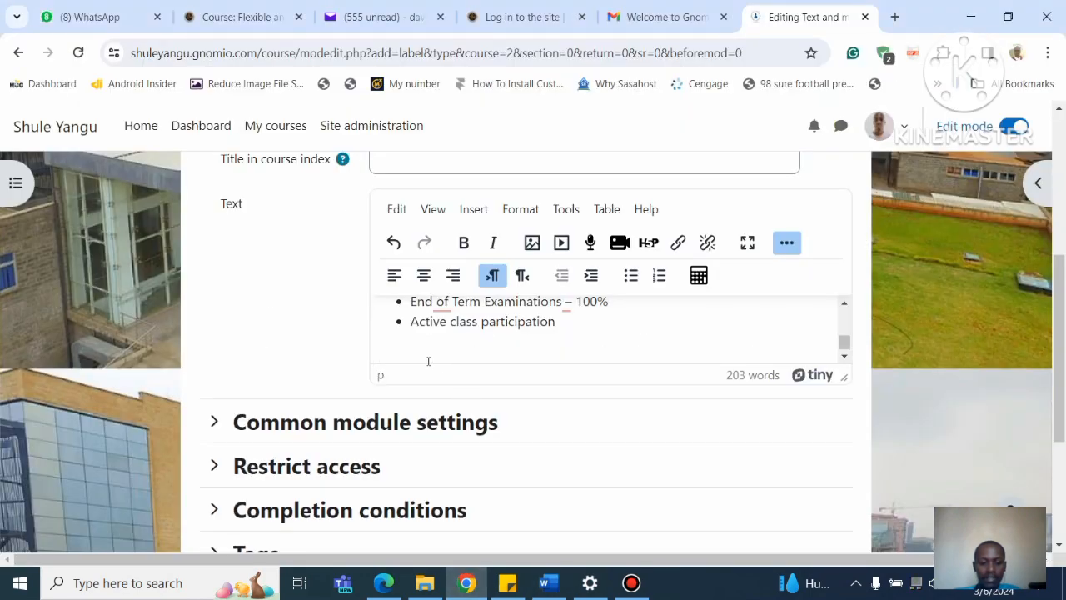
scroll(412, 358, "up", 5)
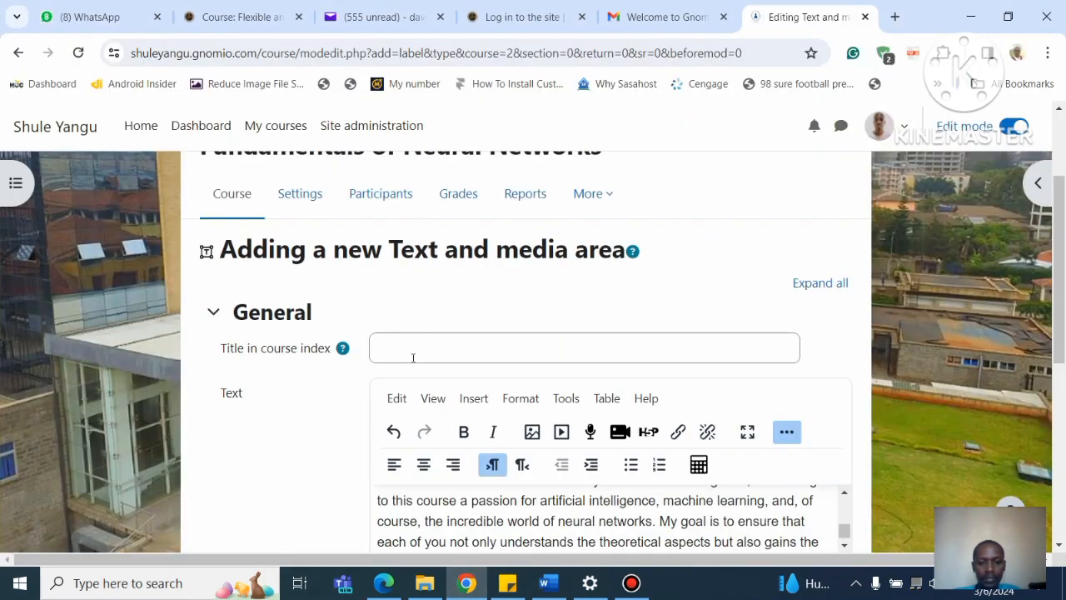
scroll(846, 540, "down", 1)
scroll(846, 540, "up", 2)
scroll(845, 540, "down", 3)
scroll(845, 540, "up", 3)
scroll(846, 540, "up", 3)
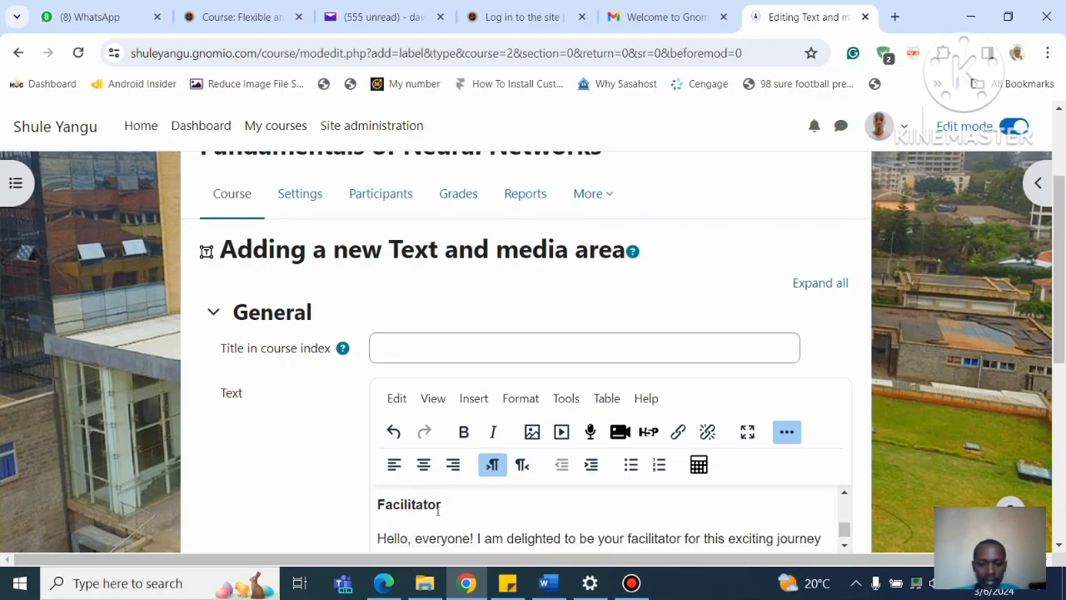
scroll(842, 544, "down", 3)
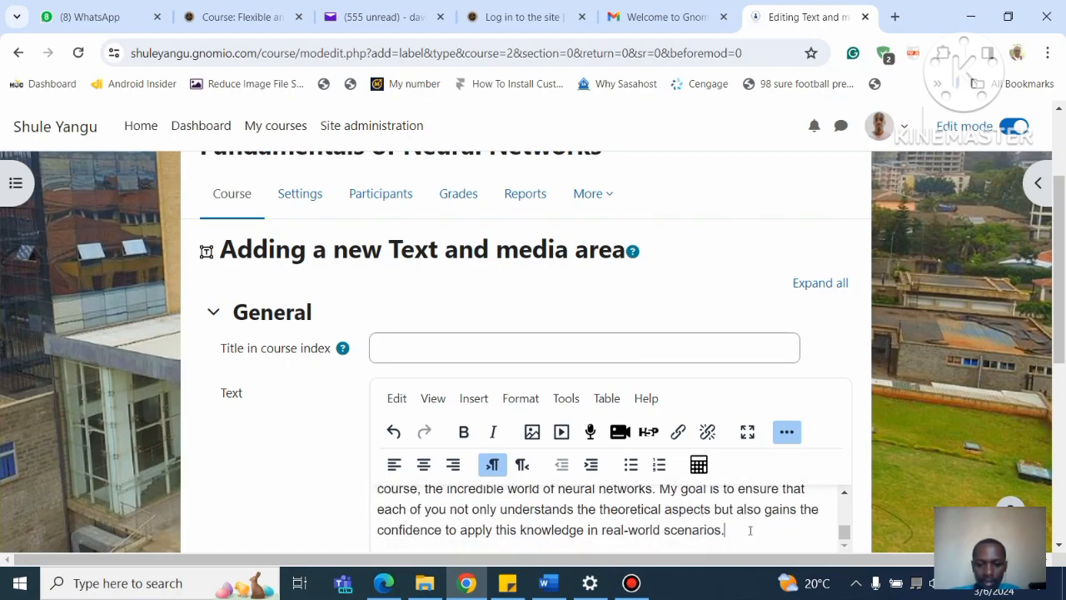
Step: Copy the Textbook heading with its recommended book reference from the Word outline and paste it on a new line below the Facilitator paragraph in Moodle
scroll(749, 531, "down", 1)
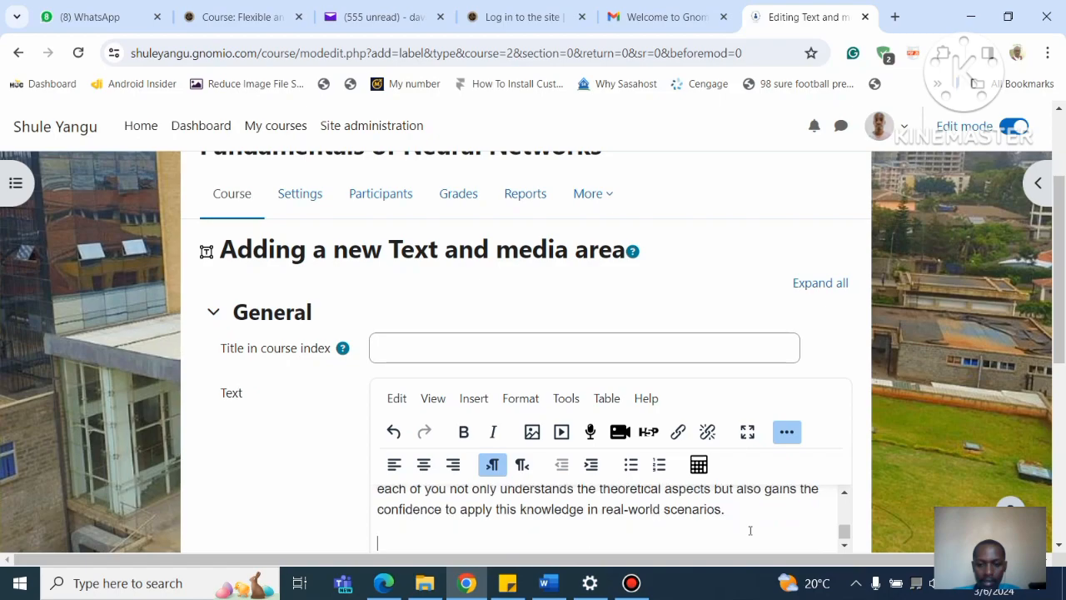
left_click(542, 587)
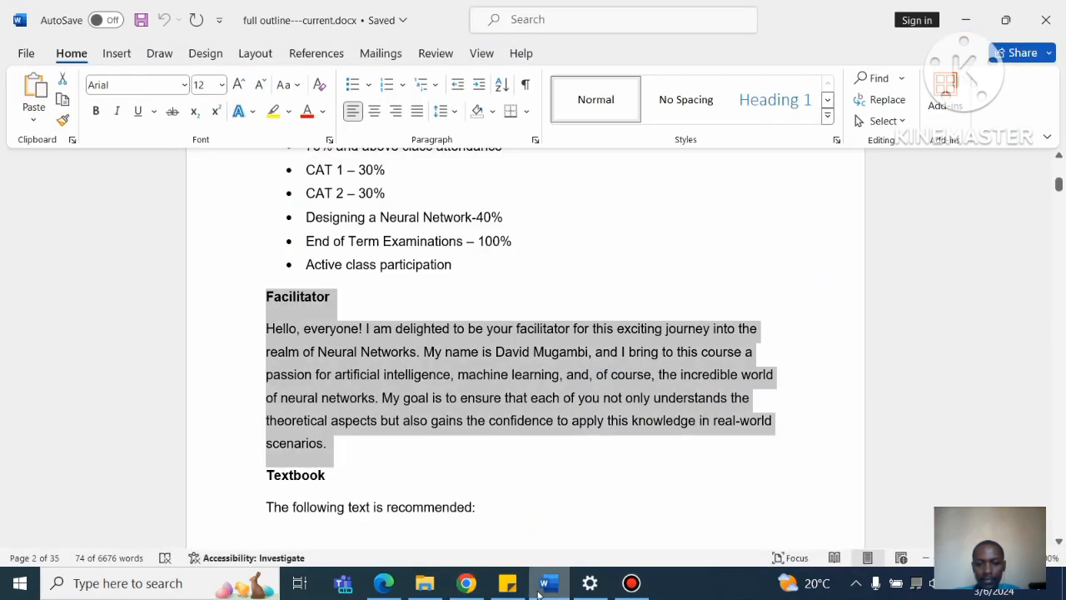
left_click_drag(1059, 184, 1060, 196)
left_click_drag(377, 416, 259, 289)
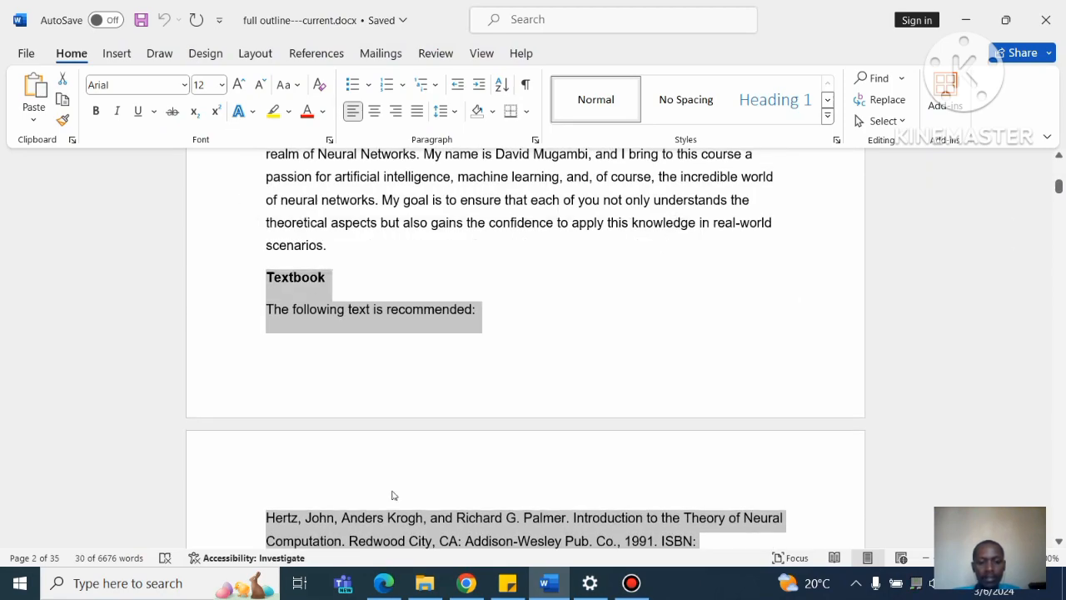
left_click(467, 583)
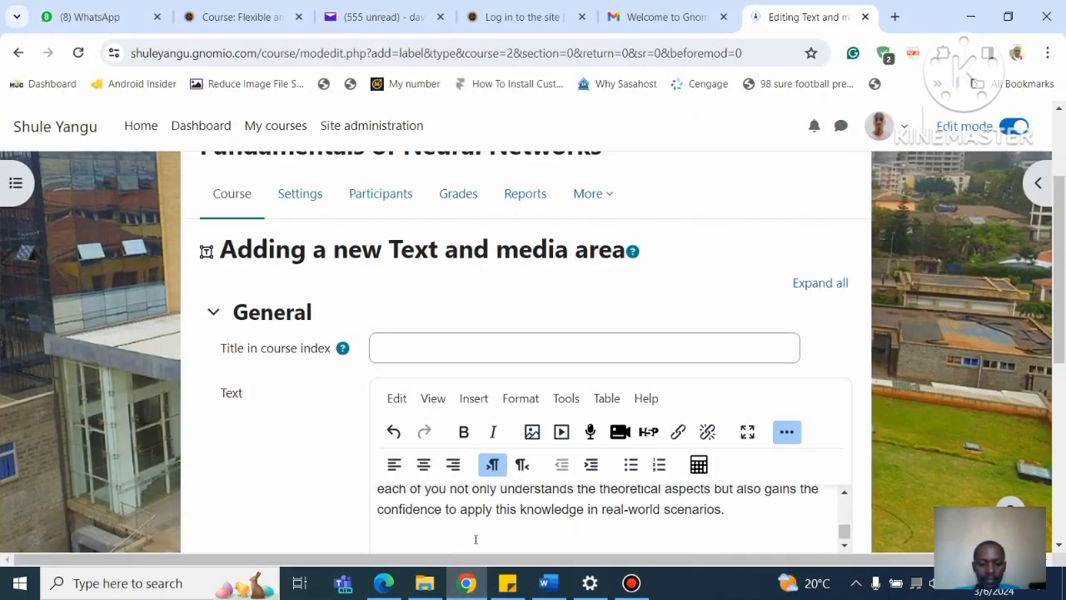
key("ctrl+v")
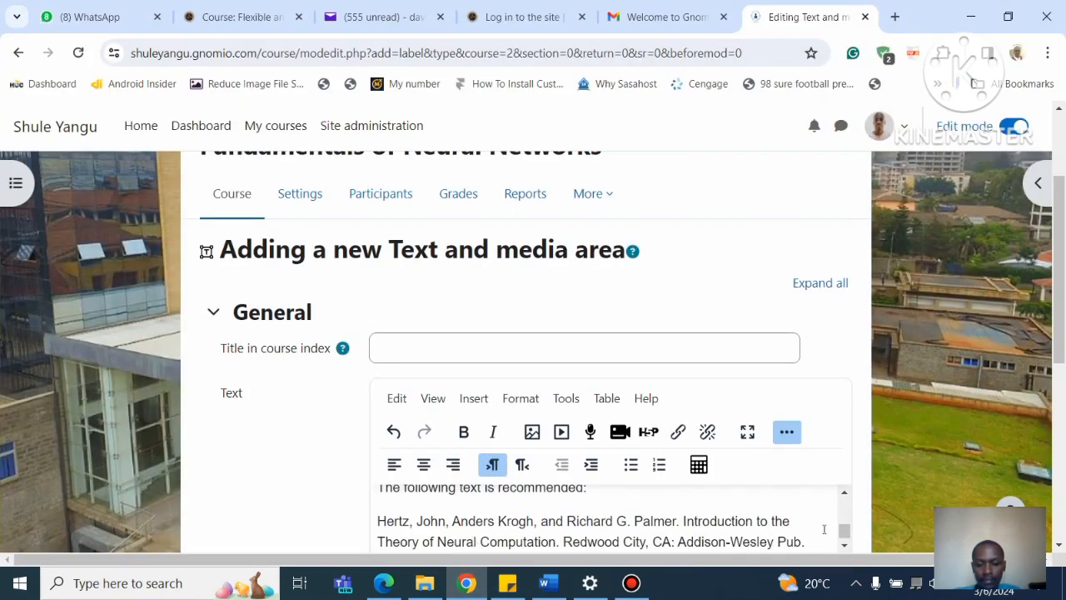
left_click(844, 494)
left_click(844, 494)
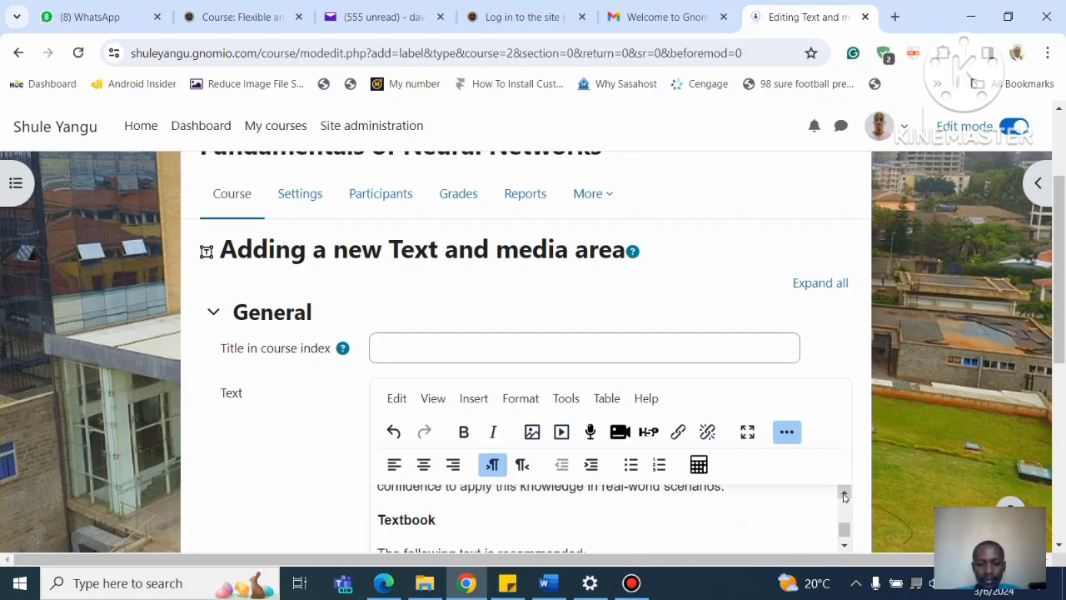
left_click(844, 545)
left_click(844, 545)
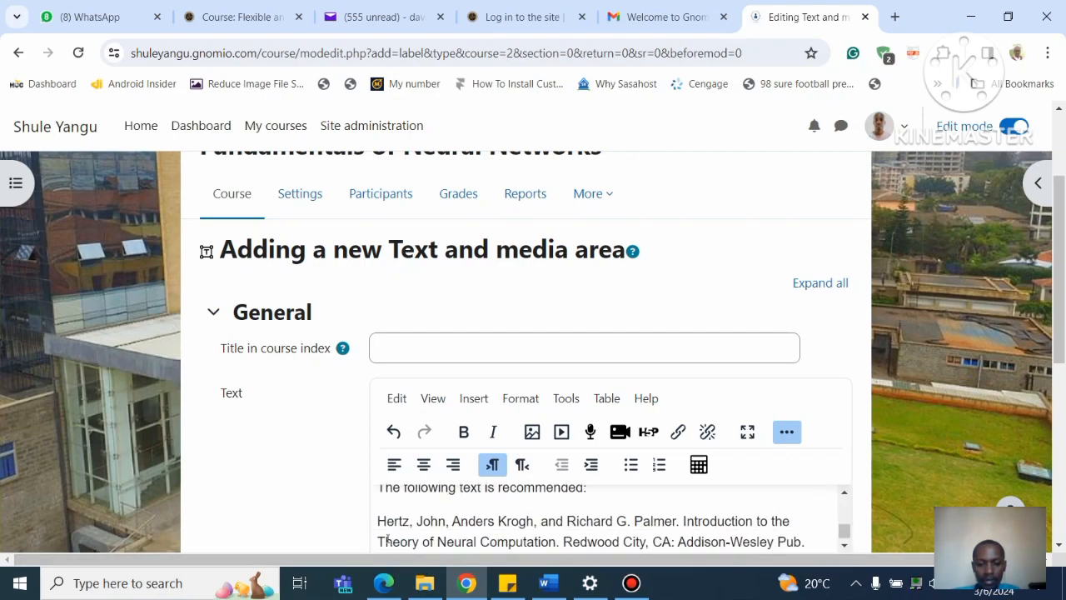
key("BackSpace")
key("Return")
Step: Delete the extra spacing before "Develop a clear conceptual understanding" in the first learning outcome
left_click_drag(843, 530, 843, 504)
left_click(845, 546)
left_click_drag(844, 546, 845, 546)
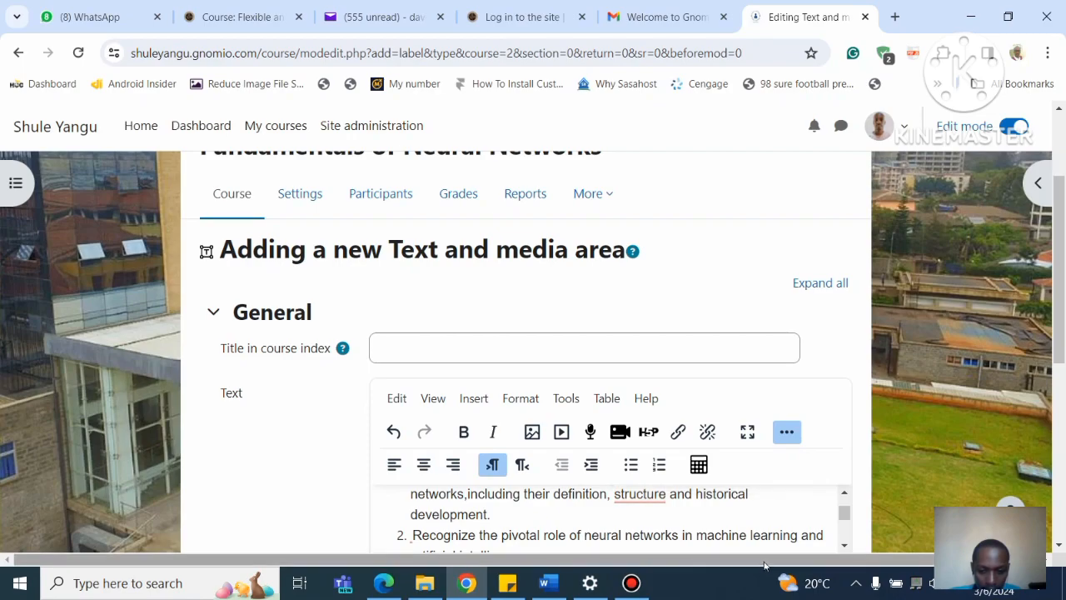
scroll(845, 491, "up", 2)
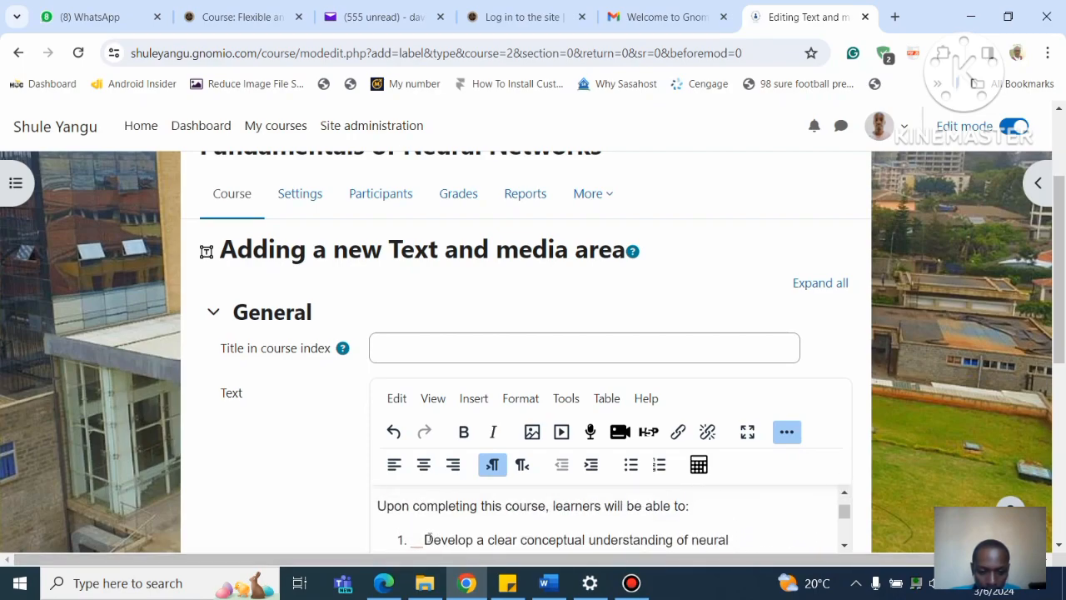
left_click(419, 539)
key("BackSpace")
key("BackSpace")
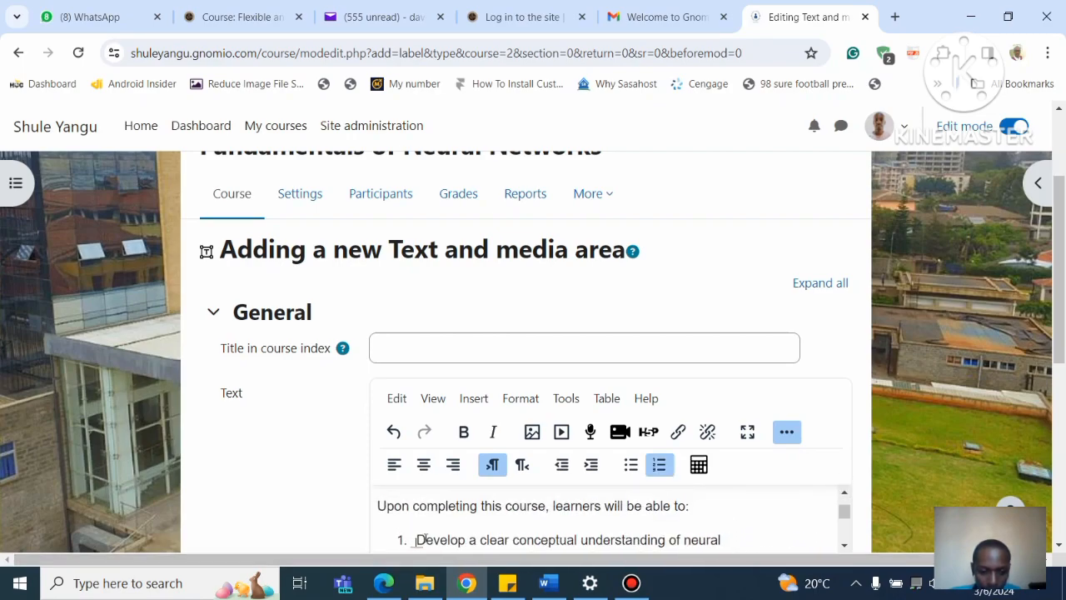
key("BackSpace")
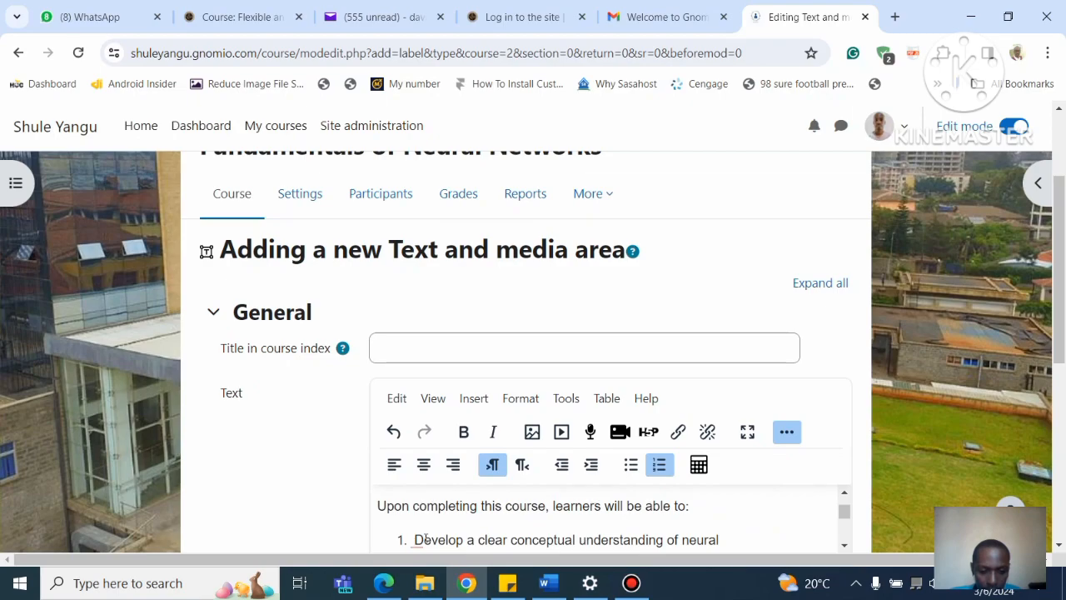
key("BackSpace")
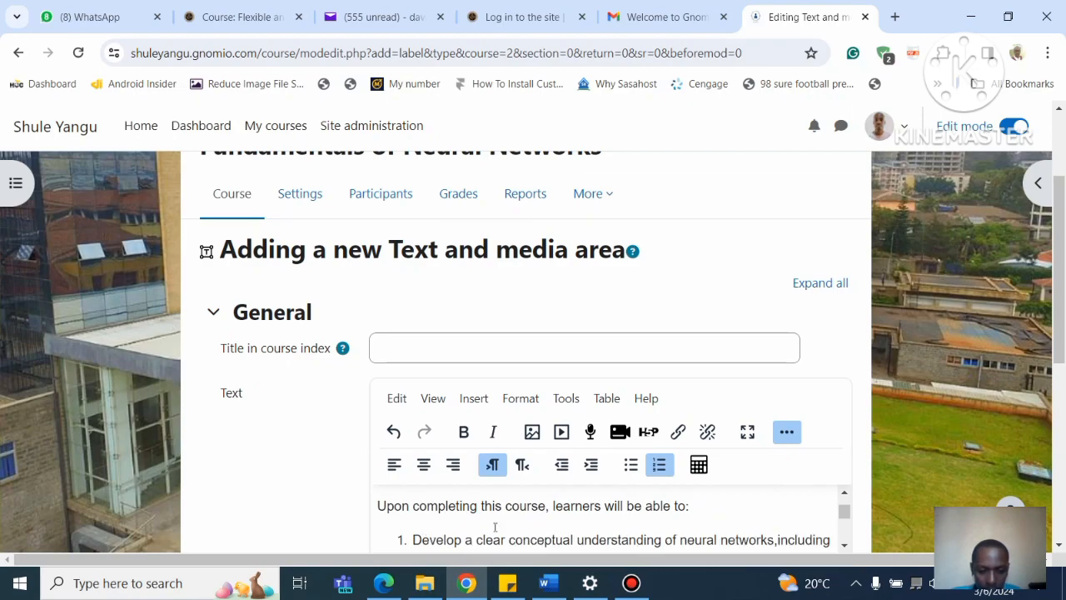
Step: Check the remaining text through the Textbook section, save the text and media area and return to the course
left_click(844, 546)
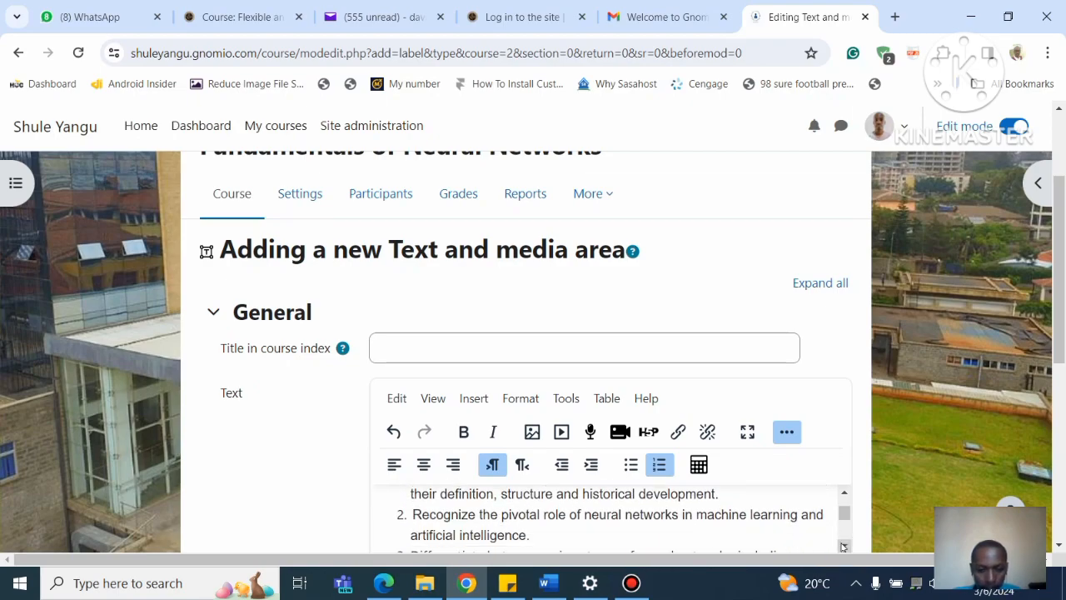
left_click_drag(844, 546, 844, 547)
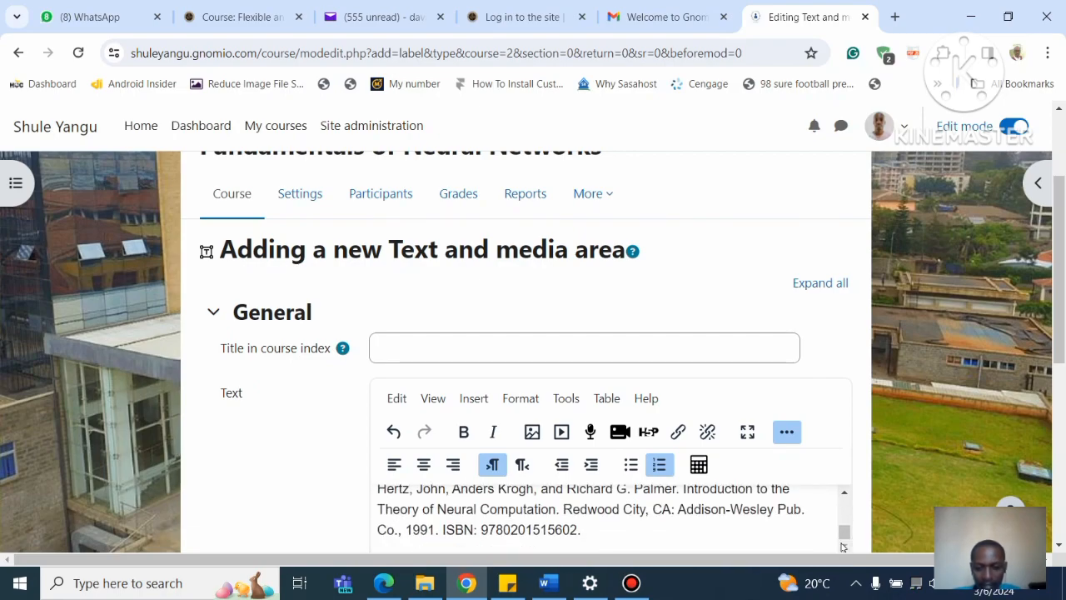
left_click(1059, 407)
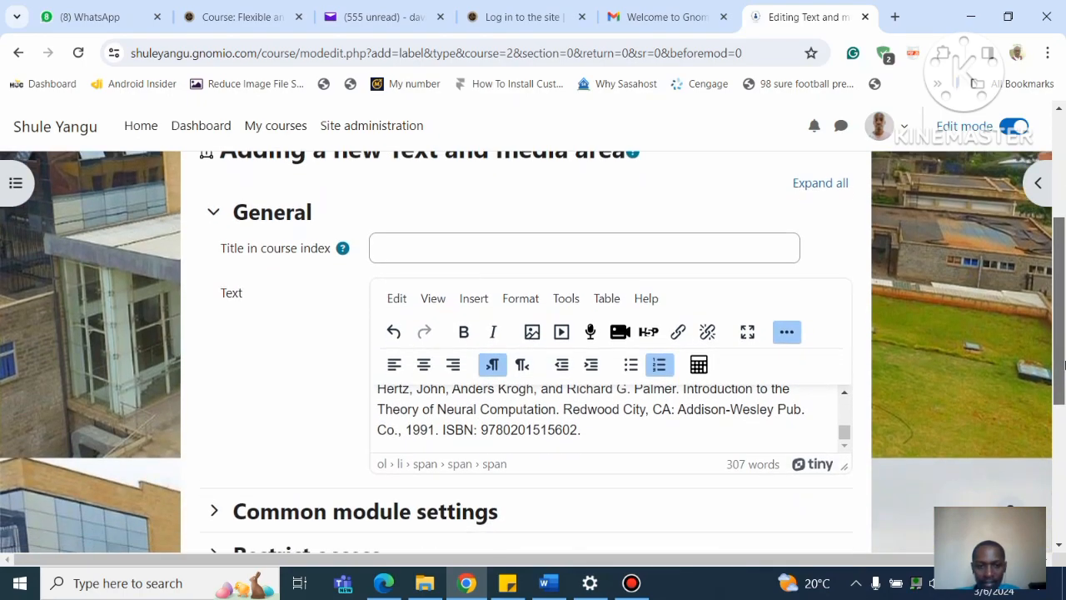
left_click_drag(1059, 406, 1062, 492)
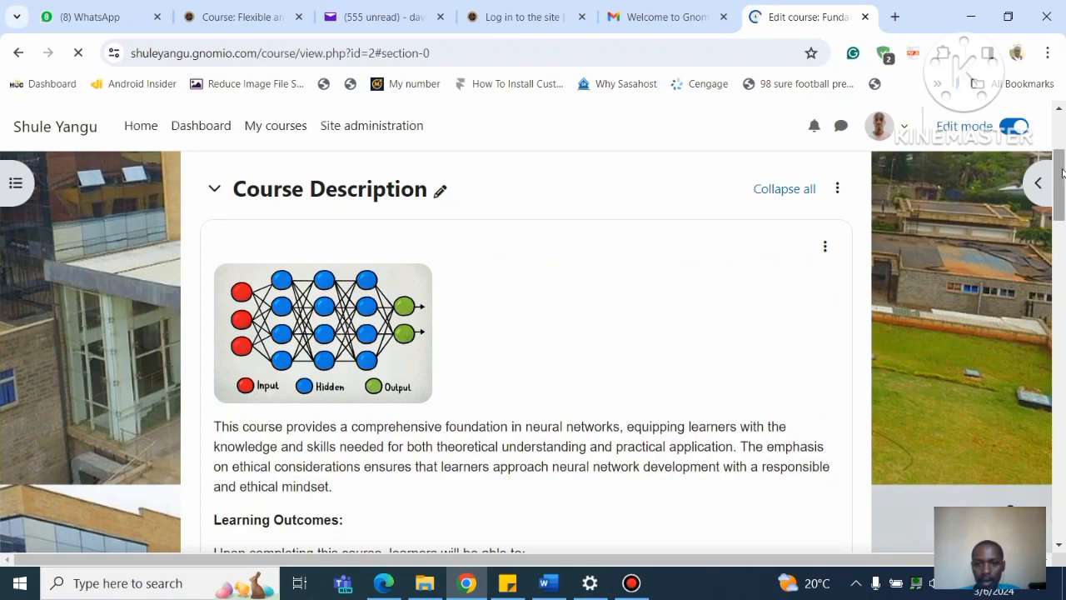
Step: Turn edit mode off and review the finished Course Description on the course page
left_click_drag(1061, 180, 1060, 139)
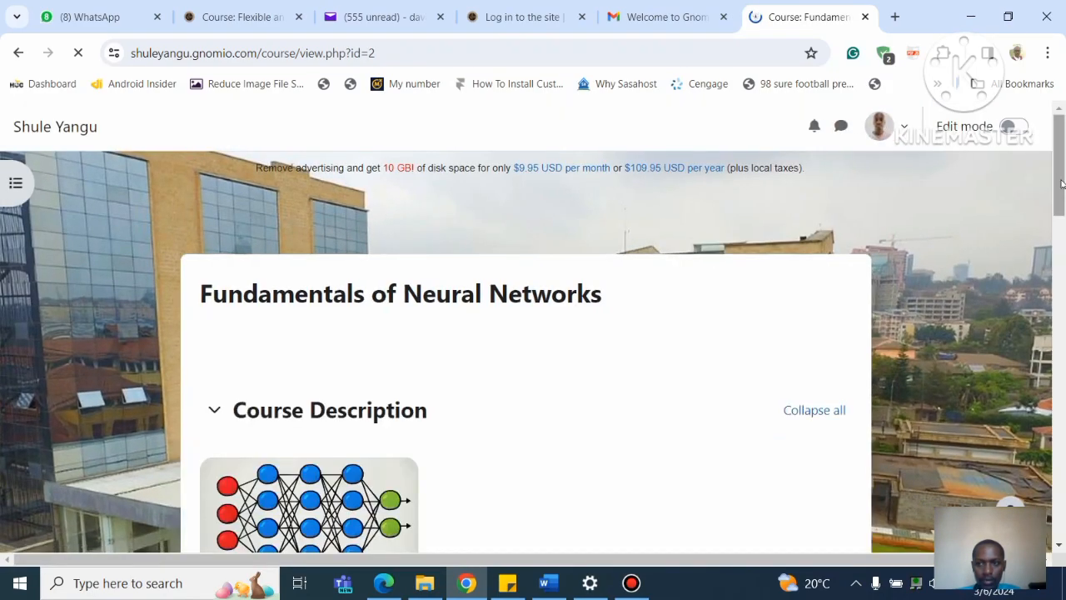
left_click_drag(1064, 167, 1064, 346)
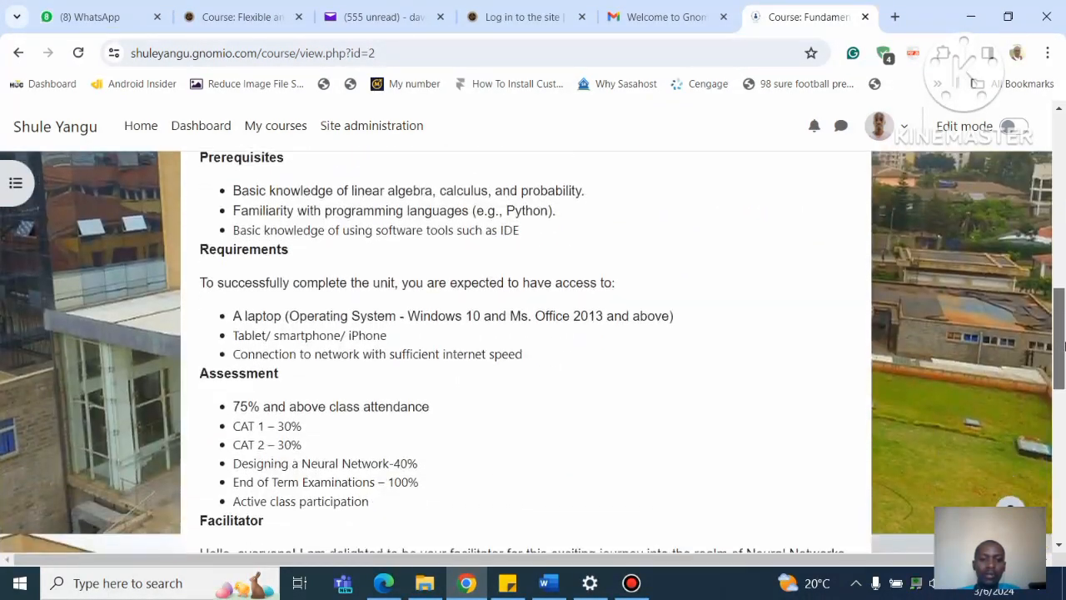